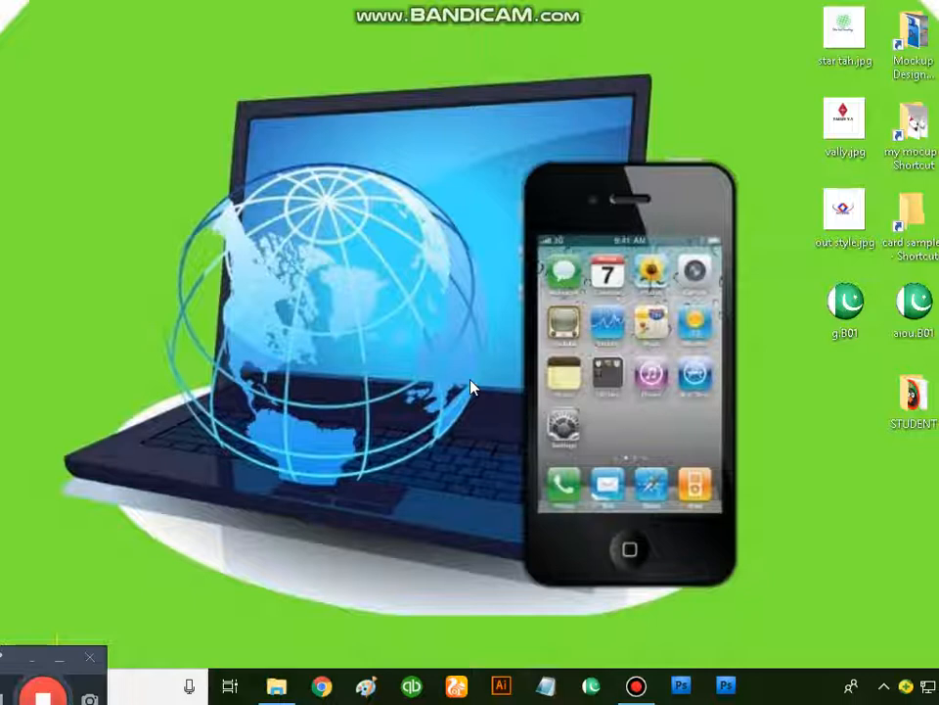
Step: Open Chrome and search the web for "university of punjab", dismissing the developer mode extensions notice
left_click(325, 686)
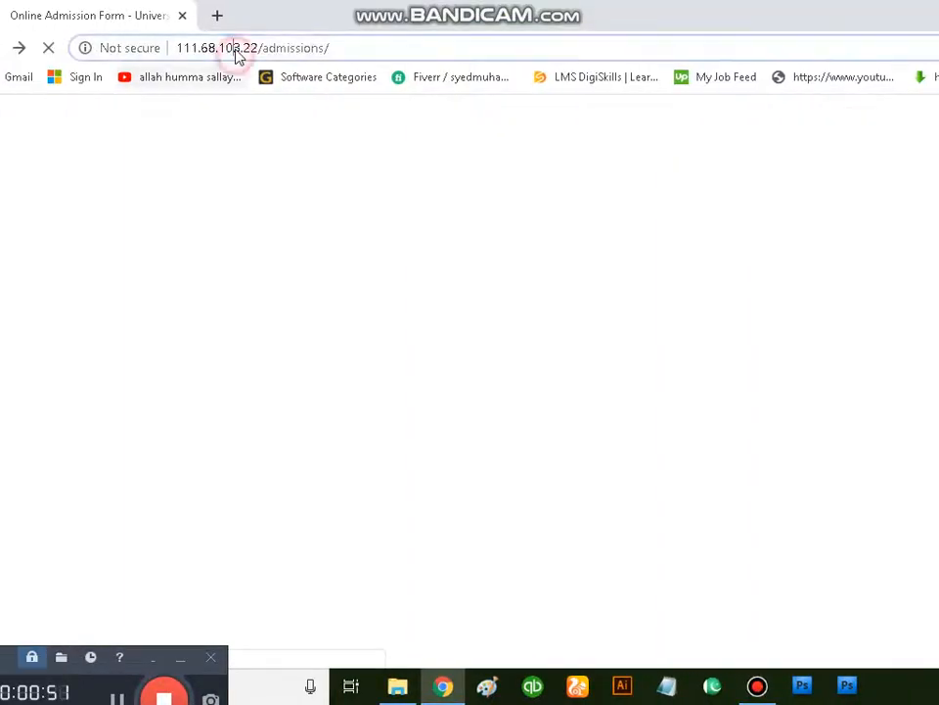
left_click(237, 56)
type("univ")
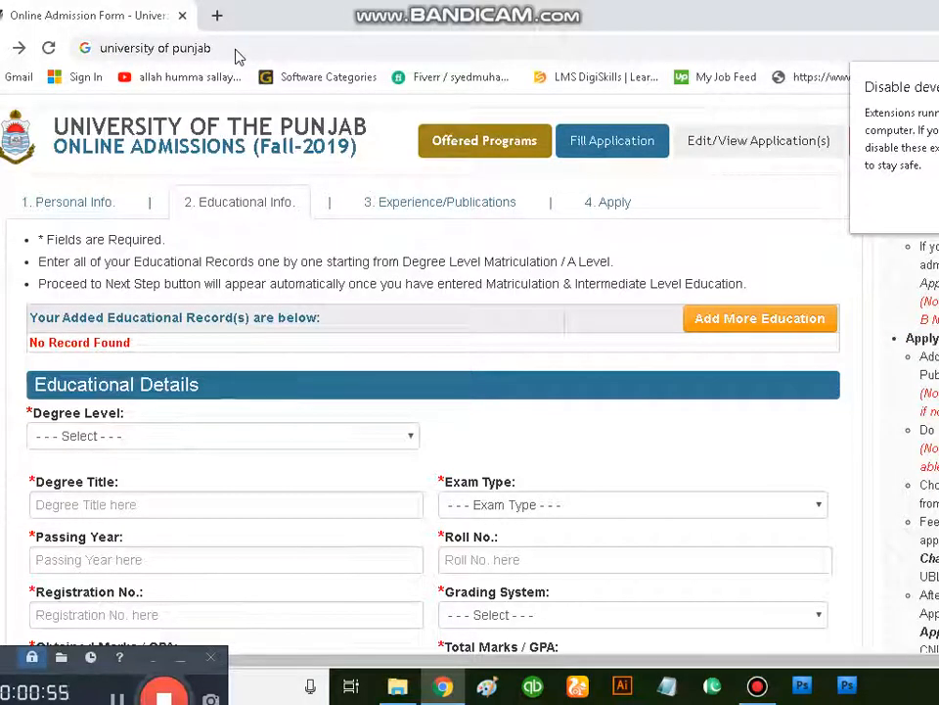
left_click(938, 76)
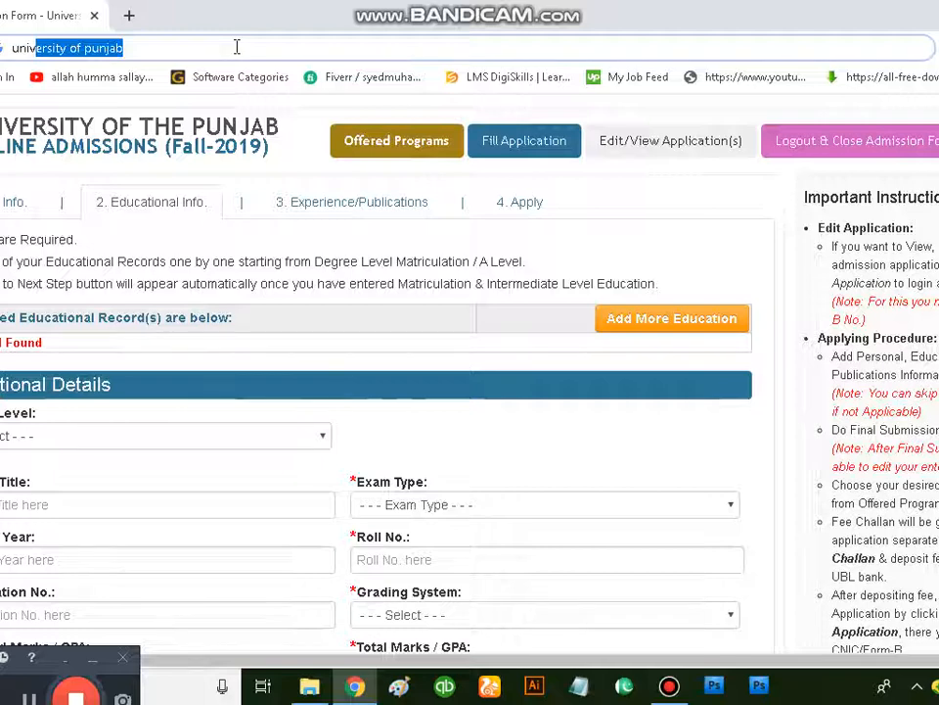
key("Return")
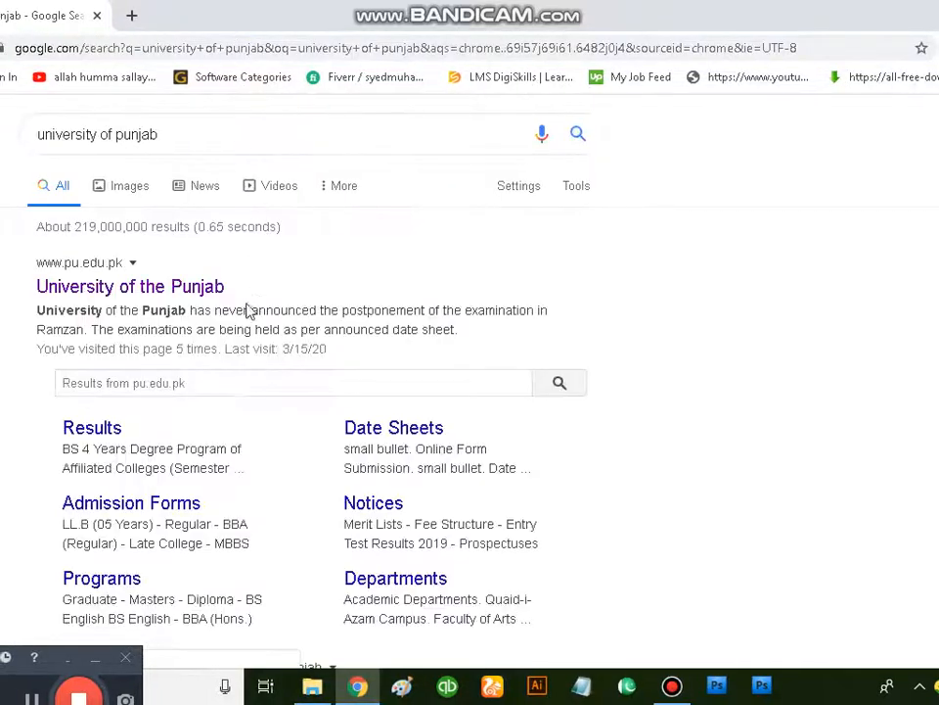
Step: Open the University of the Punjab website and go to its Apply Online admission page
left_click(238, 287)
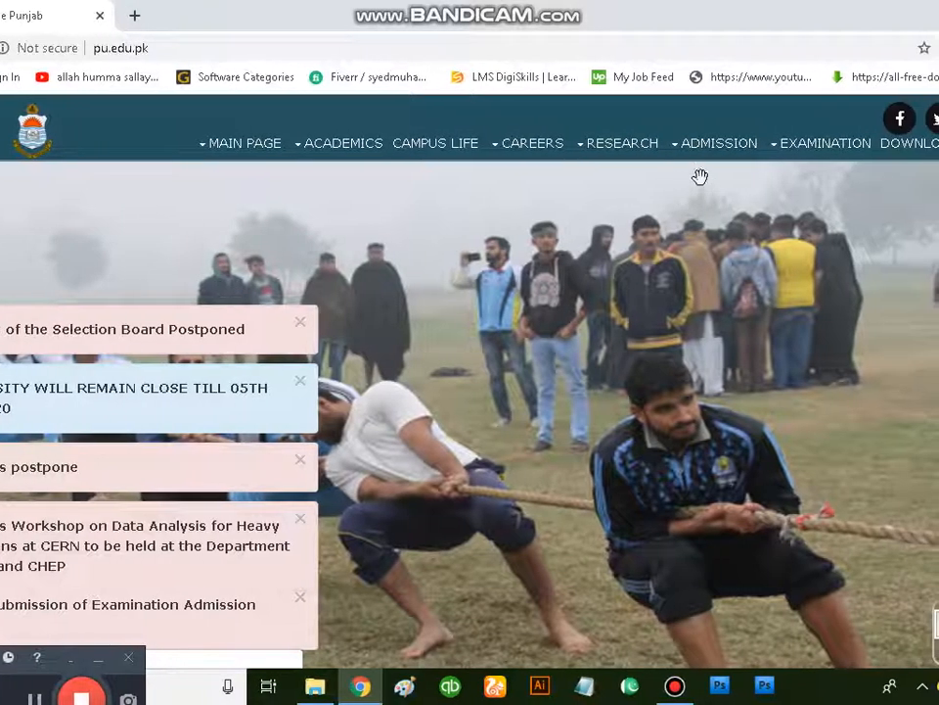
mouse_move(774, 157)
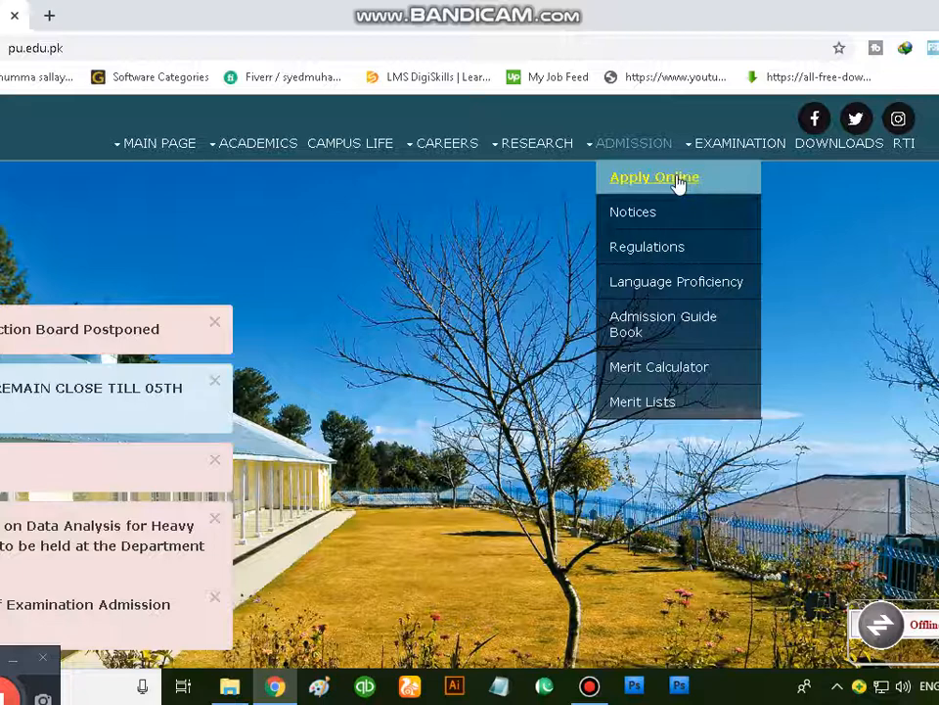
left_click(677, 180)
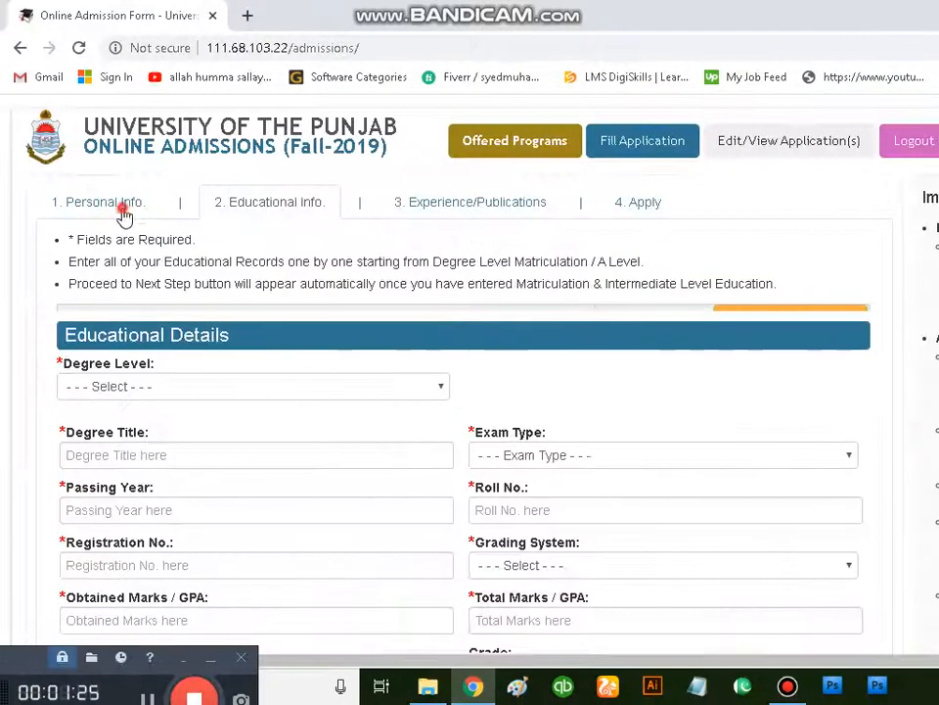
Step: Open the personal information section and review the CNIC, name, photograph, parent and family income fields
left_click(125, 214)
scroll(313, 284, "down", 1)
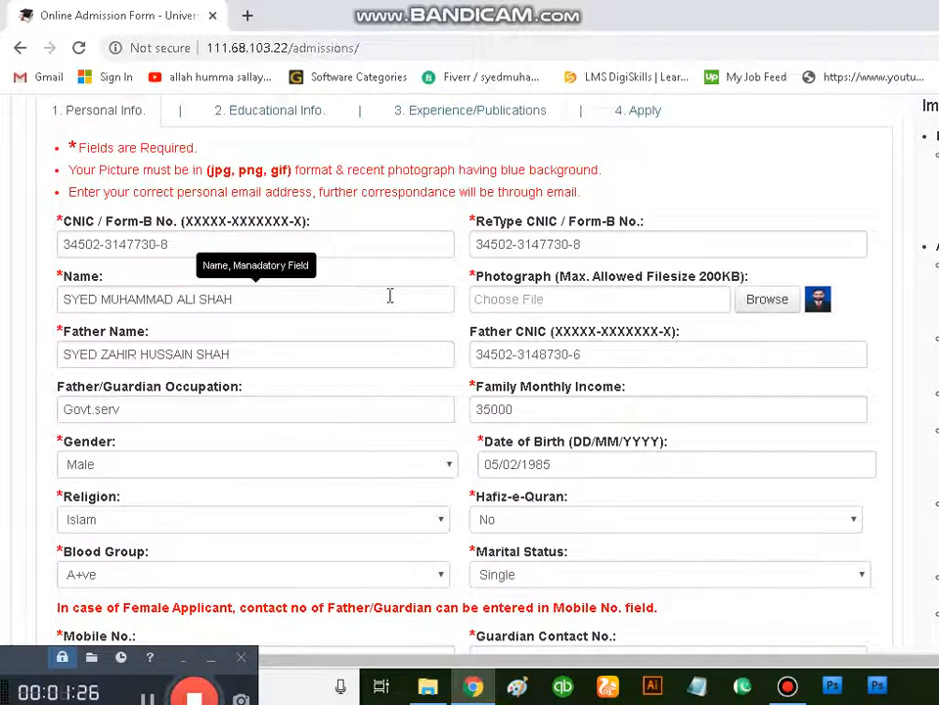
scroll(384, 294, "up", 1)
left_click(181, 337)
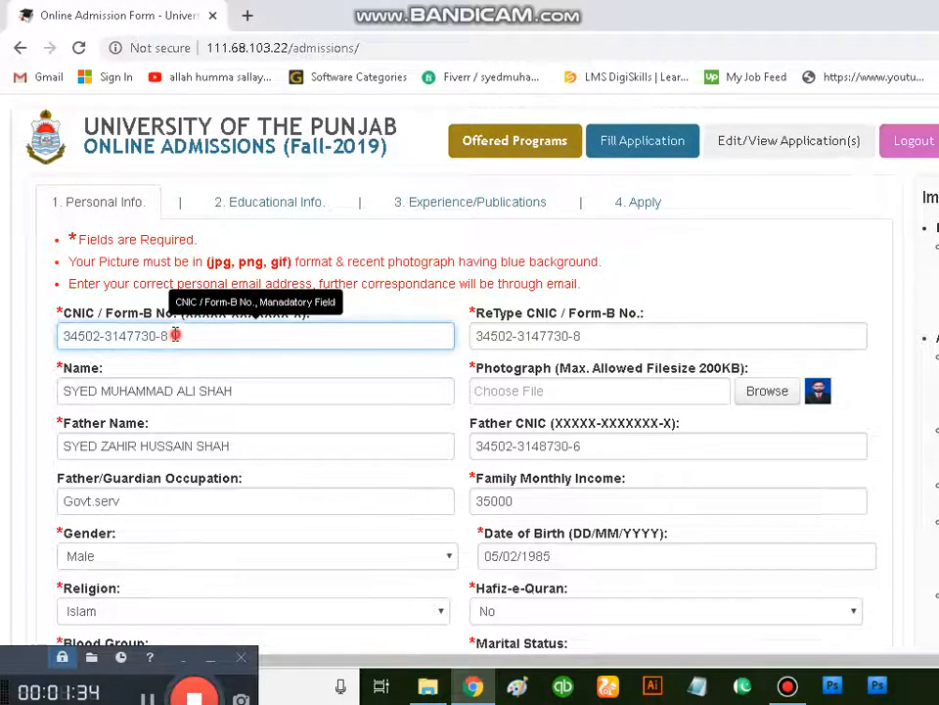
left_click_drag(176, 335, 62, 336)
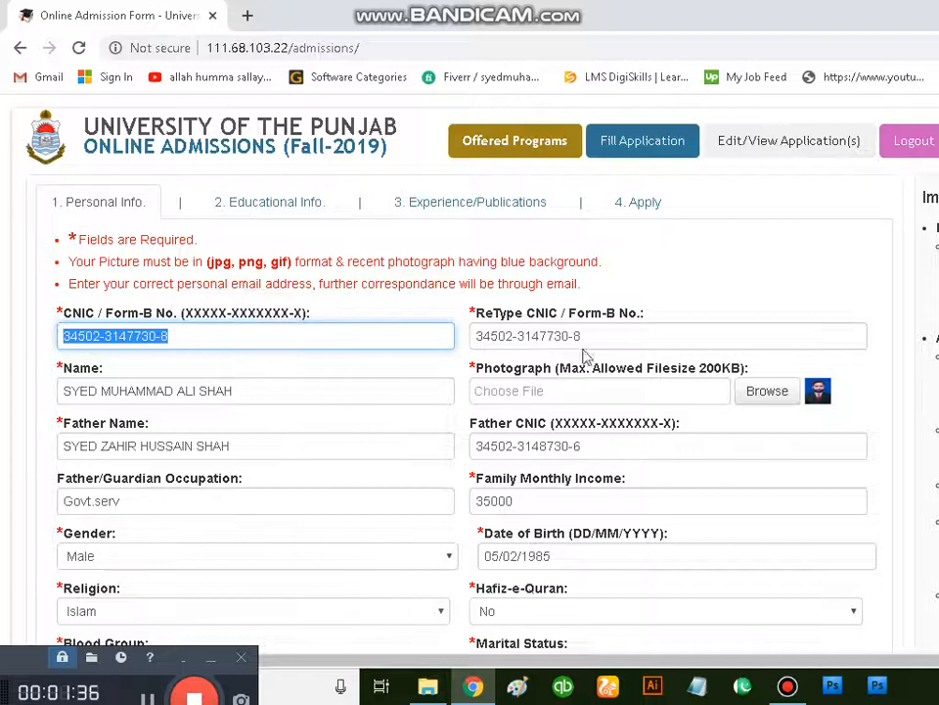
left_click(626, 336)
key("ctrl+a")
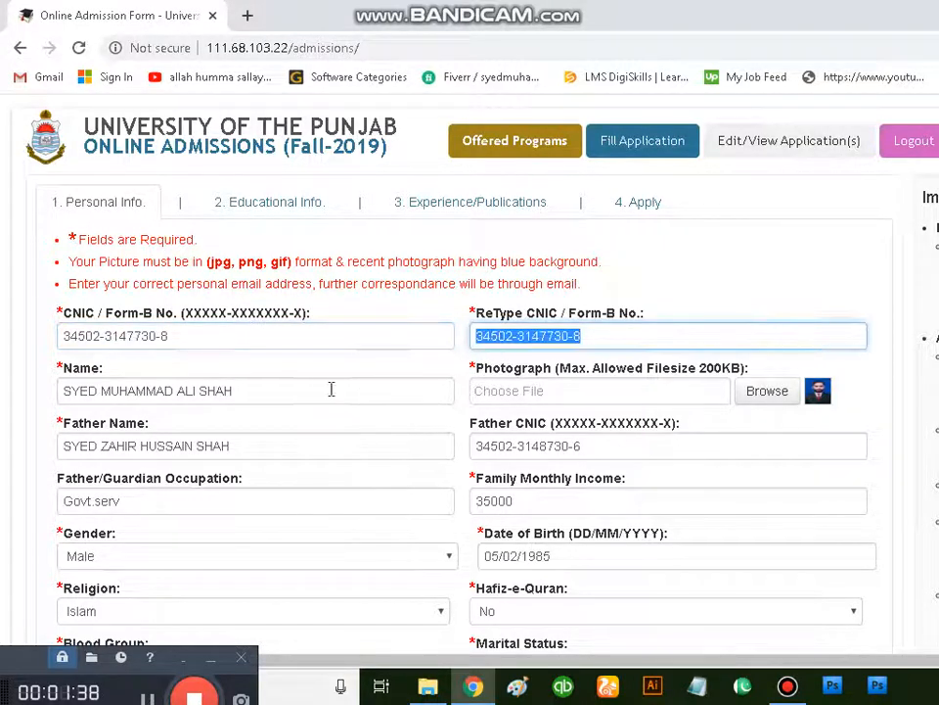
scroll(241, 418, "down", 1)
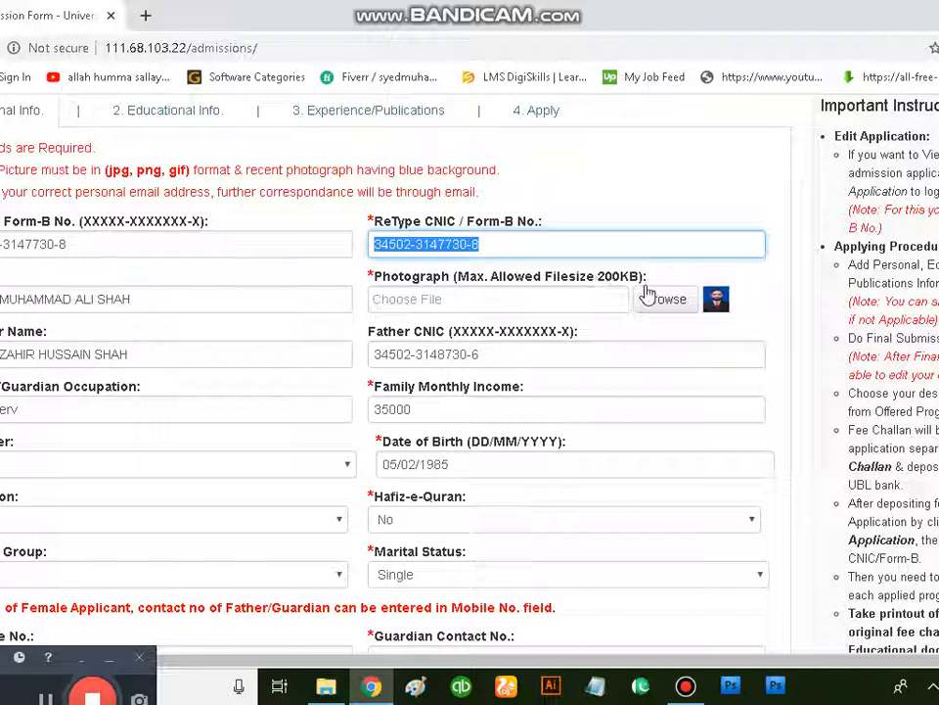
scroll(290, 367, "down", 1)
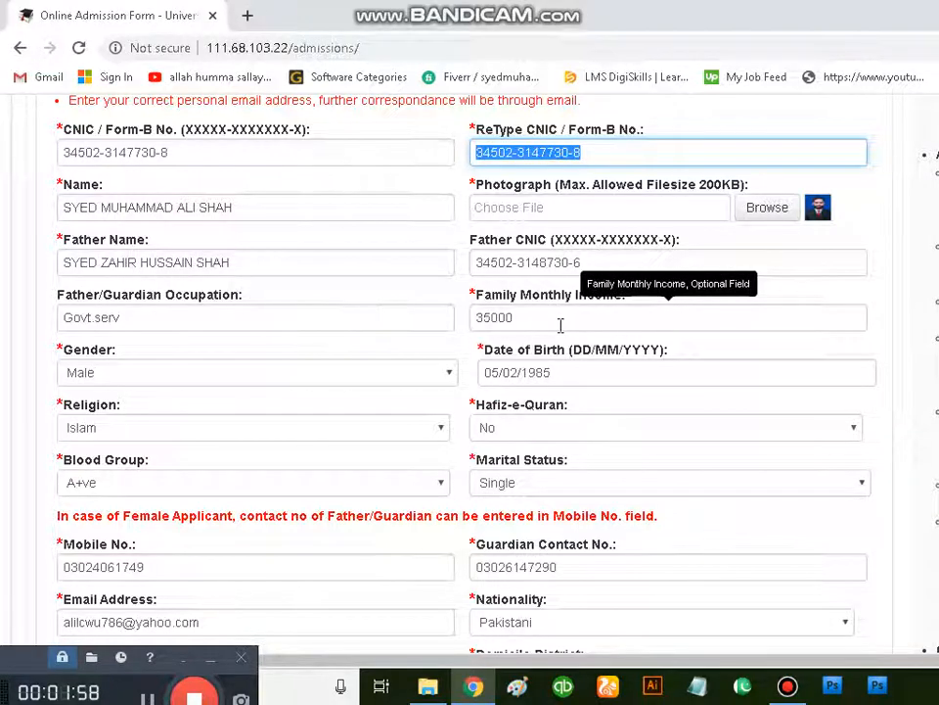
Step: Choose Male as the gender and Islam as the religion in the personal information form
scroll(560, 326, "down", 1)
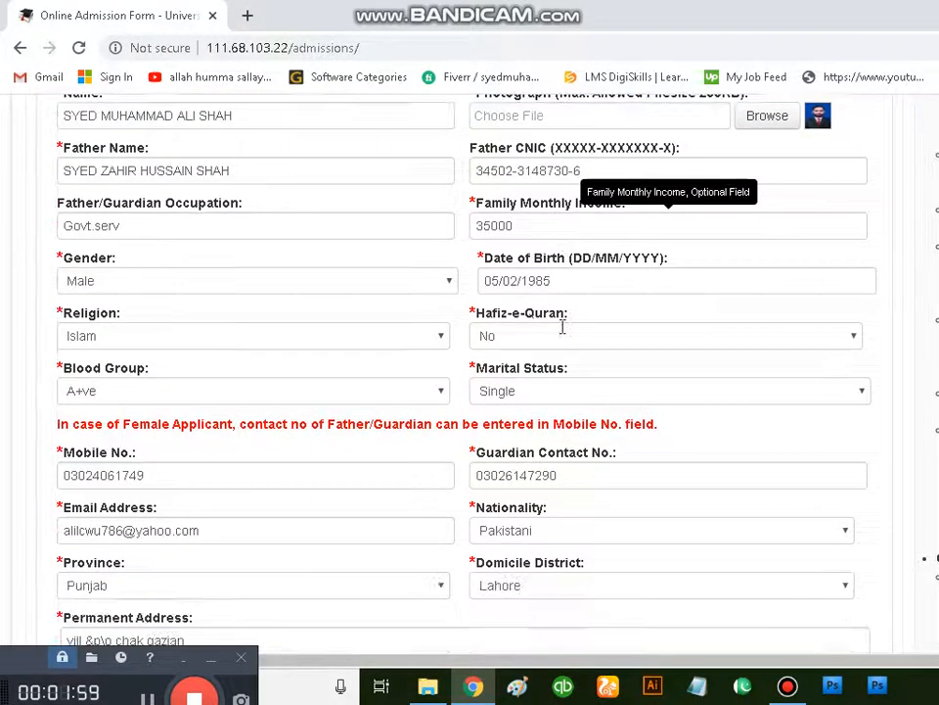
left_click(158, 292)
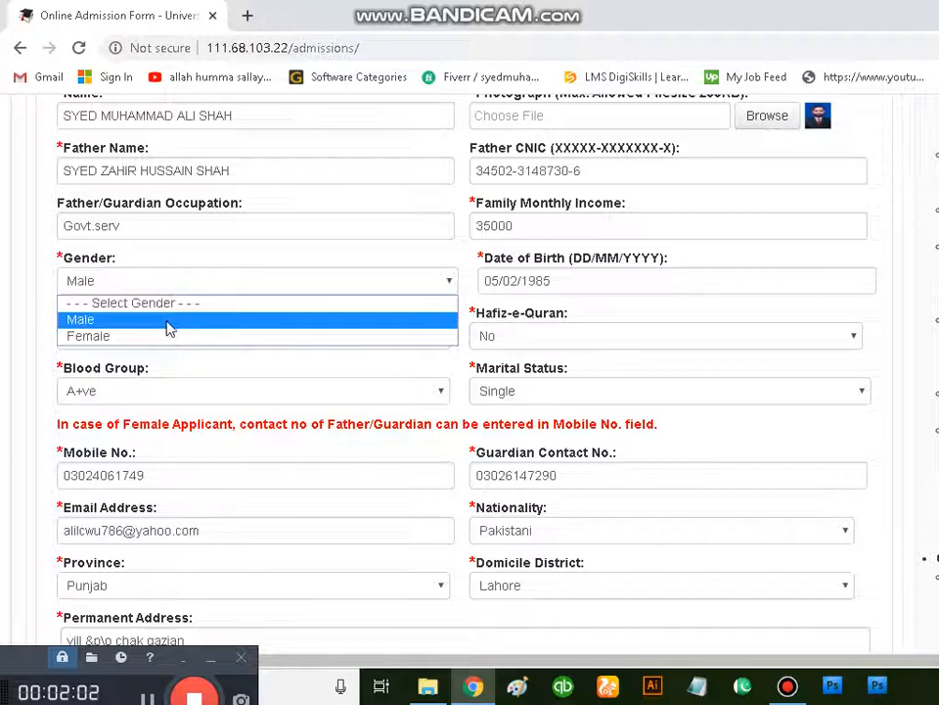
left_click(167, 323)
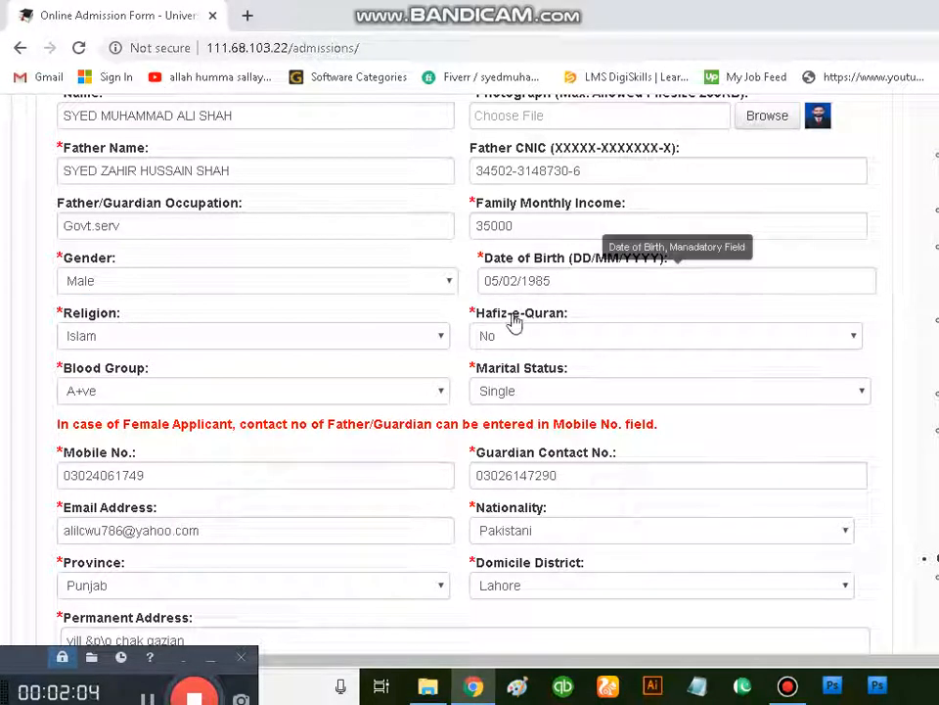
left_click(224, 340)
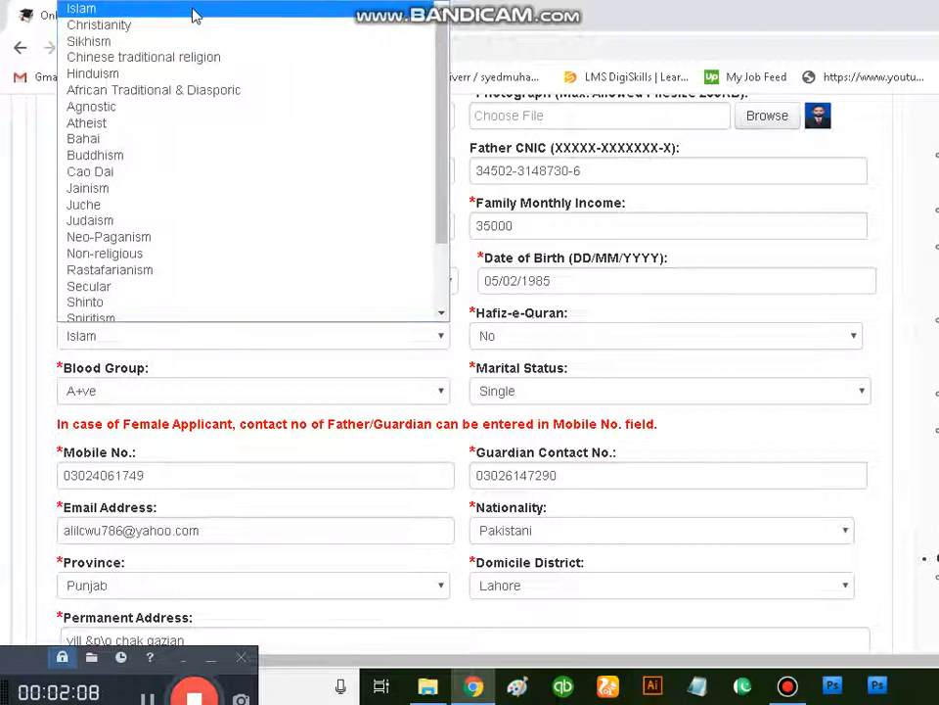
left_click(193, 15)
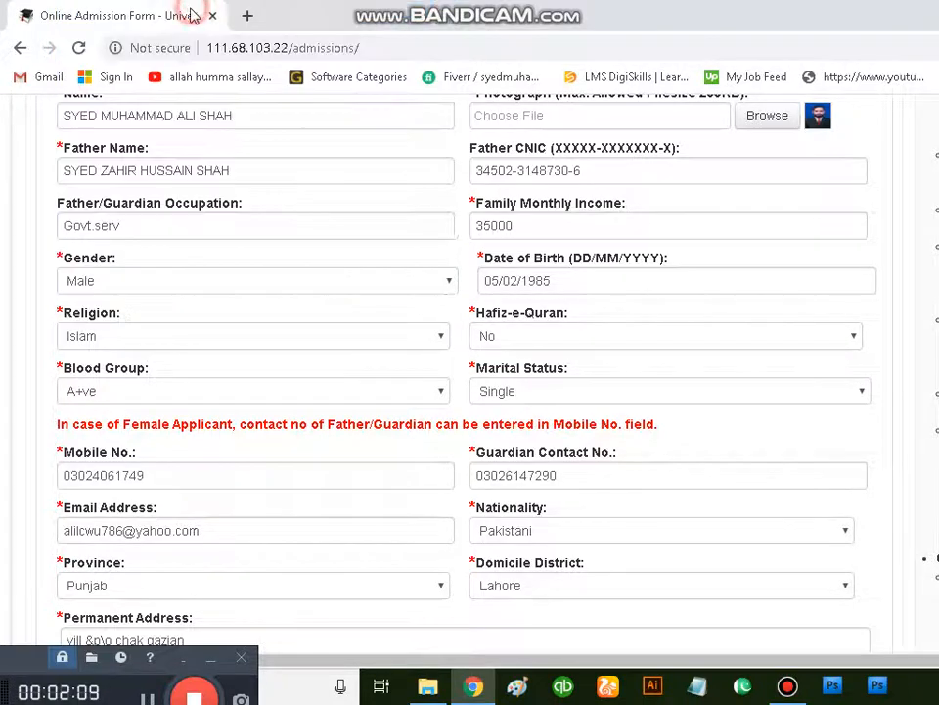
Step: Set Hafiz-e-Quran to No and the marital status to Single
left_click(593, 338)
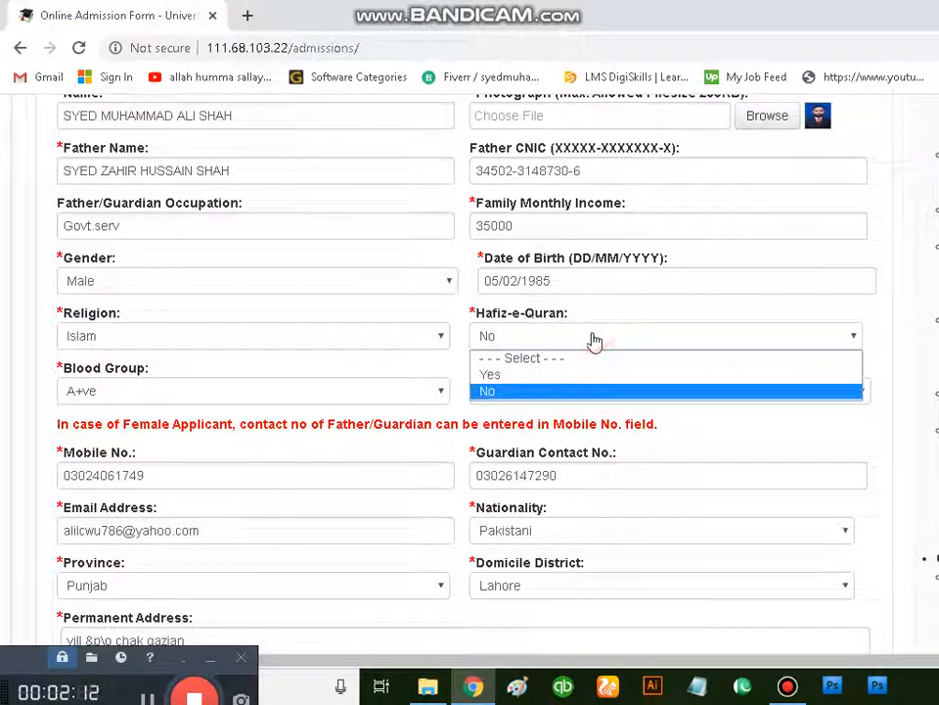
left_click(569, 395)
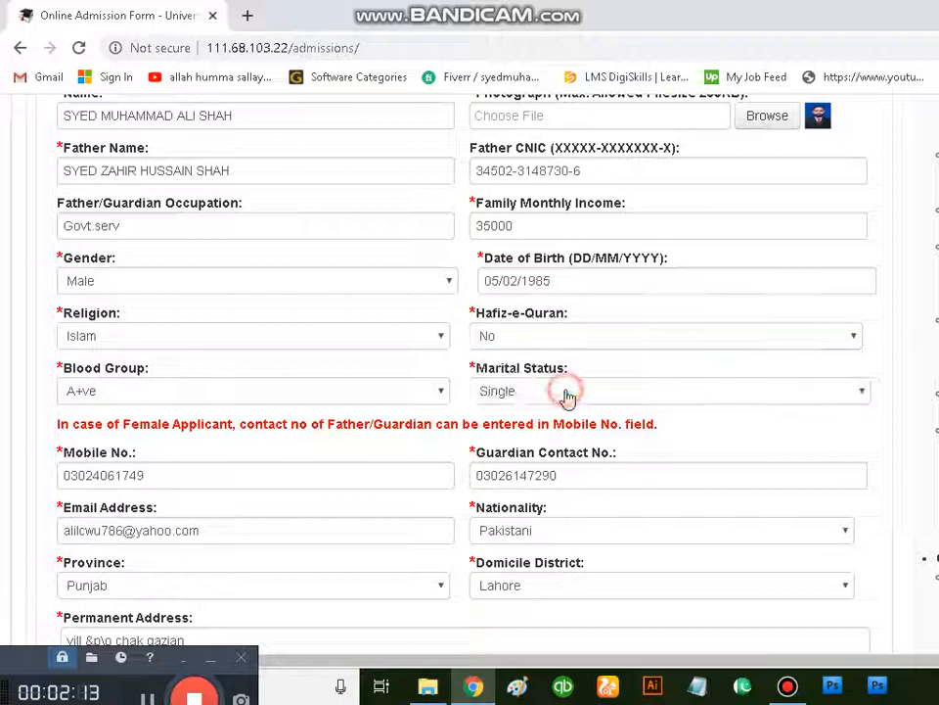
left_click(544, 398)
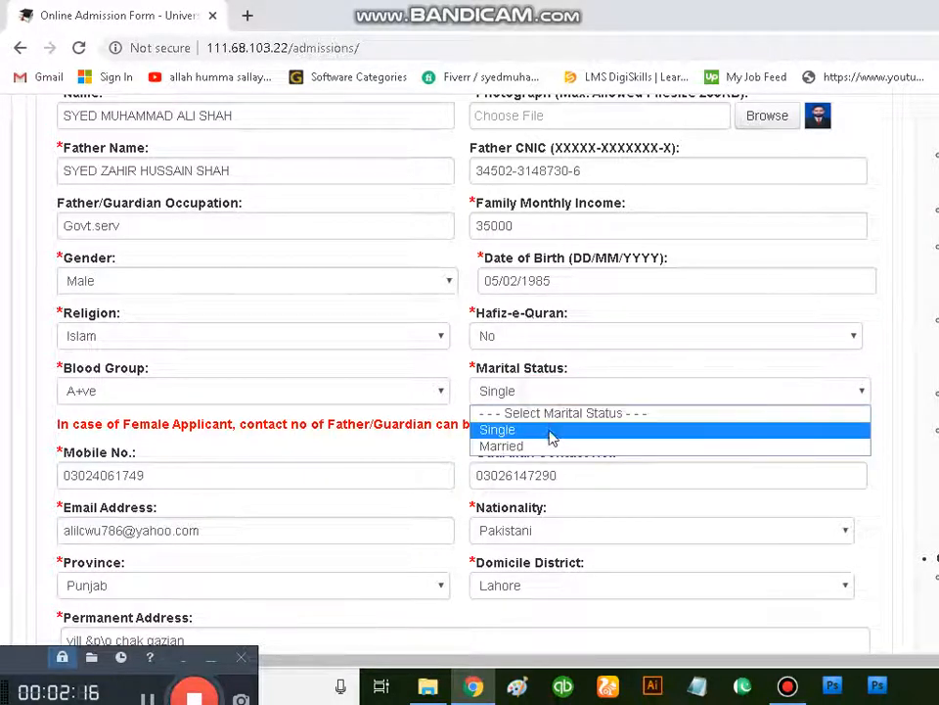
left_click(546, 430)
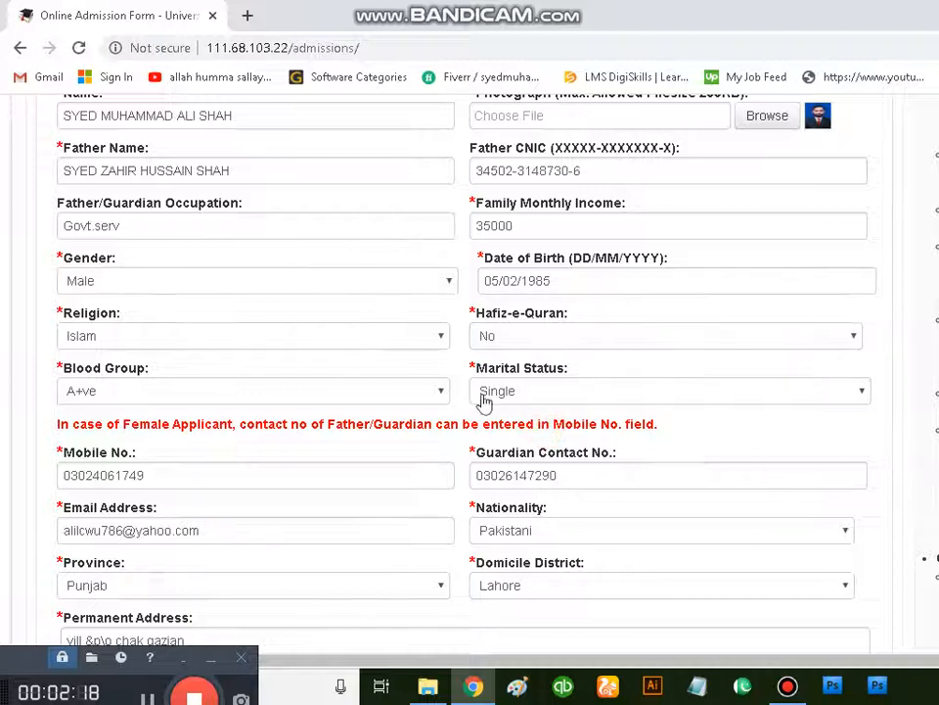
Step: Select Punjab as the province and Lahore as the domicile district
scroll(250, 344, "down", 3)
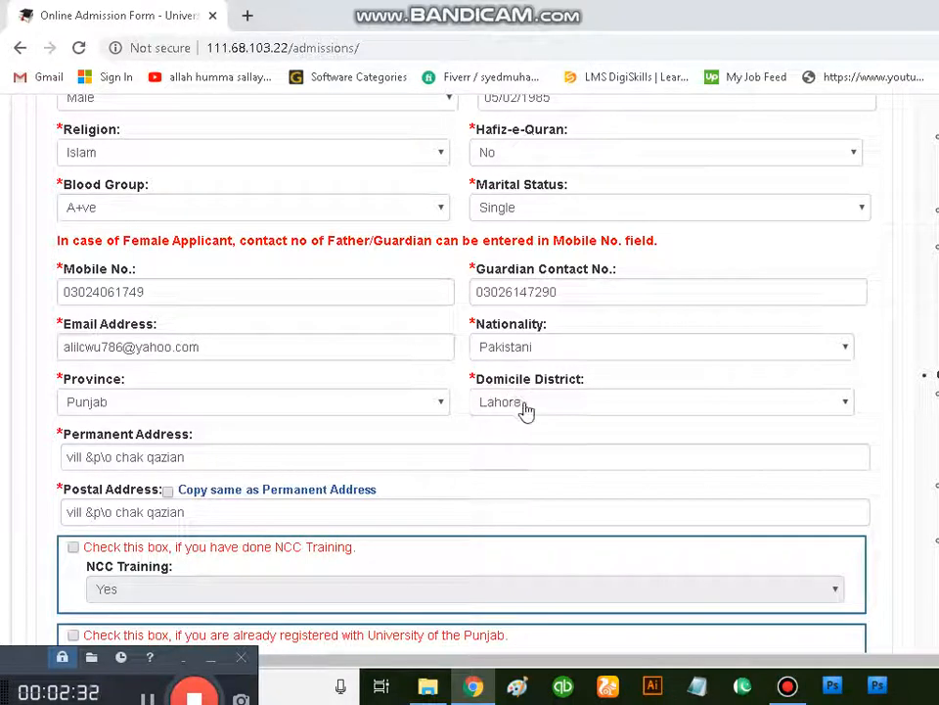
left_click(434, 403)
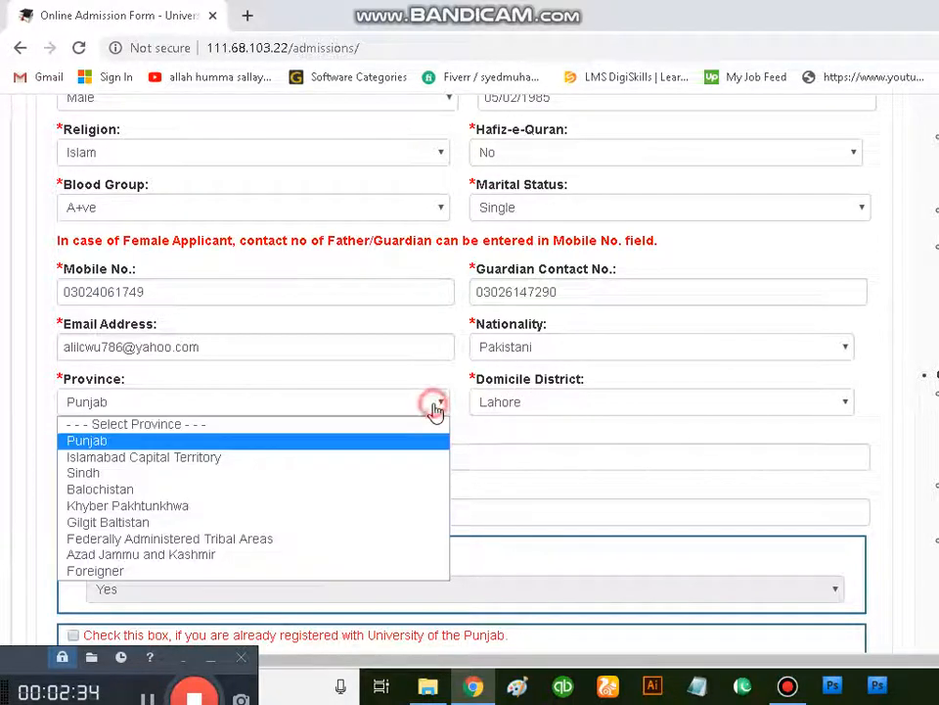
left_click(148, 440)
left_click(509, 401)
scroll(545, 361, "down", 1)
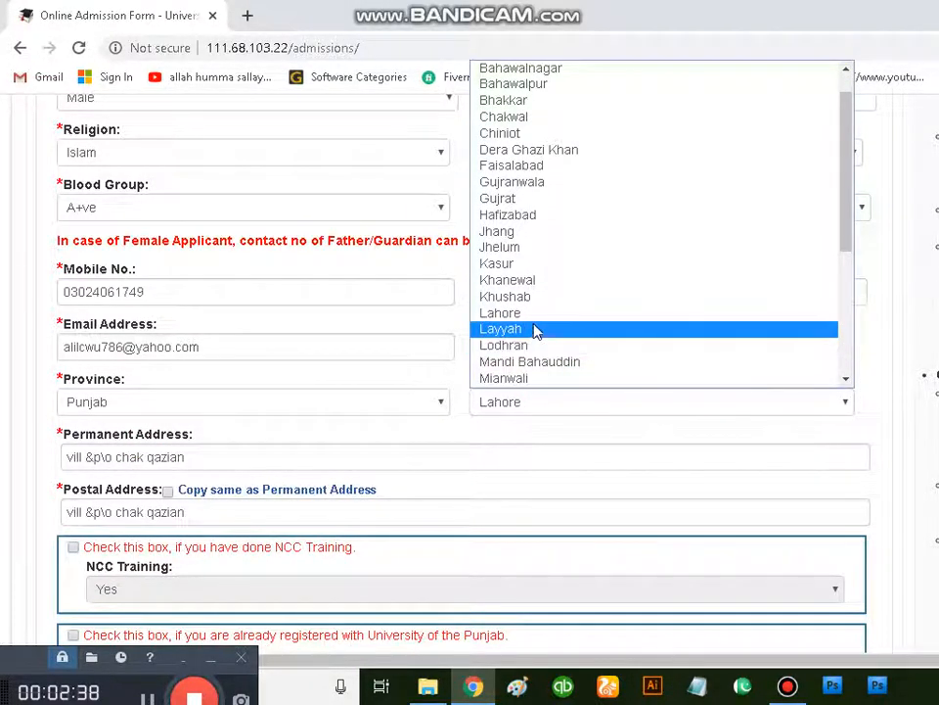
left_click(536, 319)
Step: Leave the optional sections unticked and save the personal information, proceeding to the educational details
scroll(422, 462, "down", 1)
scroll(422, 462, "down", 2)
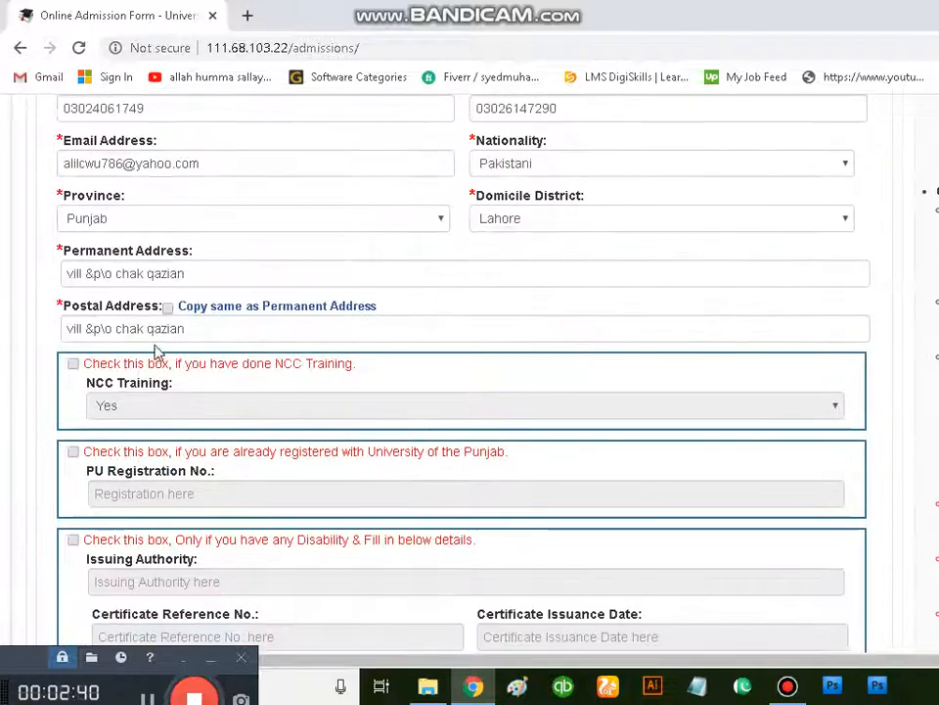
scroll(167, 405, "down", 3)
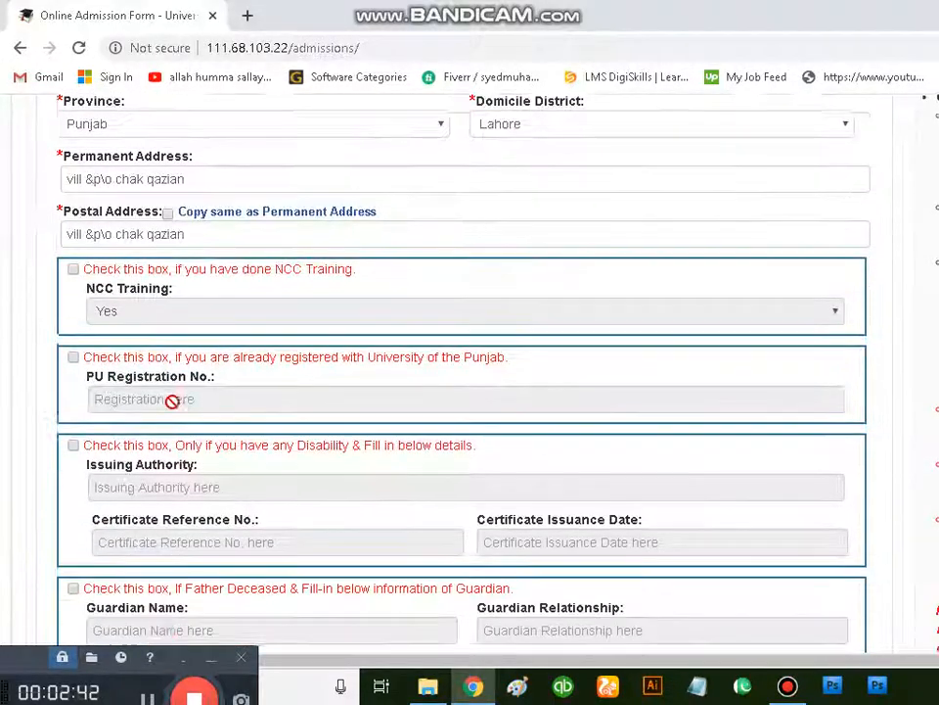
scroll(192, 330, "up", 10)
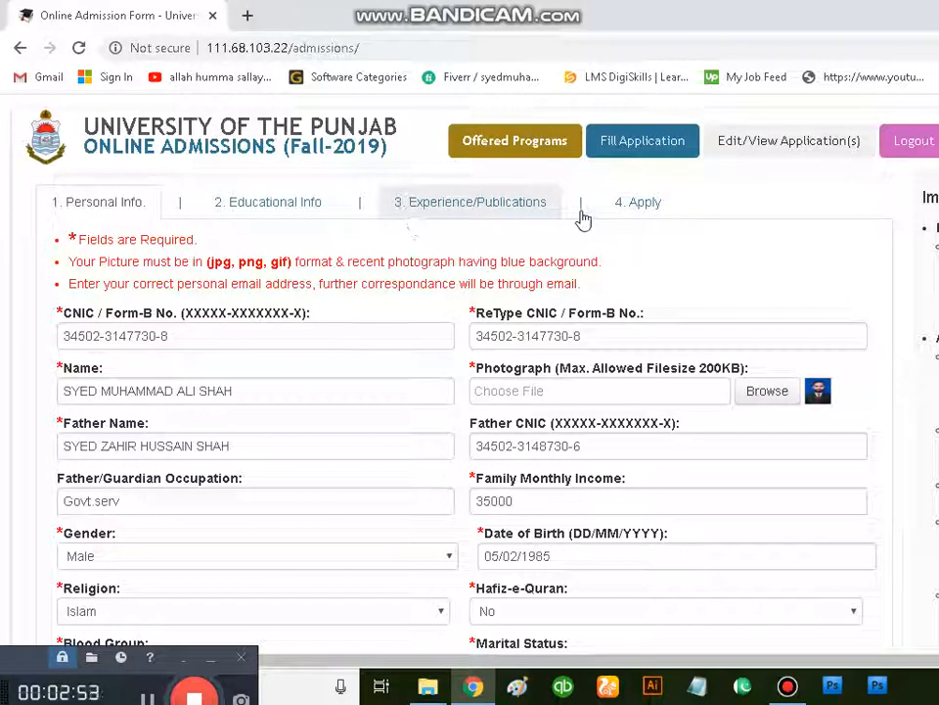
scroll(574, 302, "down", 10)
scroll(574, 301, "down", 10)
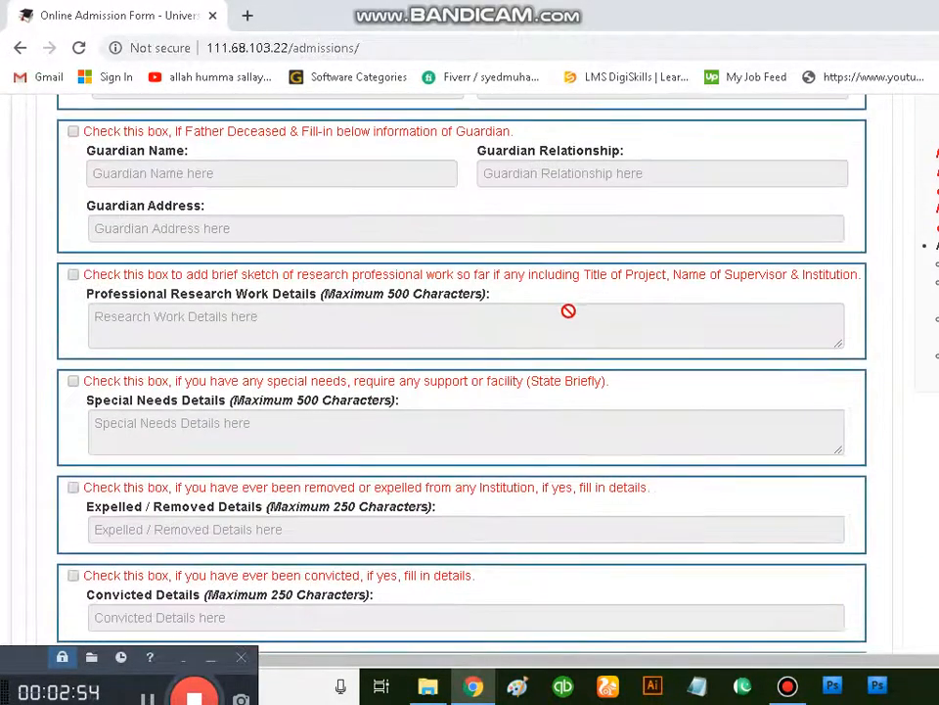
scroll(505, 351, "up", 5)
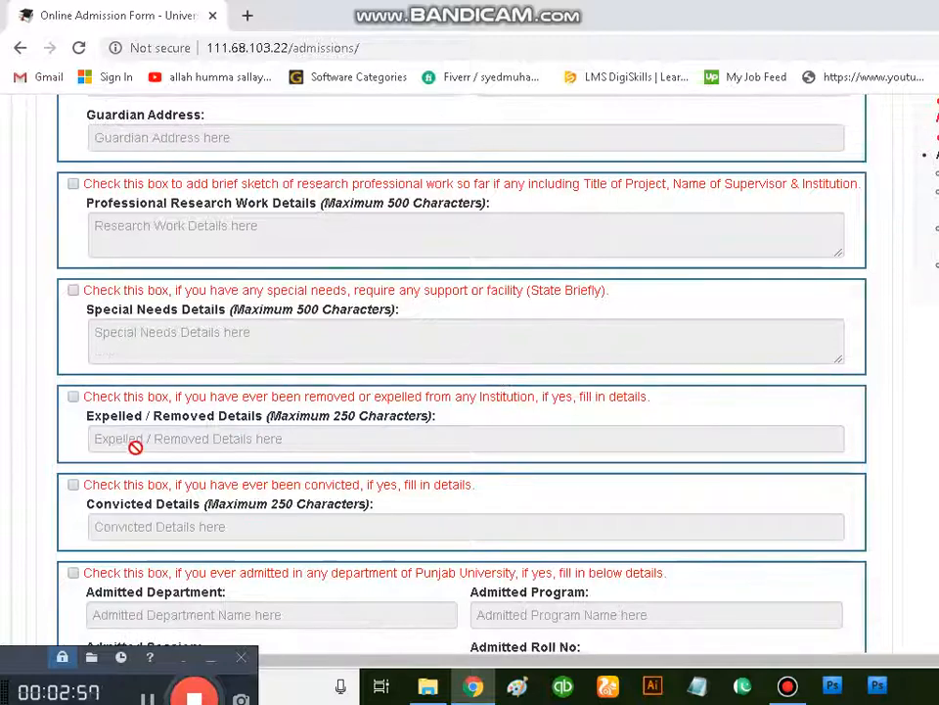
scroll(136, 445, "down", 4)
left_click(830, 358)
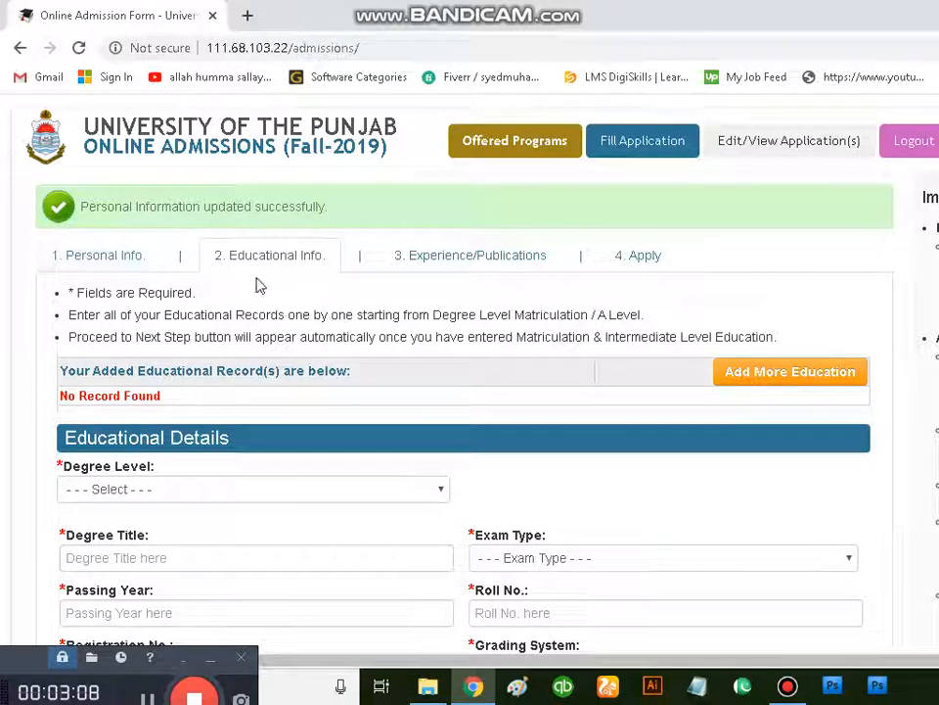
Step: Set the degree level to Matriculation / O Level or Equivalent and enter Matric as the degree title
scroll(273, 279, "down", 1)
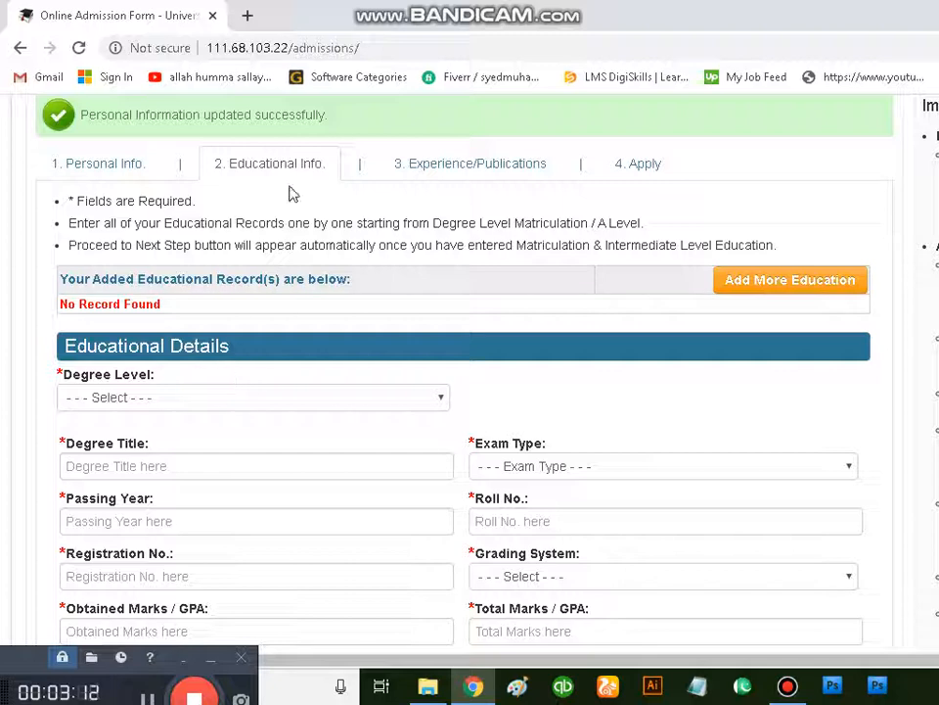
left_click(253, 398)
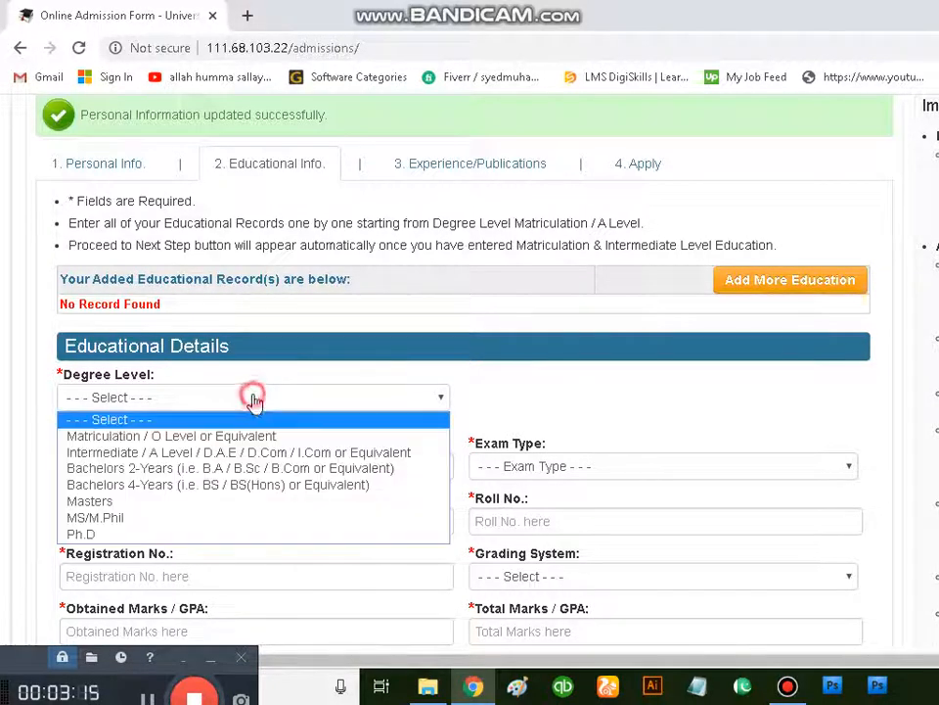
left_click(233, 436)
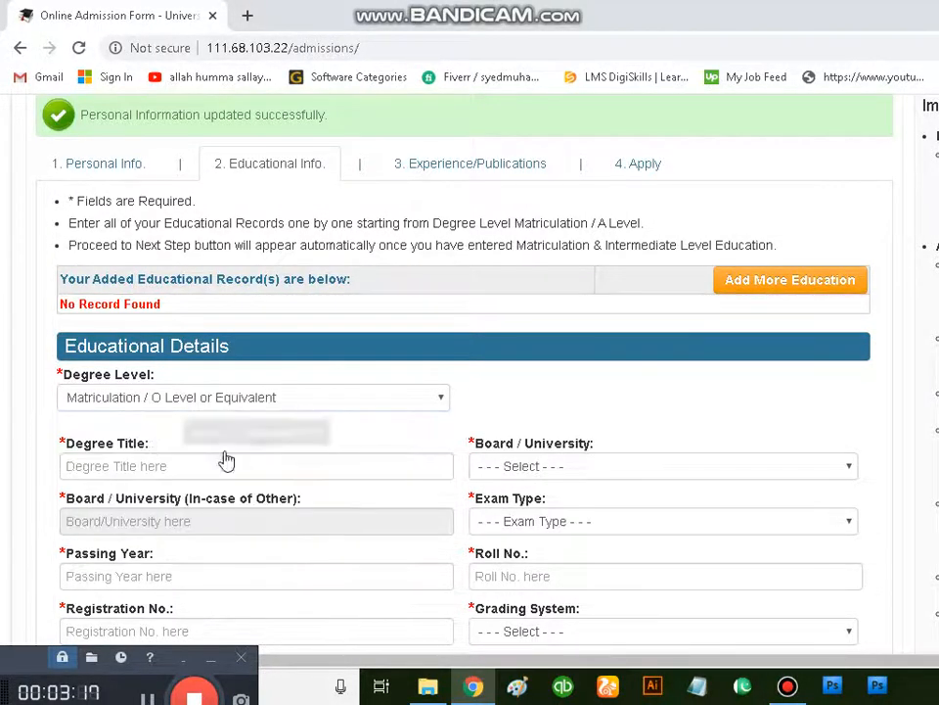
left_click(209, 466)
left_click(202, 505)
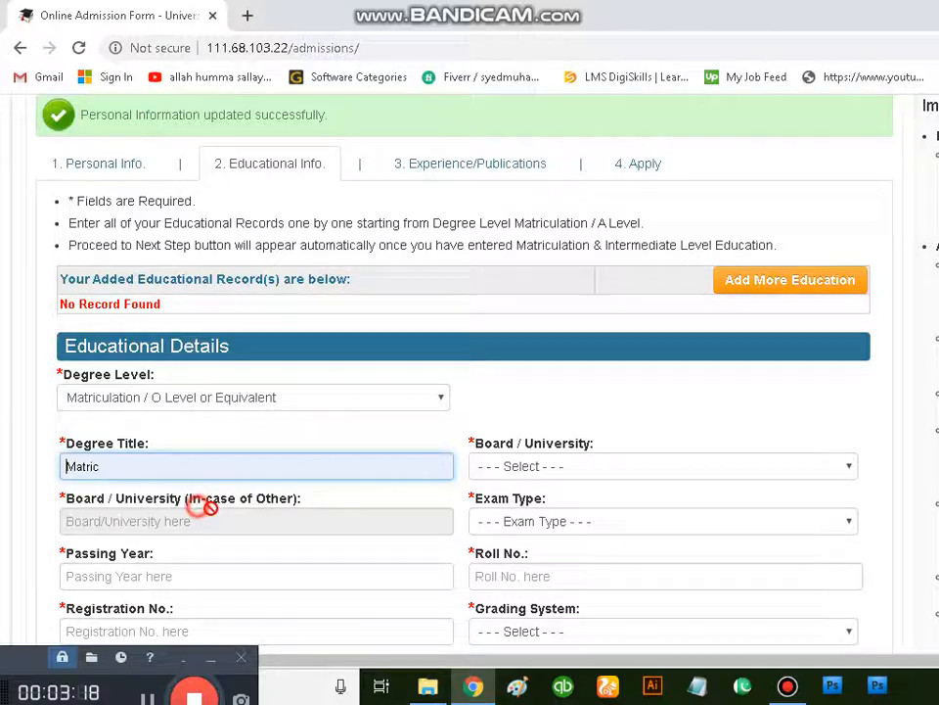
Step: Set the matriculation record's board to BISE Faisalabad and its exam type to Annual
left_click(533, 470)
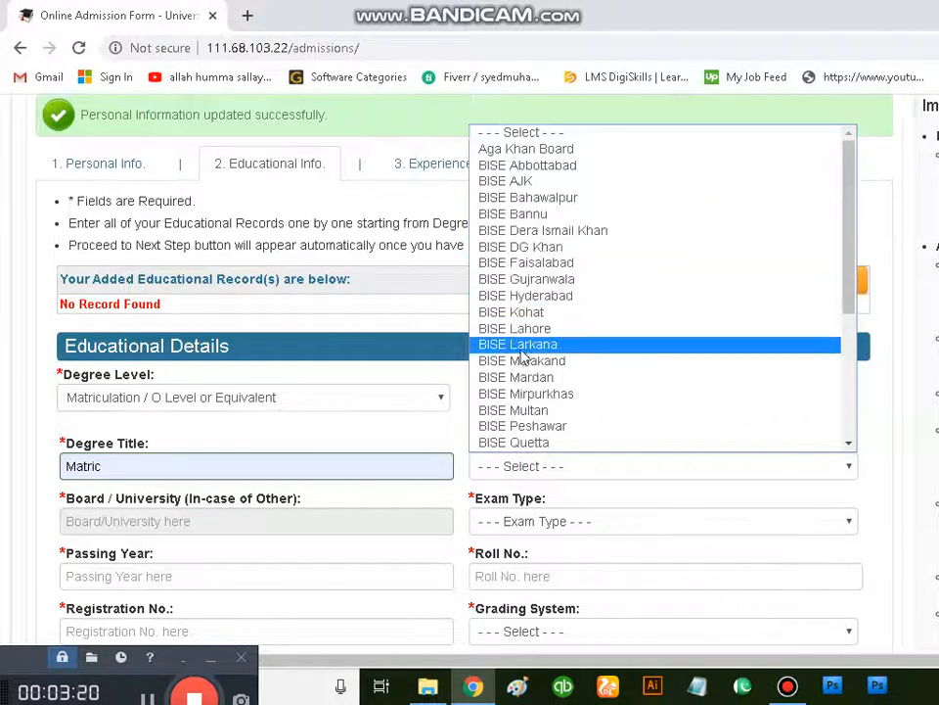
key("Down")
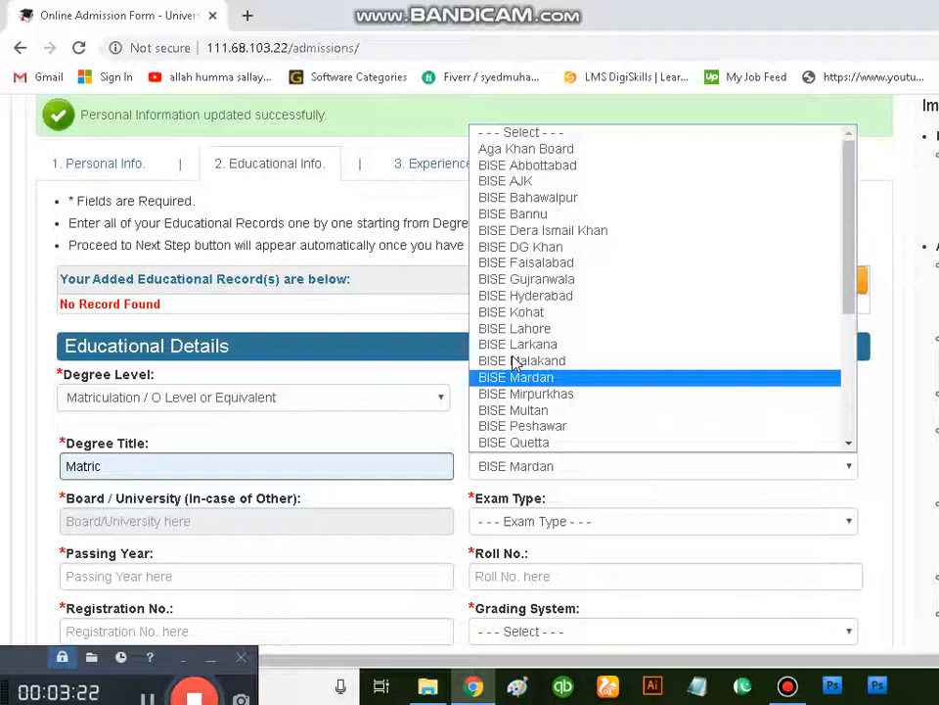
left_click(548, 265)
scroll(325, 438, "down", 2)
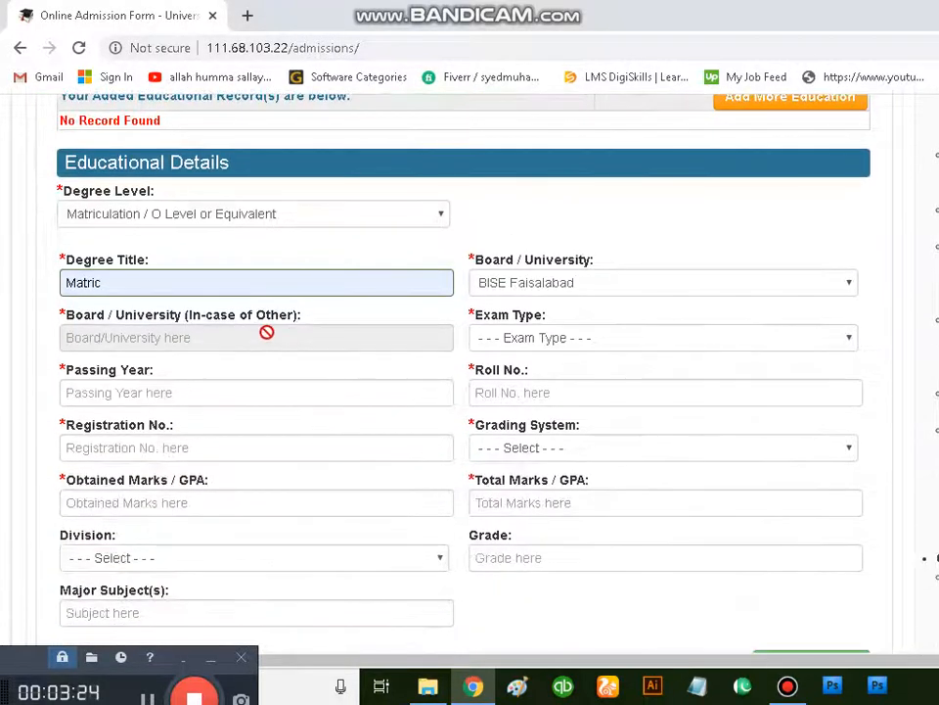
left_click(568, 337)
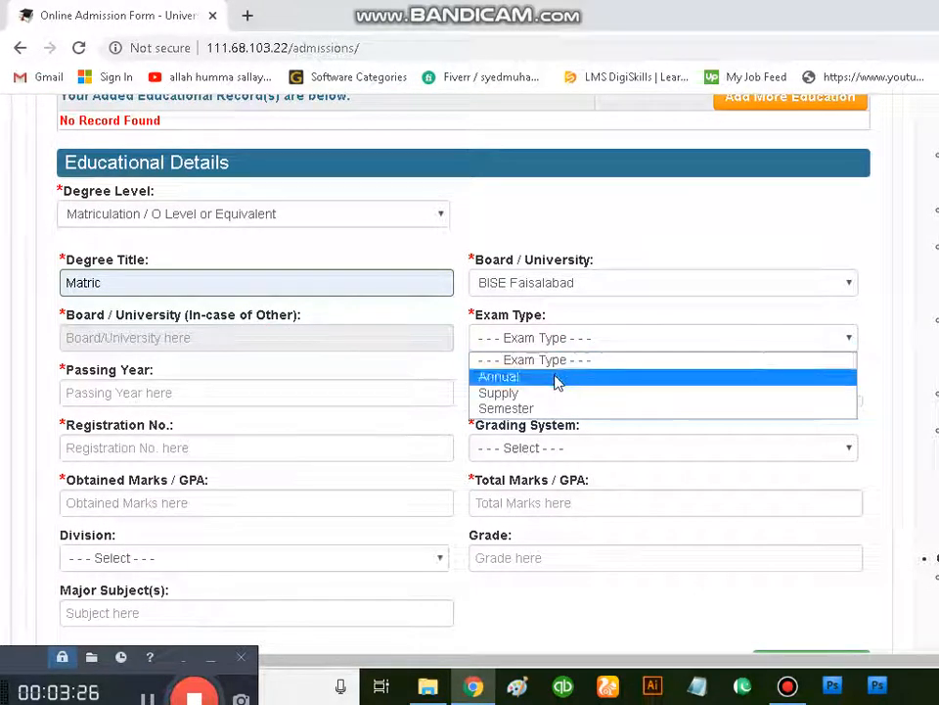
left_click(555, 377)
Step: Fill in the matriculation roll number and registration number, and set the passing year to 2000
left_click(503, 395)
left_click(503, 431)
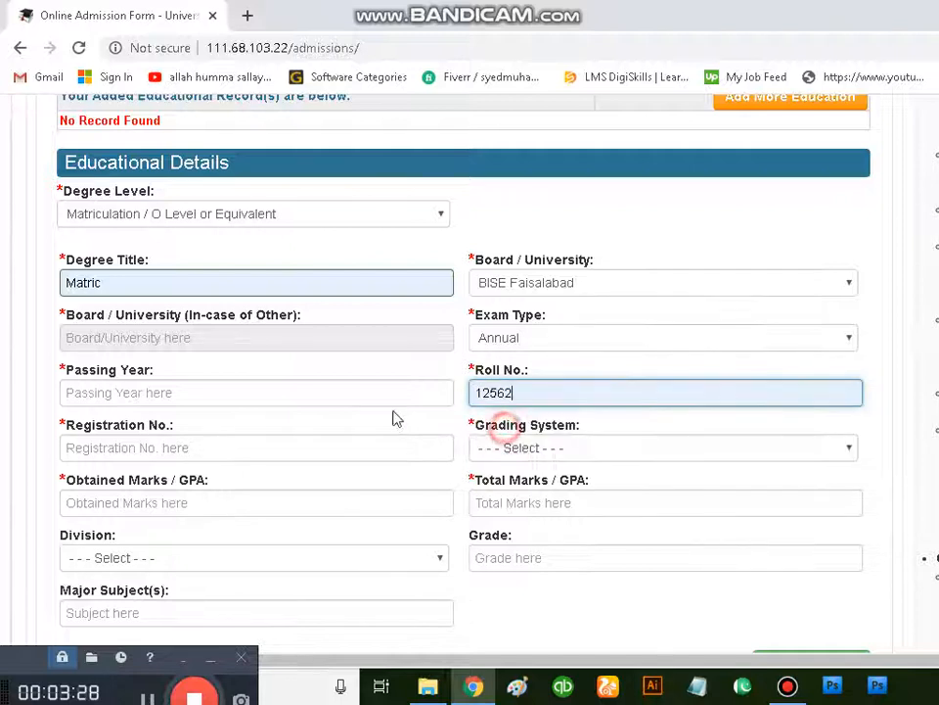
left_click(269, 397)
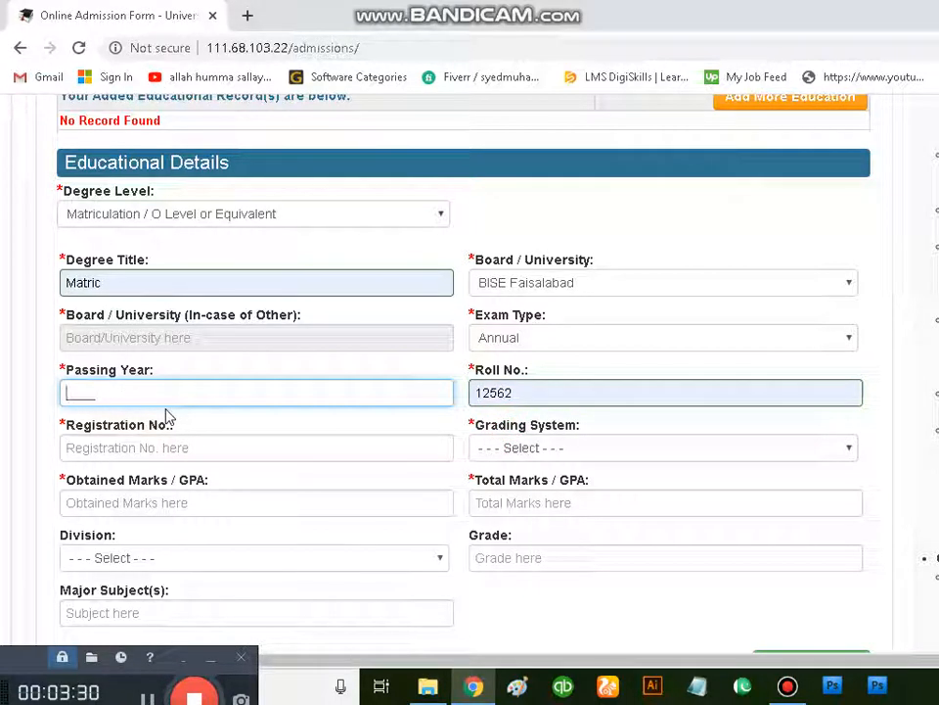
type("2000")
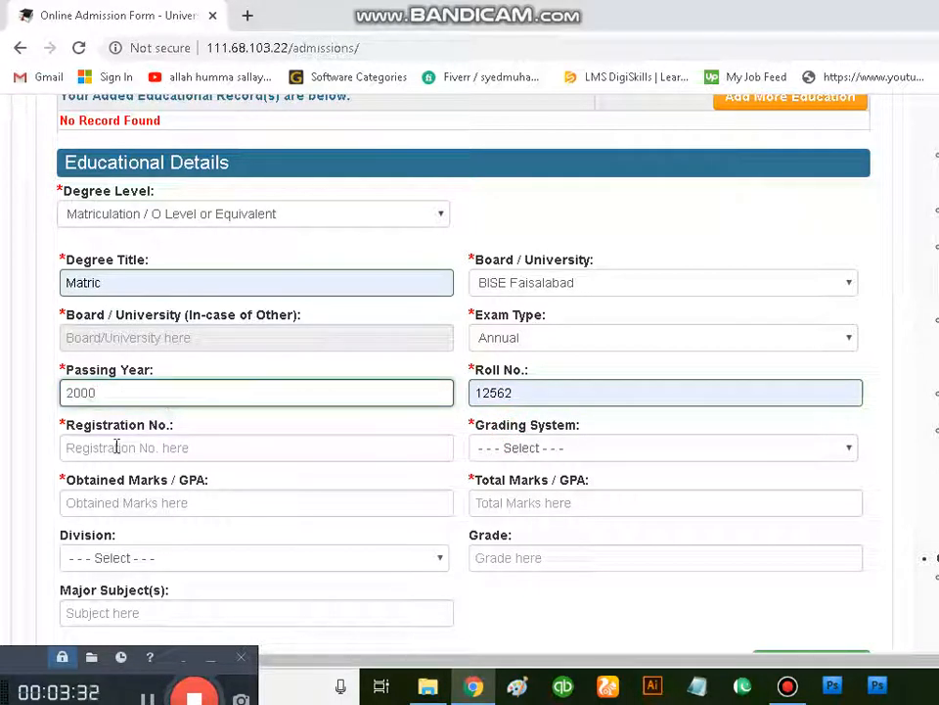
left_click(116, 446)
left_click(120, 487)
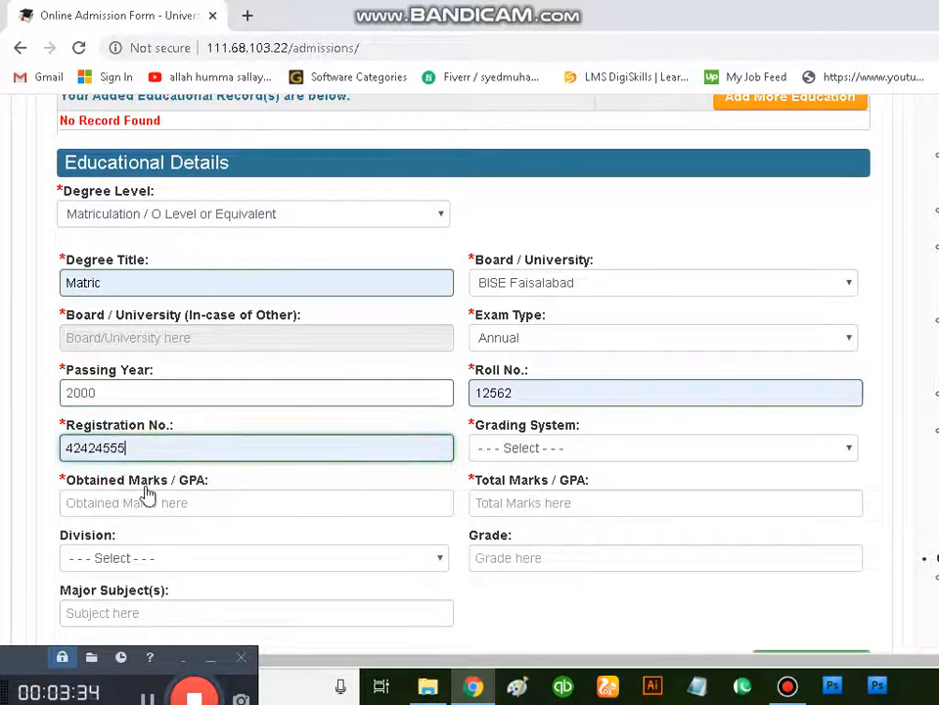
Step: Set the matriculation grading system to Marks, with 460 obtained marks out of 850 total marks
left_click(533, 450)
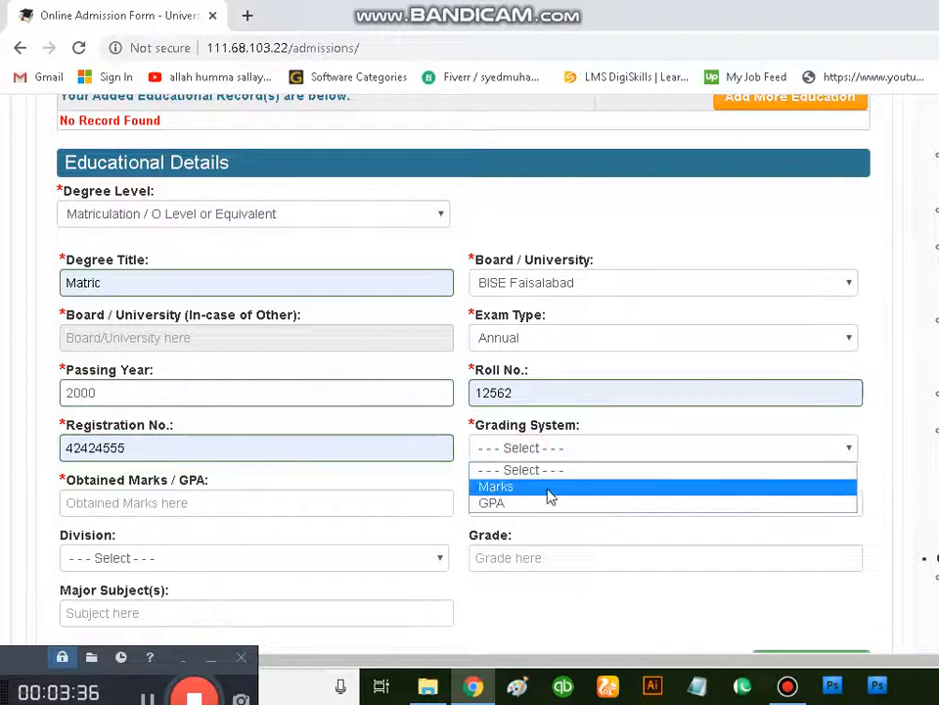
left_click(548, 487)
scroll(538, 501, "down", 2)
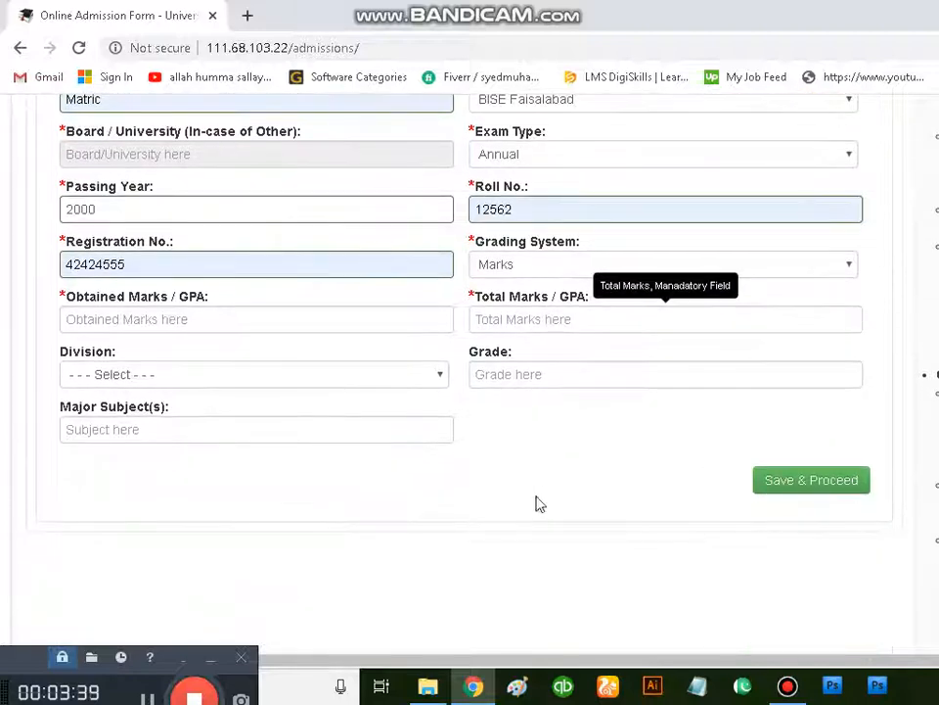
left_click(141, 318)
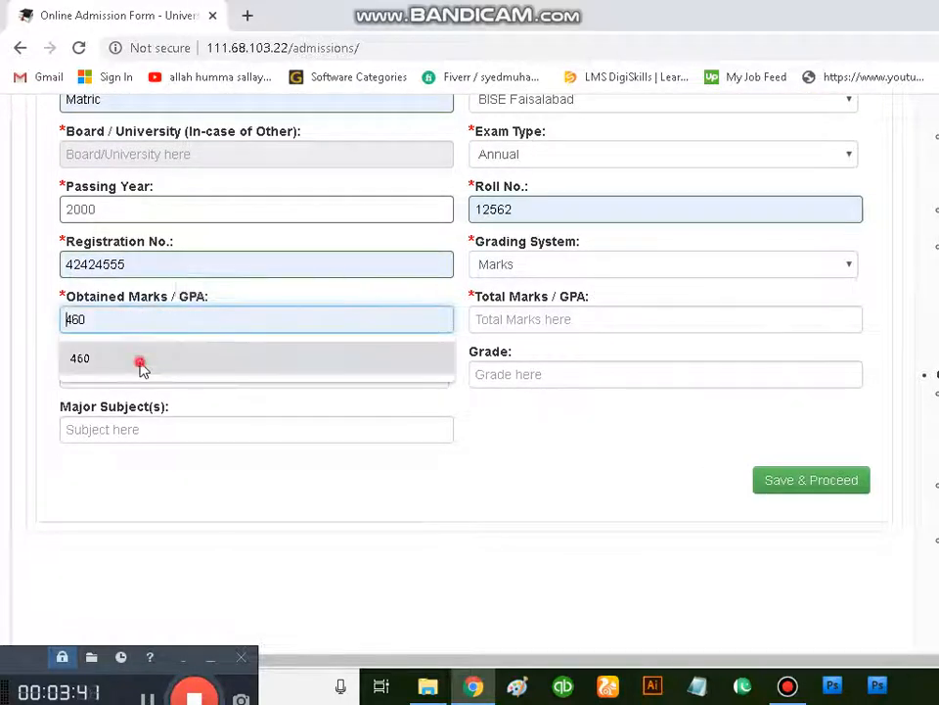
left_click(141, 364)
left_click(570, 316)
left_click(546, 362)
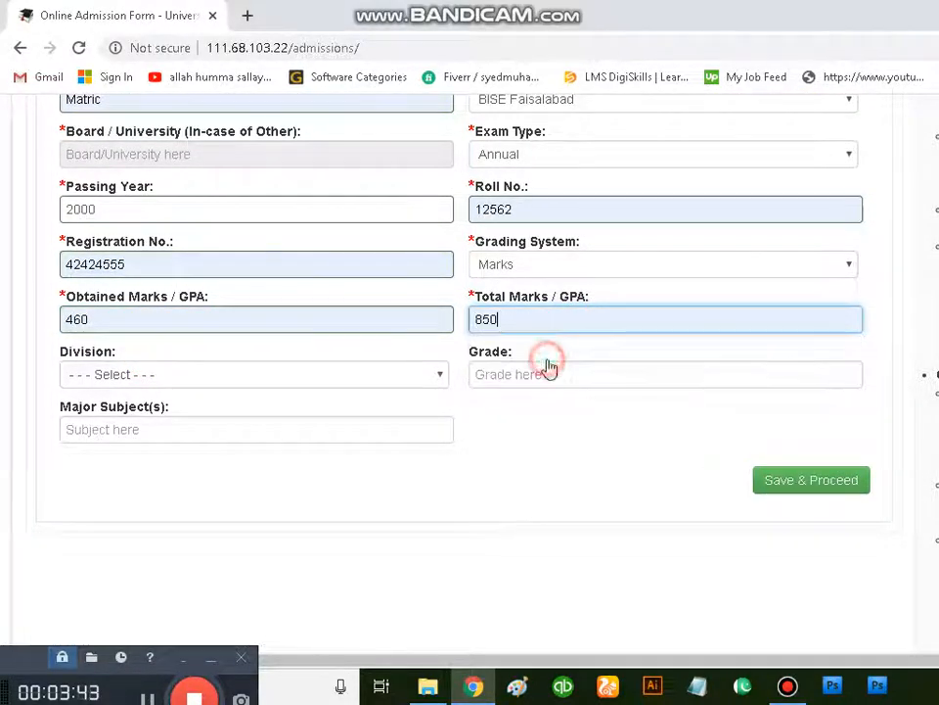
Step: Set the matriculation division to Second, the grade to B and the major subjects to ph,che,bio
left_click(262, 380)
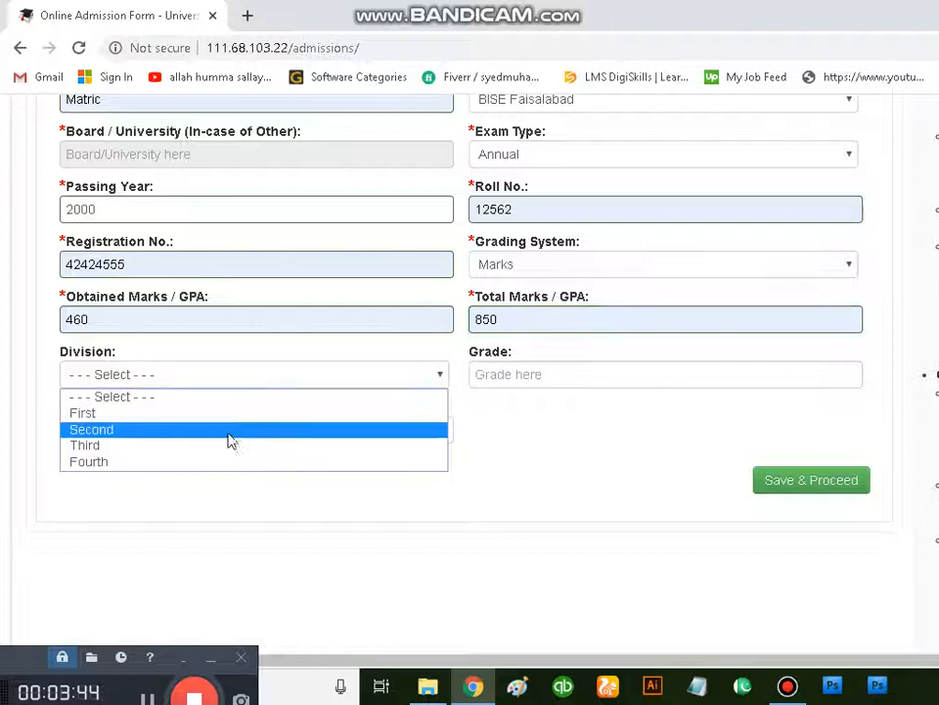
left_click(223, 430)
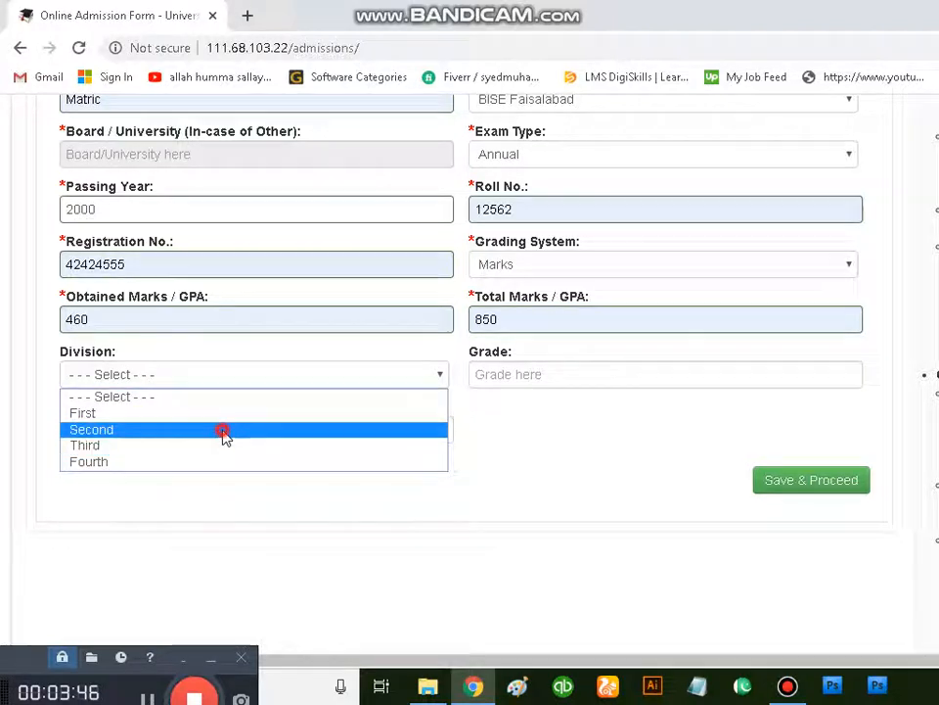
left_click(579, 378)
left_click(566, 419)
left_click(291, 433)
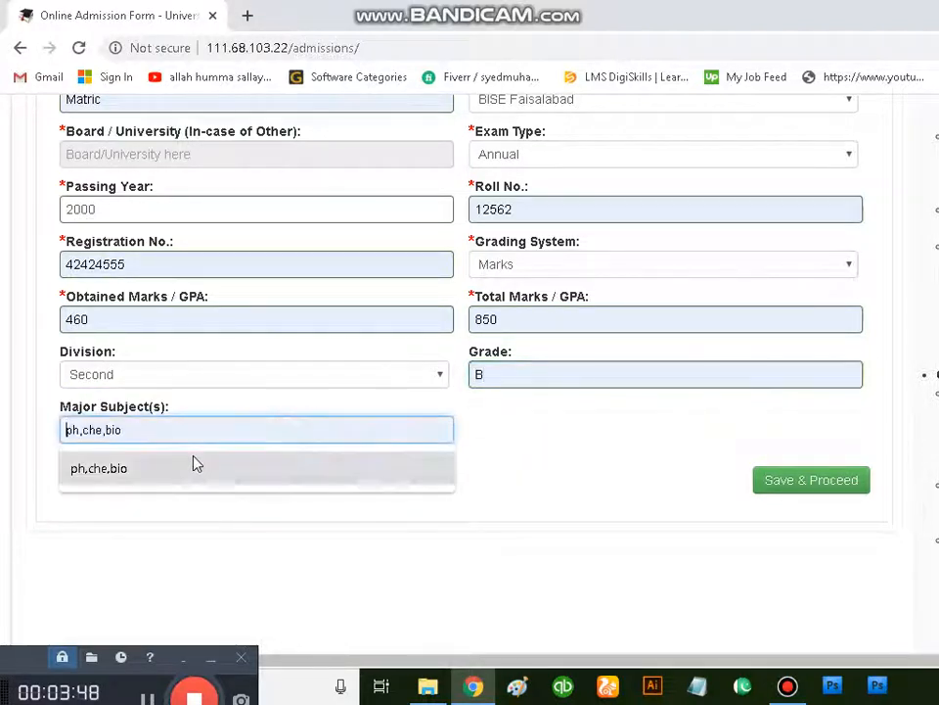
left_click(183, 463)
Step: Save the matriculation record and review it in the list of added educational records
left_click(783, 479)
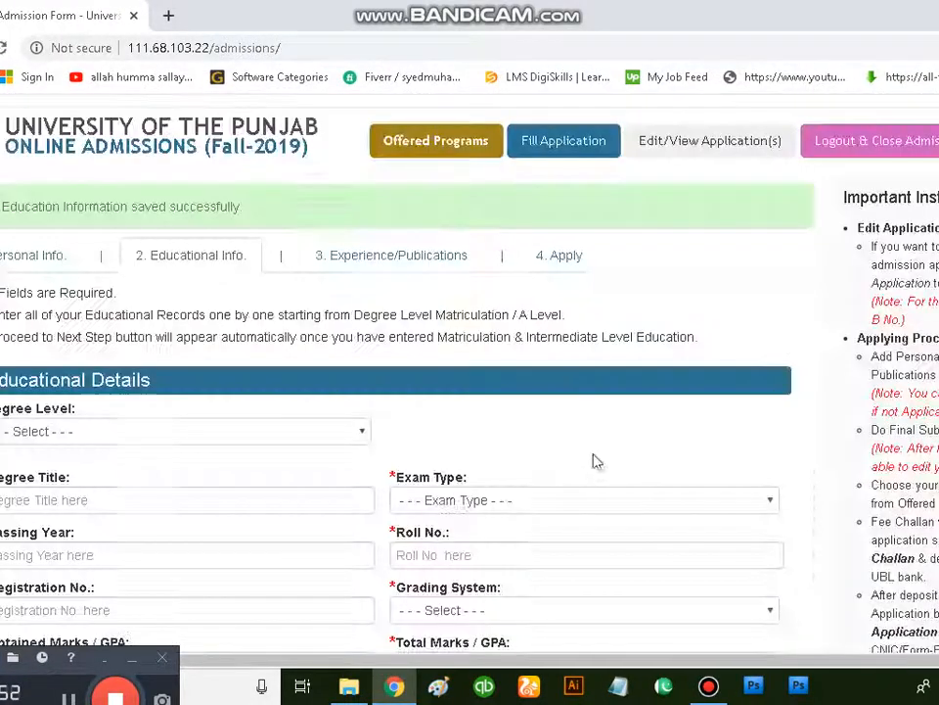
scroll(269, 422, "down", 3)
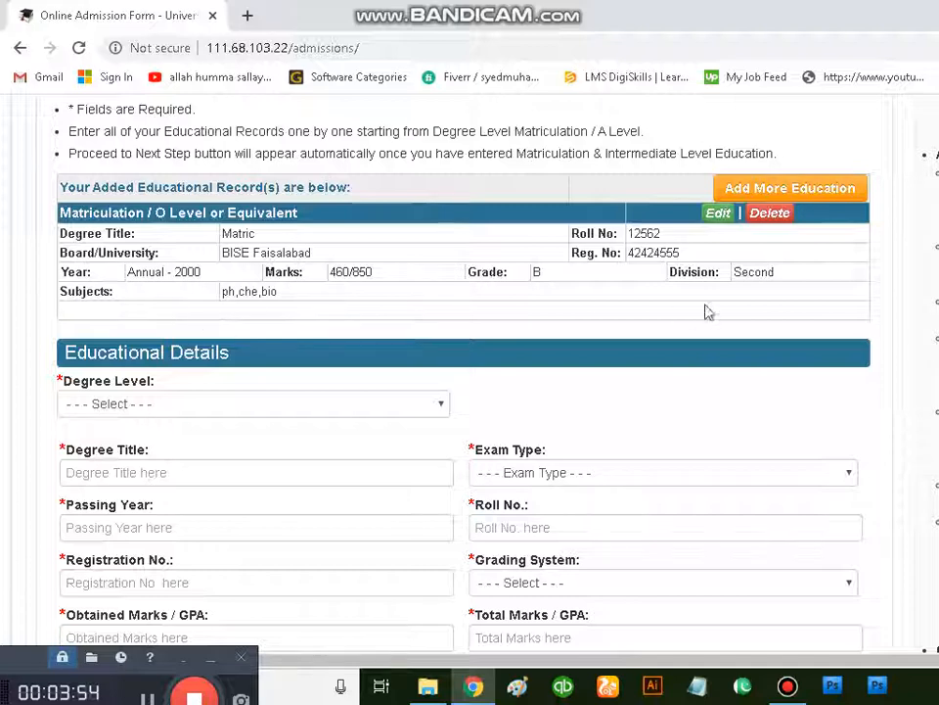
scroll(723, 310, "up", 2)
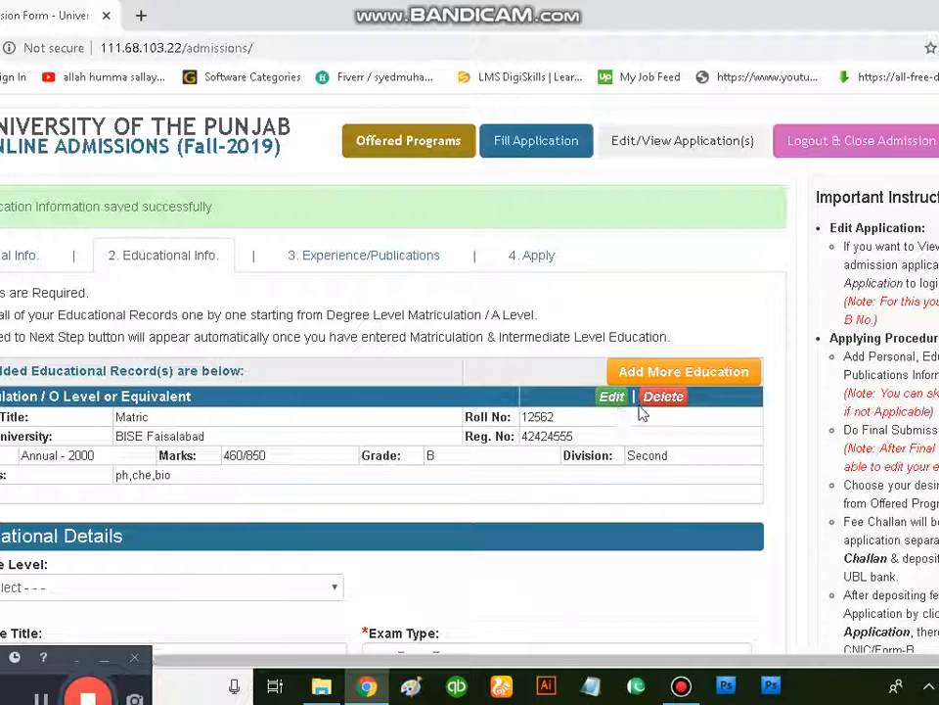
scroll(62, 482, "down", 1)
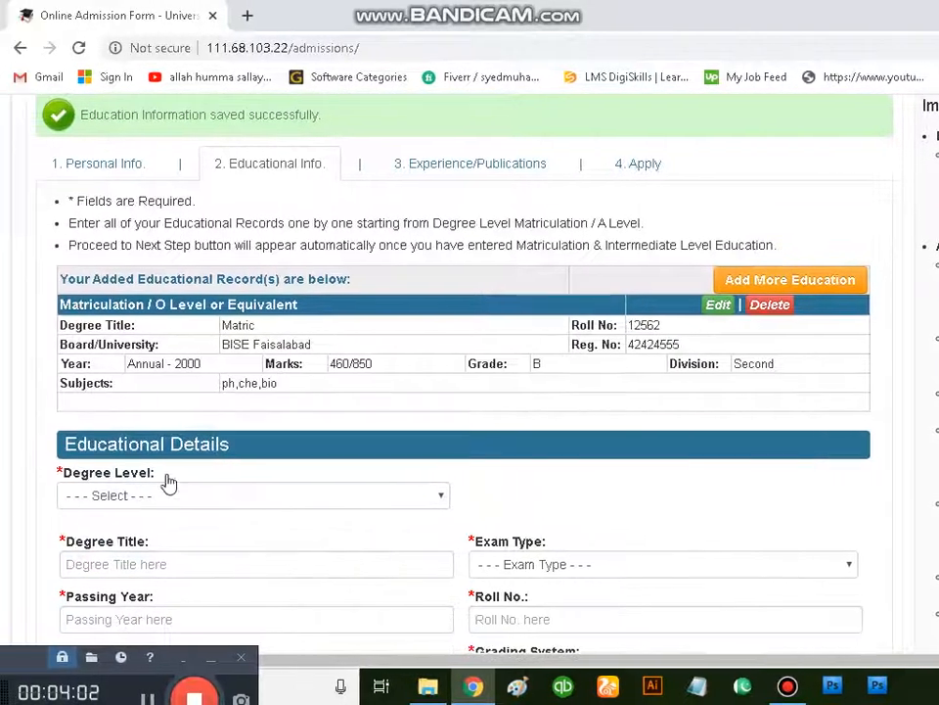
Step: Start an education record with degree level Intermediate / A Level / D.A.E / D.Com / I.Com or Equivalent, type F.Sc and specialization Pre-Engineering
left_click(168, 496)
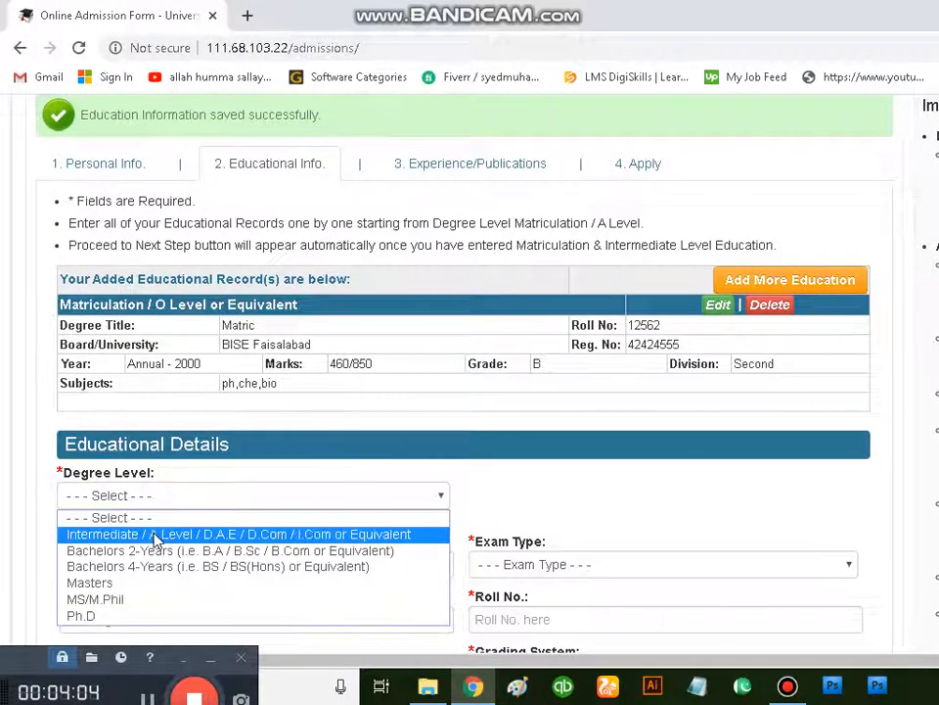
left_click(153, 535)
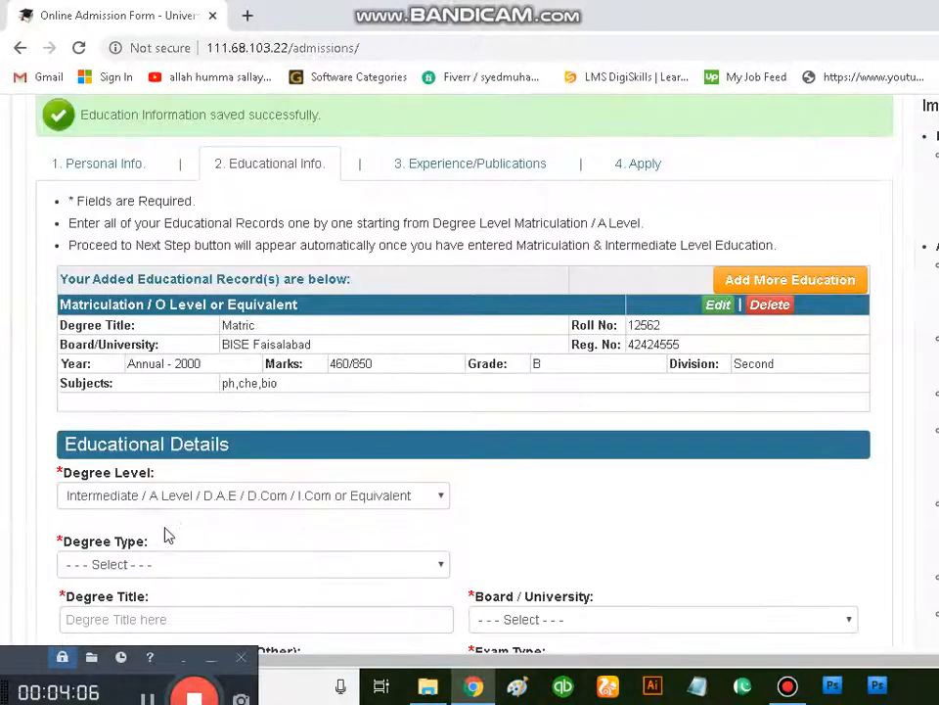
scroll(176, 529, "down", 1)
left_click(174, 470)
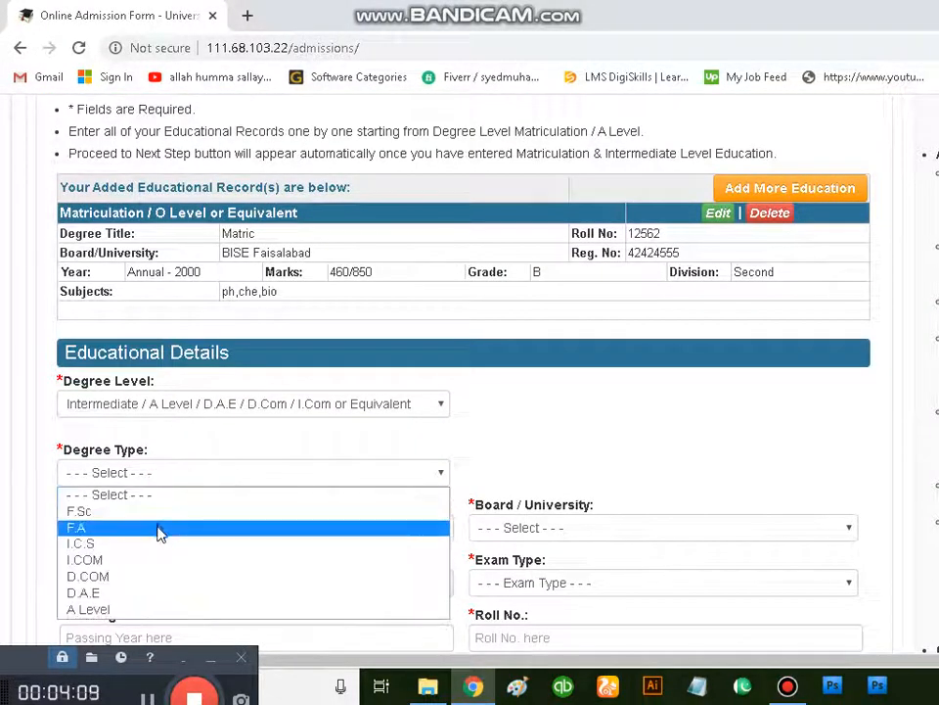
left_click(154, 512)
scroll(543, 520, "down", 2)
left_click(573, 290)
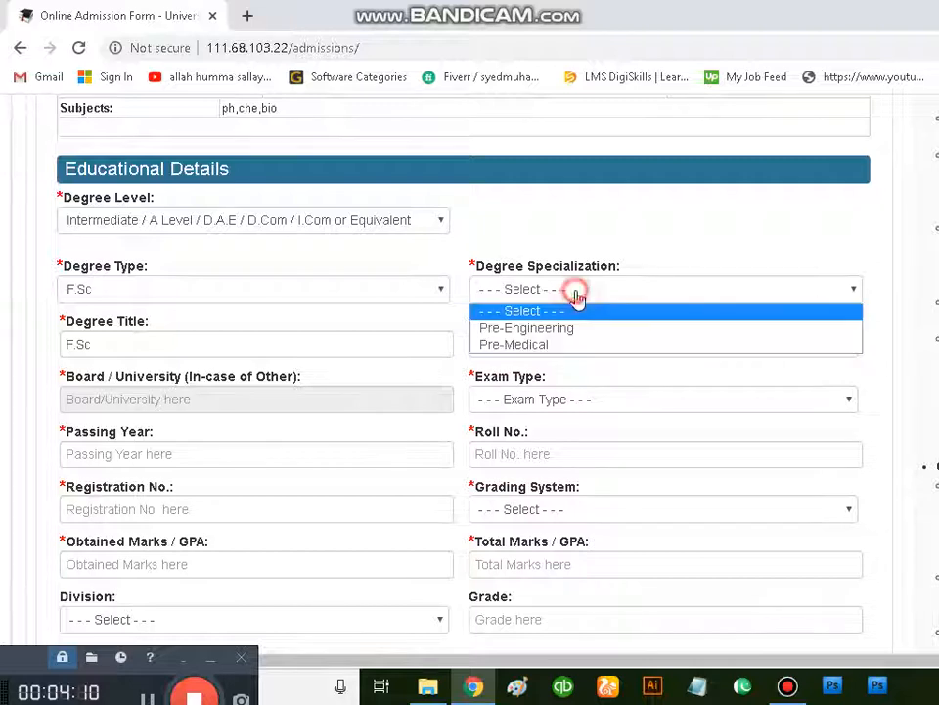
left_click(554, 328)
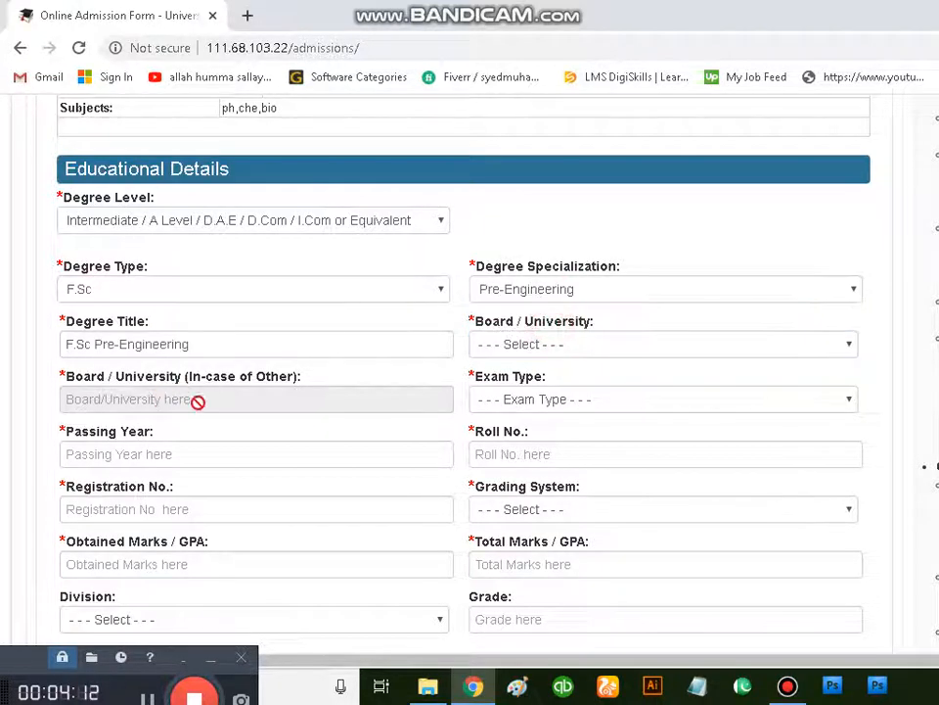
Step: Set the intermediate record's exam type to Annual and its board to BISE Faisalabad
left_click(614, 403)
left_click(592, 436)
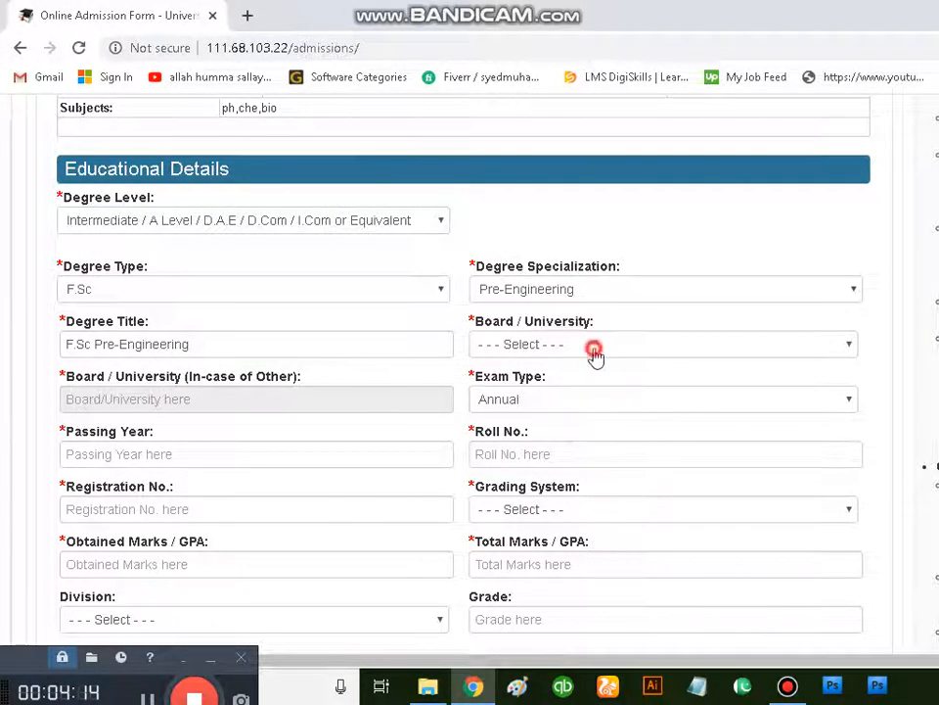
left_click(594, 350)
left_click(561, 138)
scroll(543, 358, "down", 1)
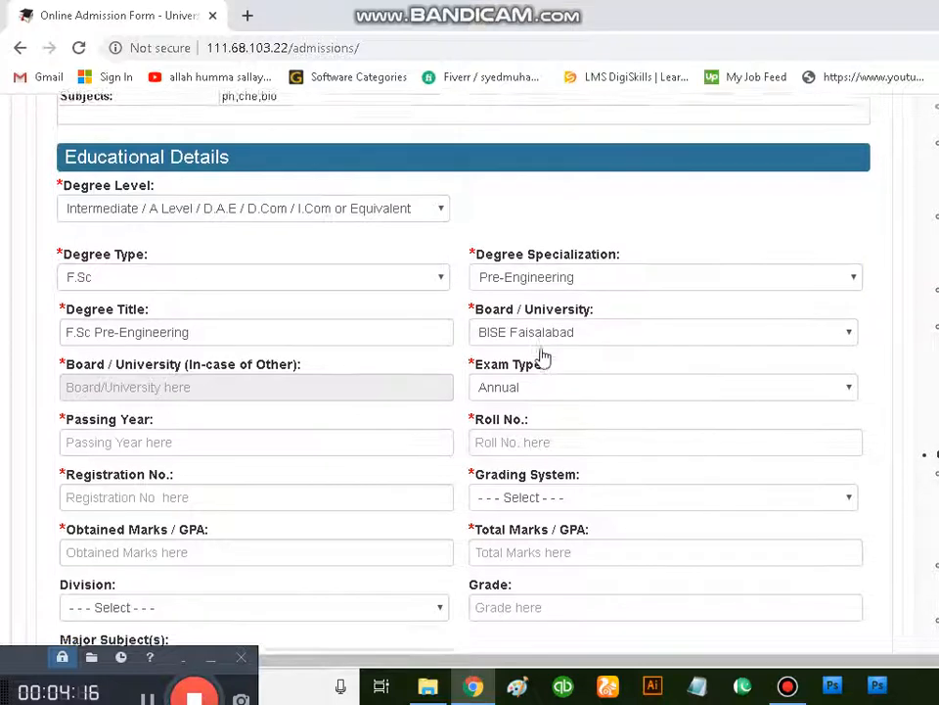
Step: Fill in the intermediate roll number and set the passing year to 2004
scroll(544, 358, "down", 1)
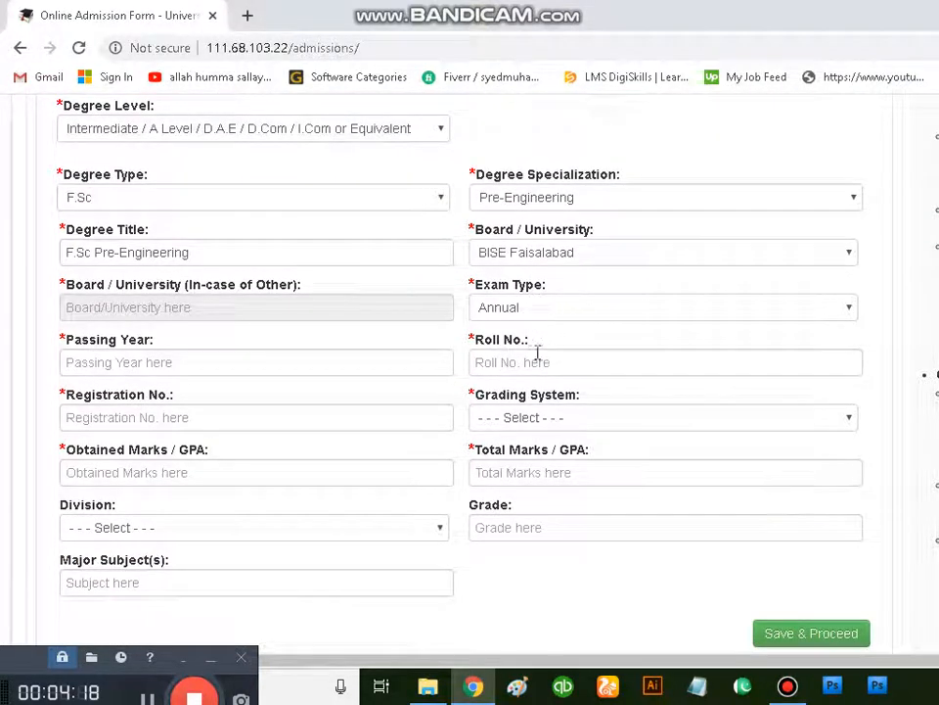
left_click(539, 358)
left_click(497, 400)
left_click(229, 367)
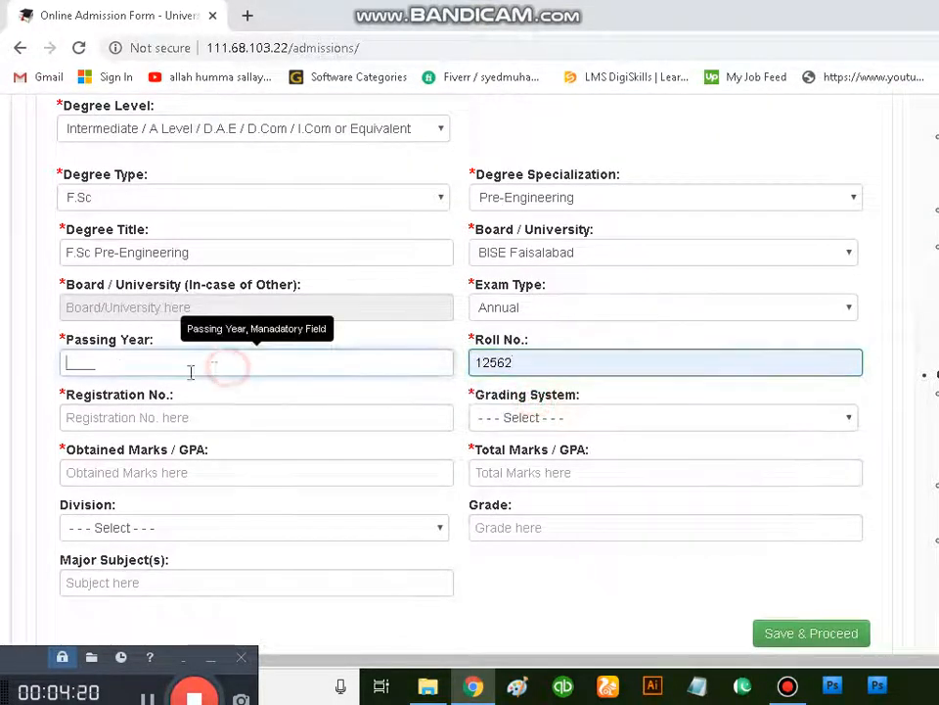
type("202")
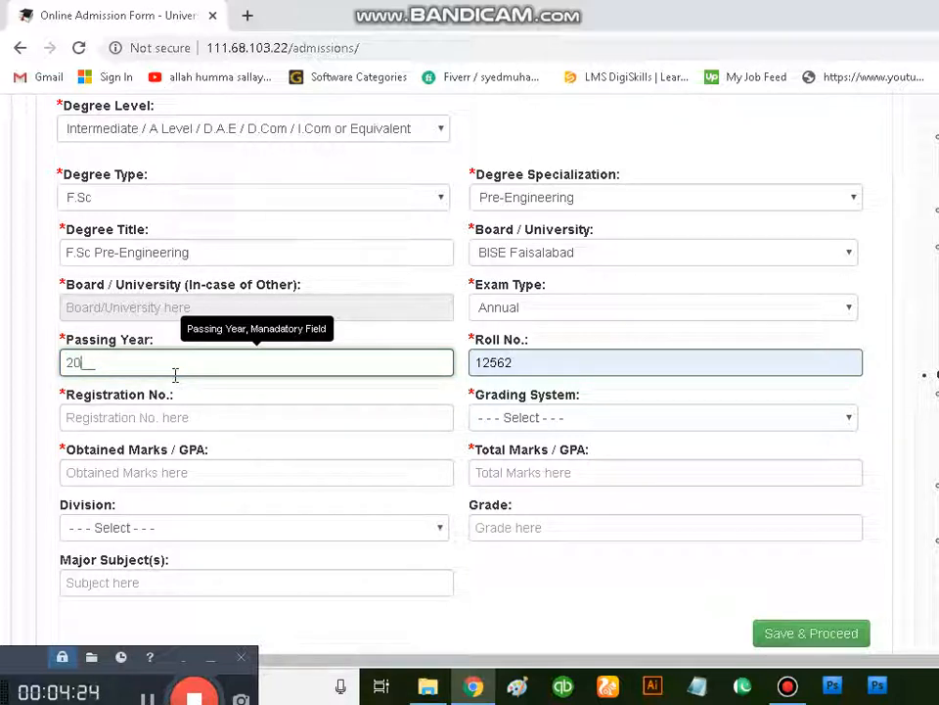
type("04")
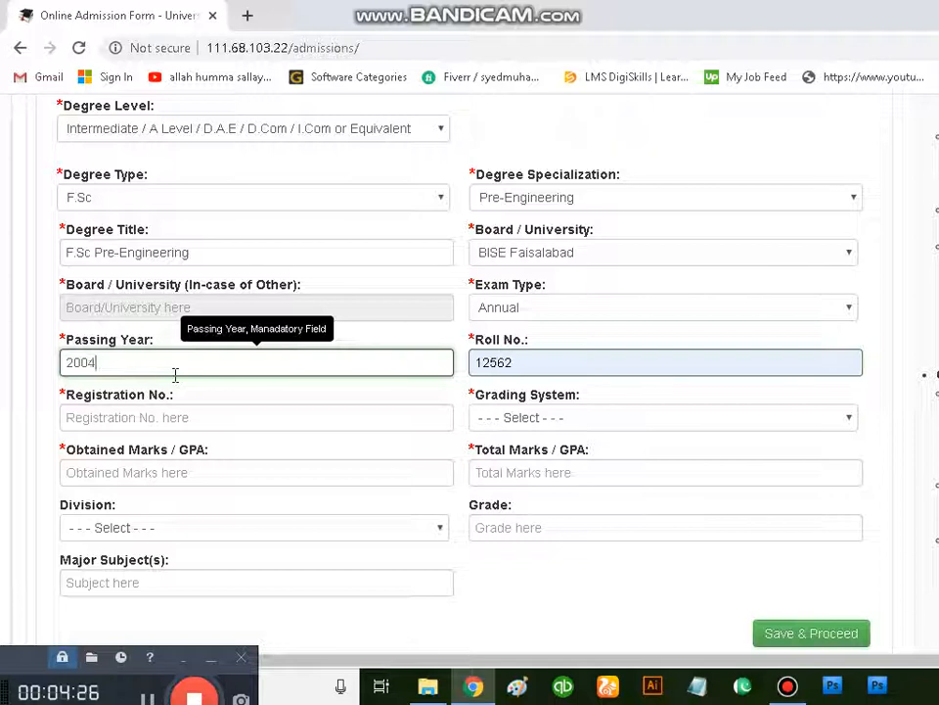
Step: Set the intermediate grading system to Marks, with 850 obtained marks out of 1150 total marks
left_click(534, 419)
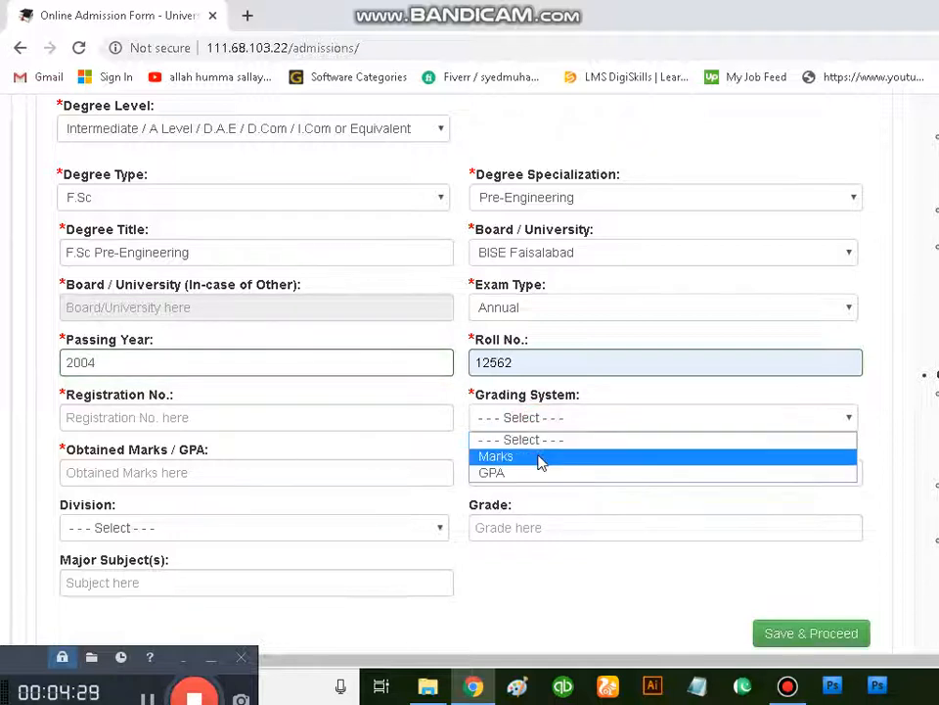
left_click(538, 458)
left_click(255, 474)
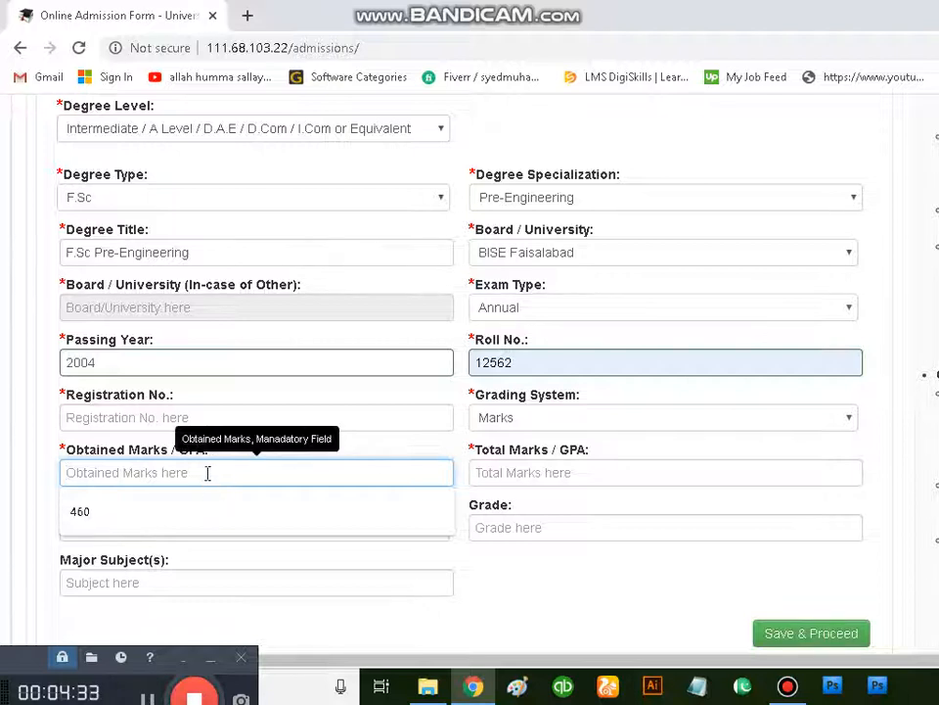
type("850")
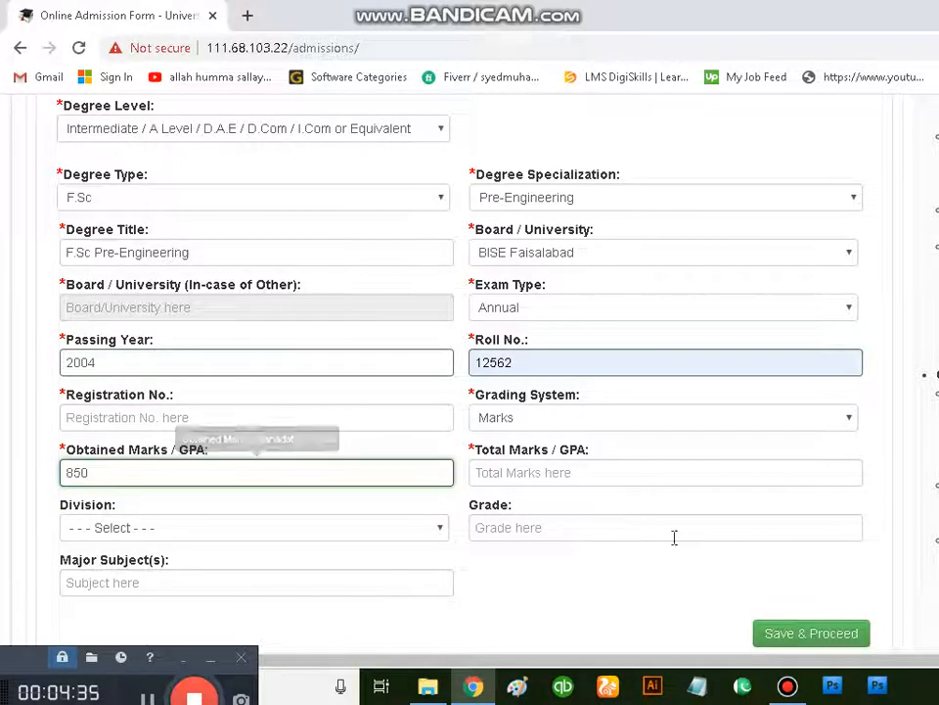
left_click(640, 473)
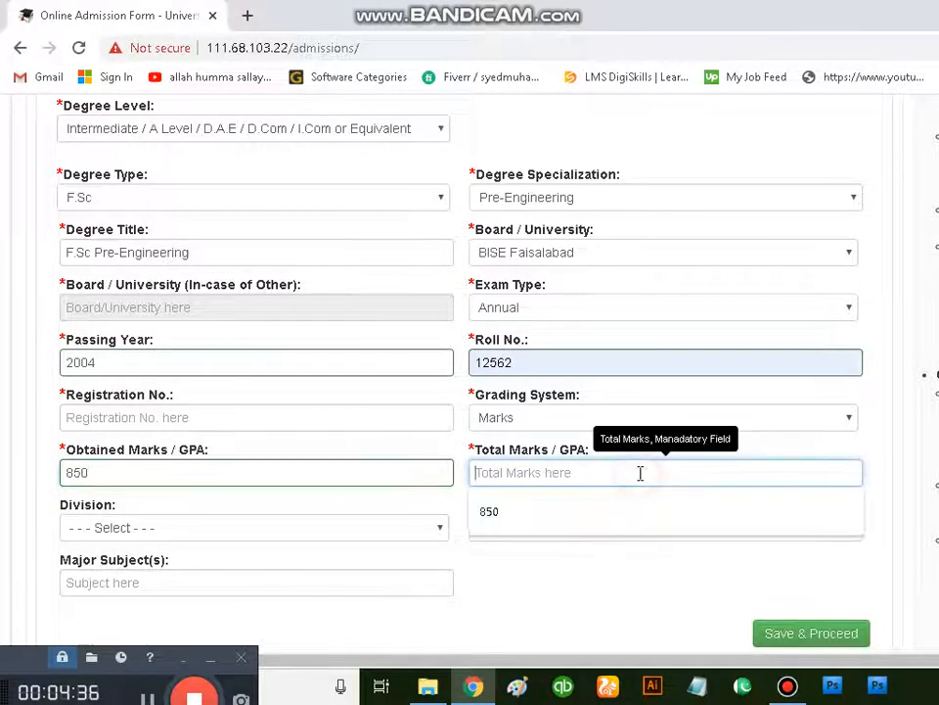
type("1150")
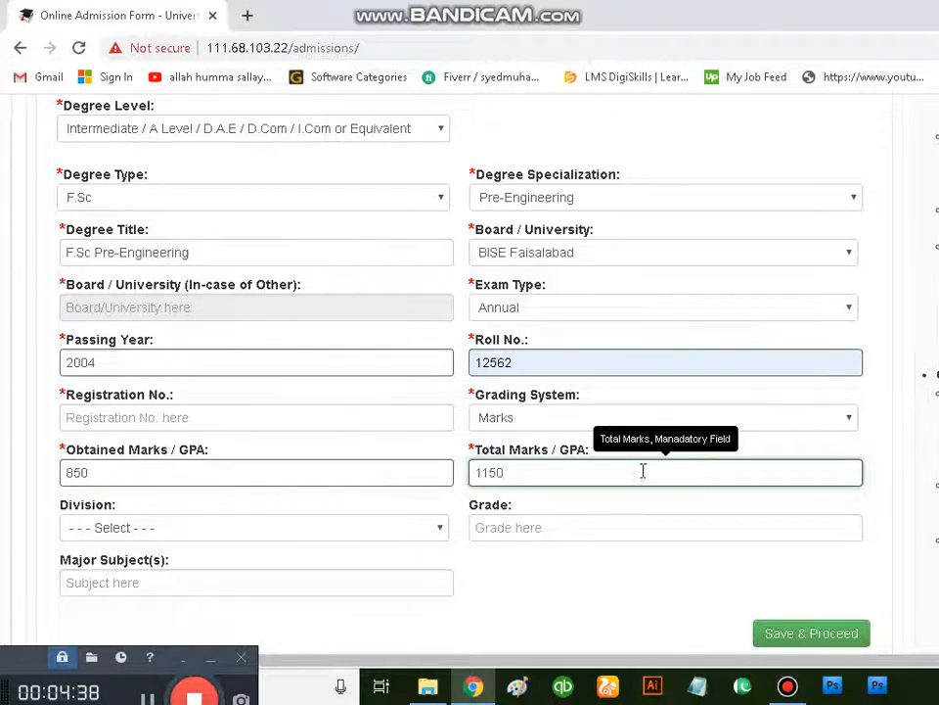
Step: Set the intermediate record's division to First, its grade to B and its major subjects to ph,che,bio
scroll(593, 456, "down", 2)
left_click(293, 341)
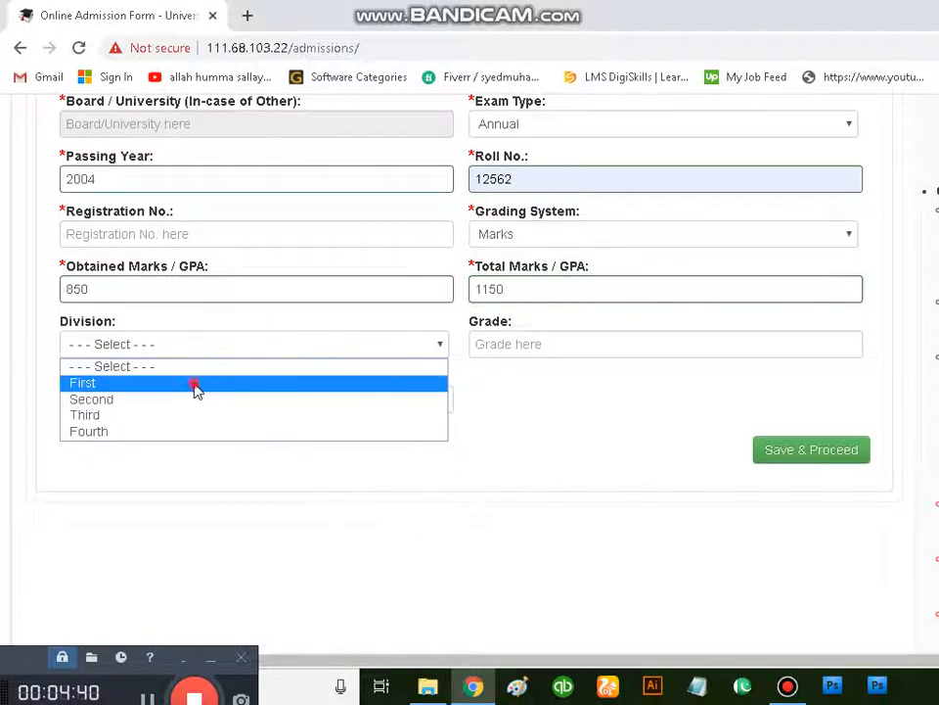
left_click(196, 385)
left_click(505, 350)
type("B")
left_click(506, 380)
left_click(277, 404)
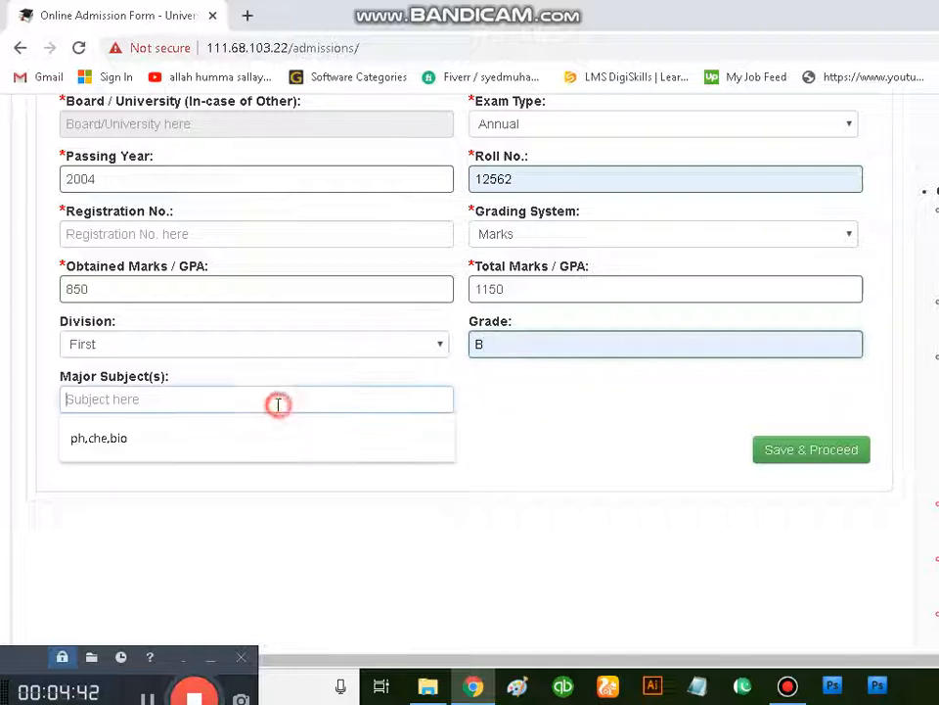
left_click(233, 438)
Step: Fill in the missing registration number of the intermediate record and save the record
left_click(787, 463)
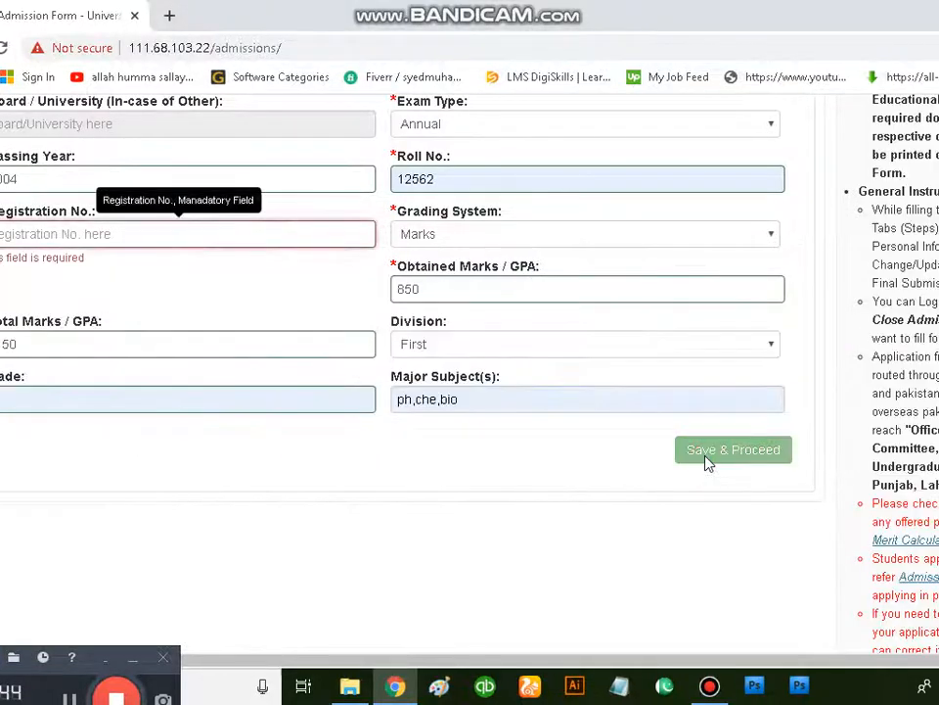
left_click(89, 233)
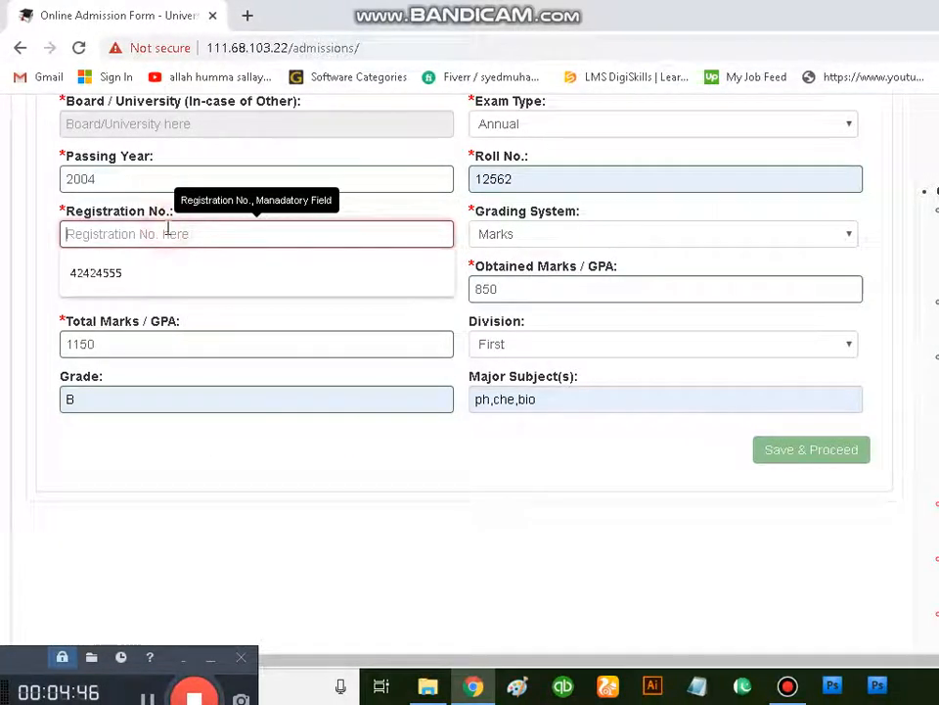
type("485656")
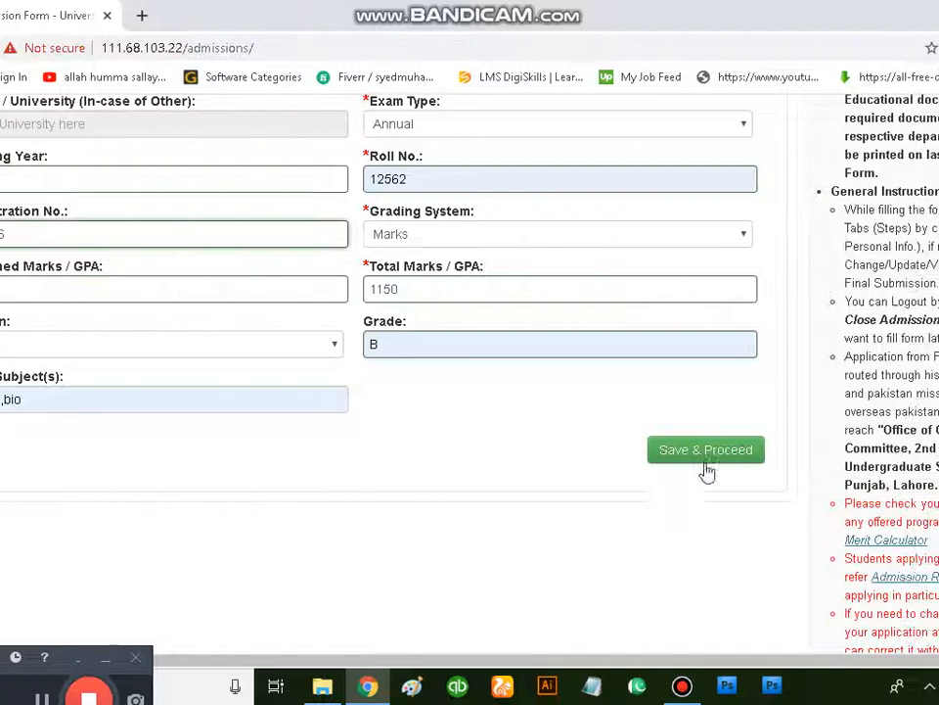
left_click(819, 449)
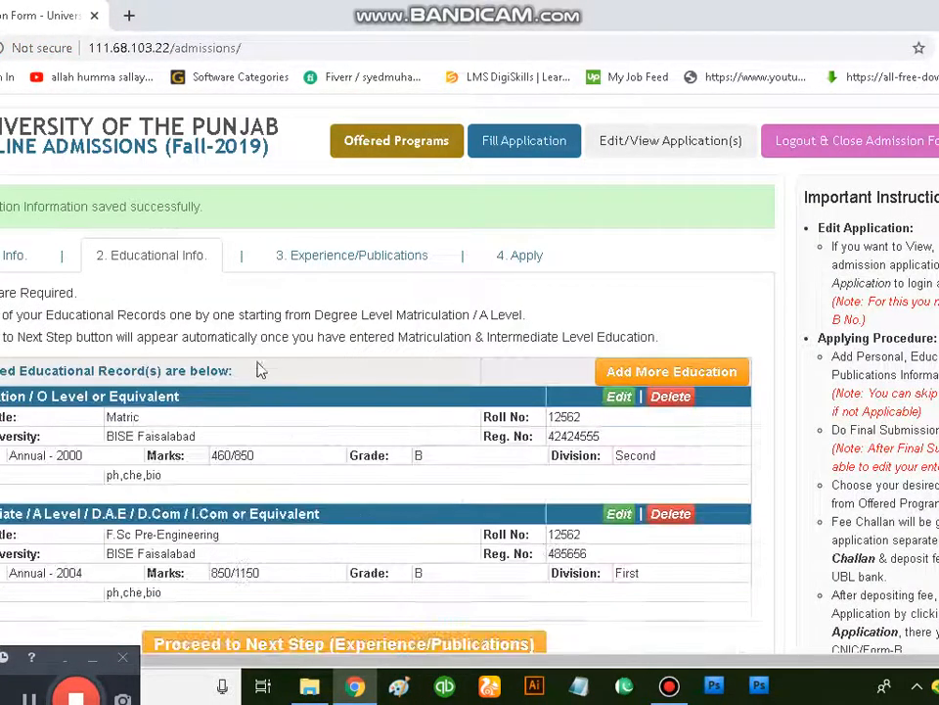
Step: Start a Bachelors 2-Years education record with degree title B.A and board/university AIOU Islamabad
scroll(260, 458, "down", 2)
scroll(260, 458, "up", 2)
scroll(260, 458, "down", 3)
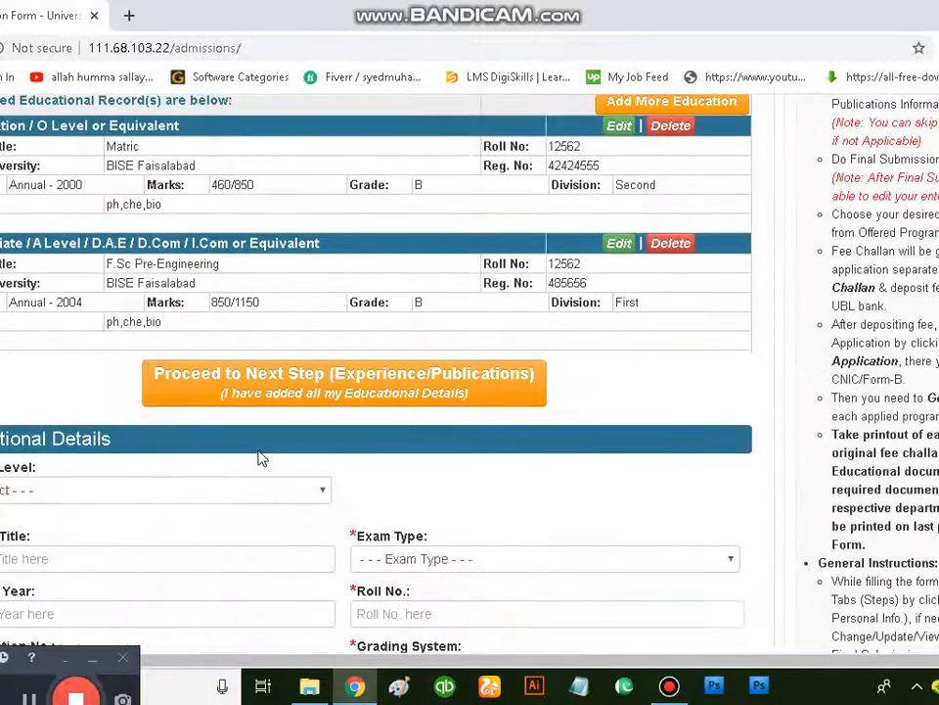
left_click(54, 485)
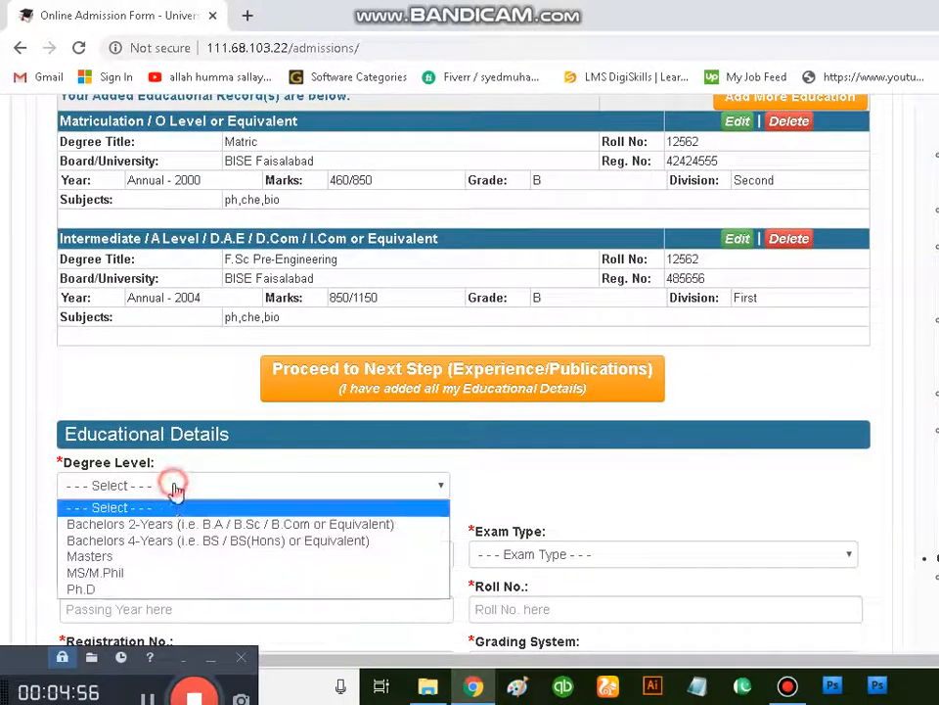
left_click(233, 530)
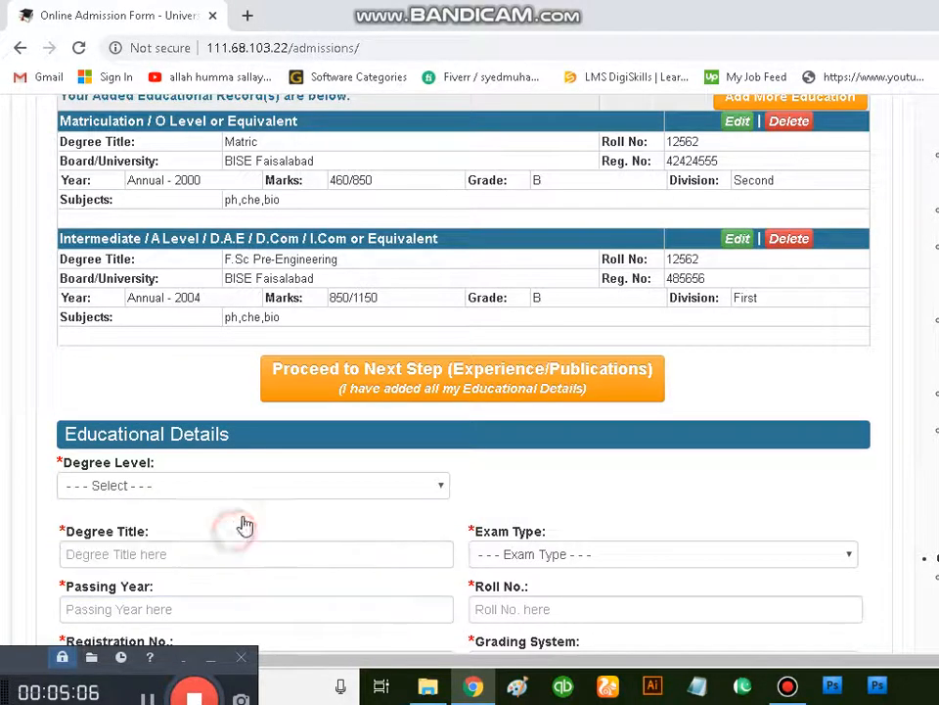
scroll(259, 469, "down", 3)
left_click(268, 278)
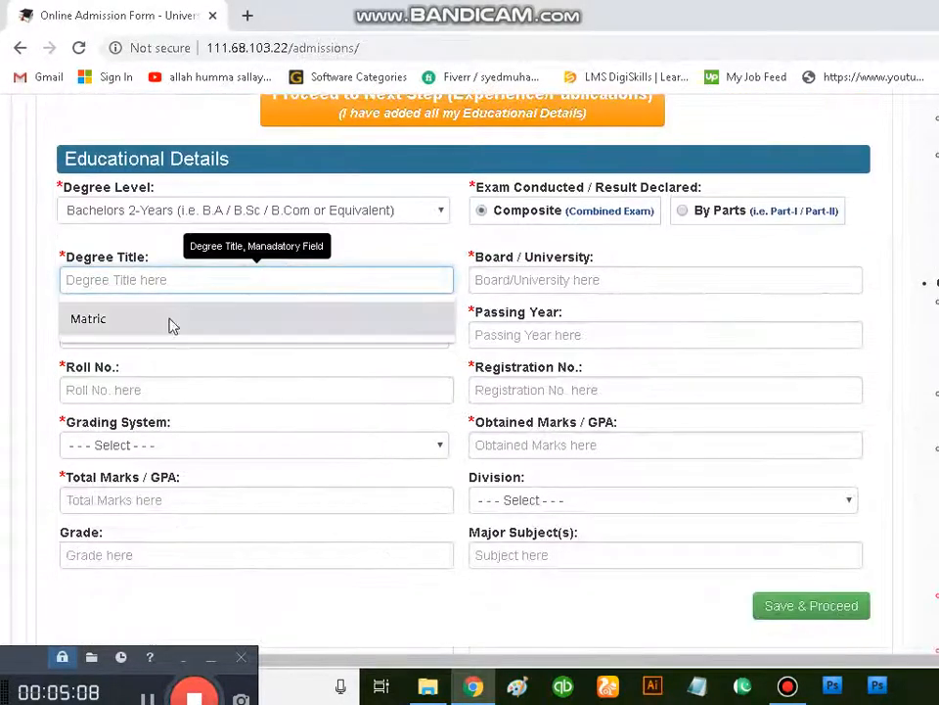
type("B.A")
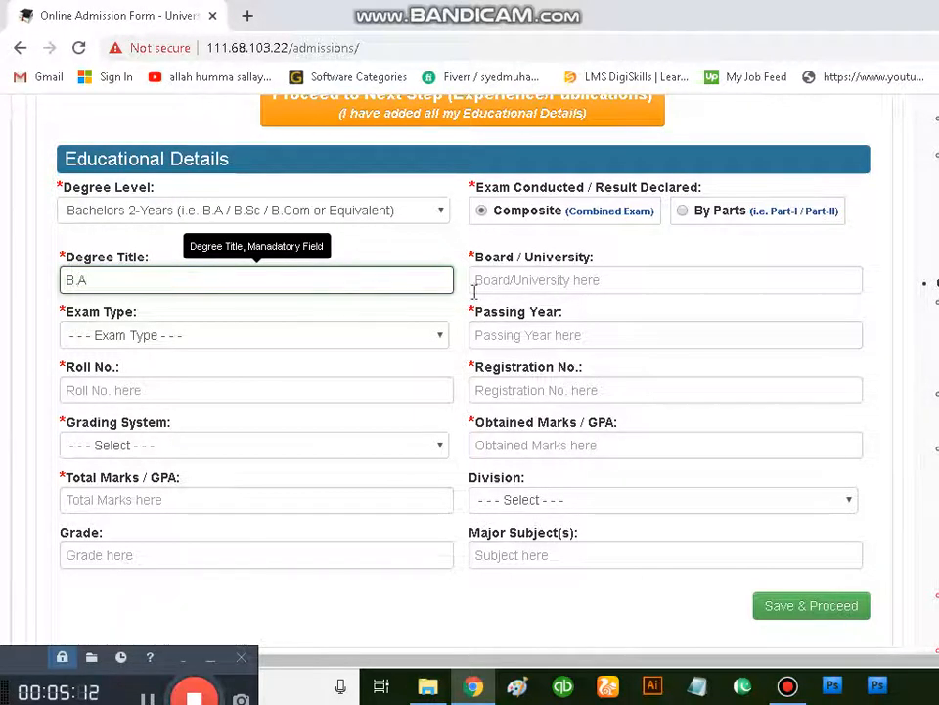
left_click(567, 286)
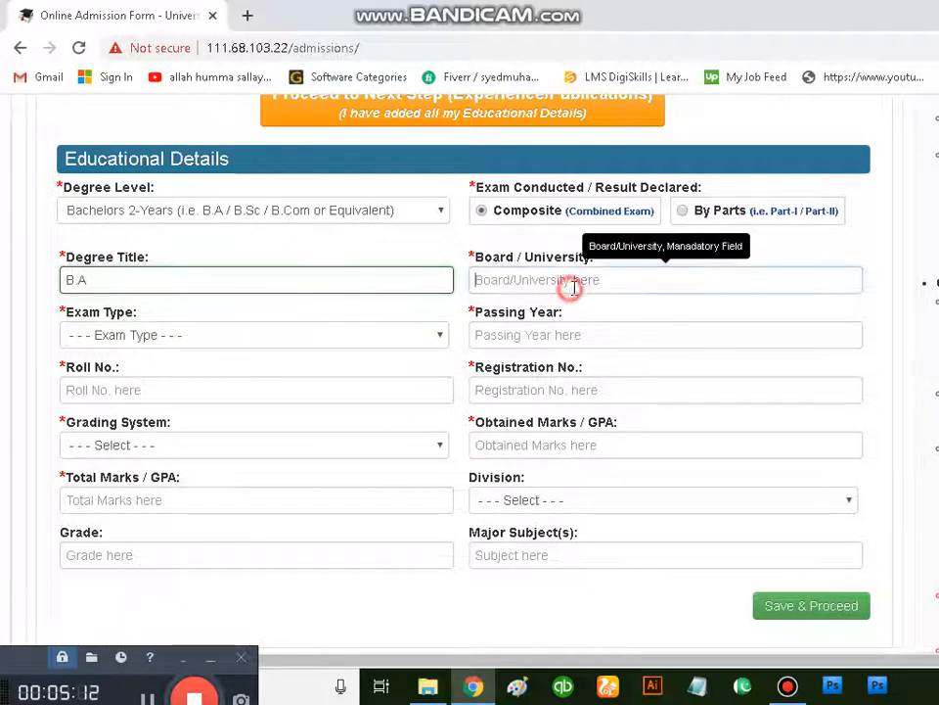
type("AIOU")
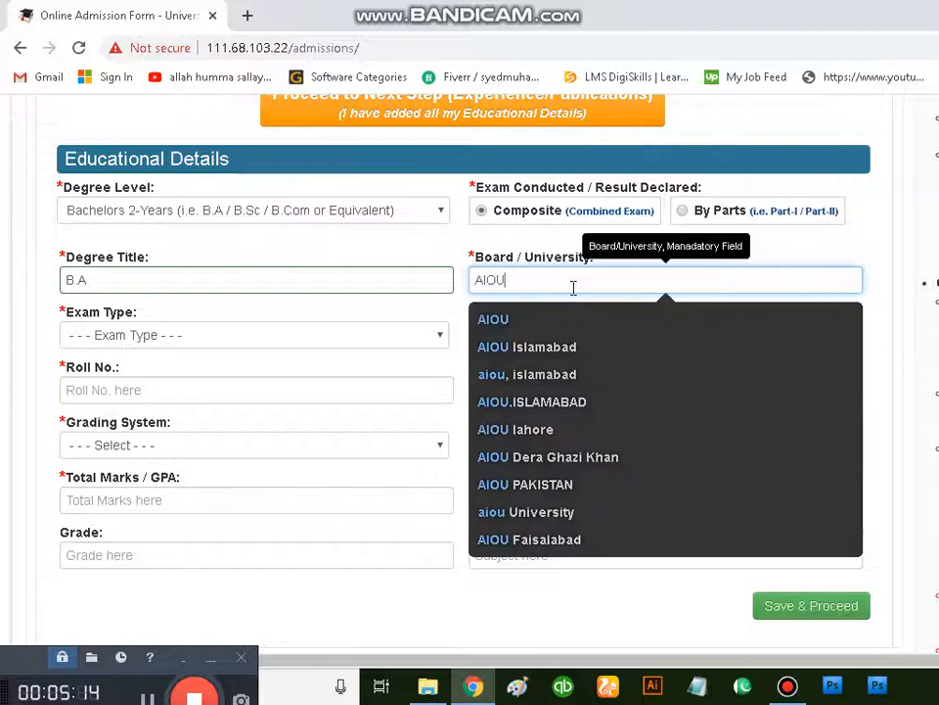
left_click(541, 346)
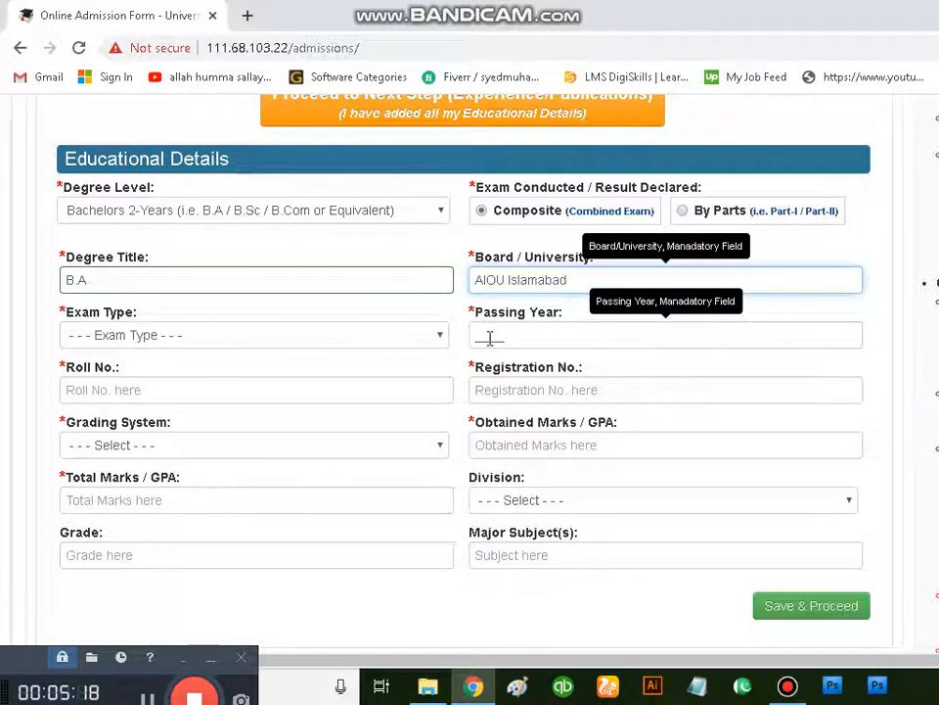
Step: Set the bachelor's exam type to Semester and its passing year to 2006
left_click(245, 337)
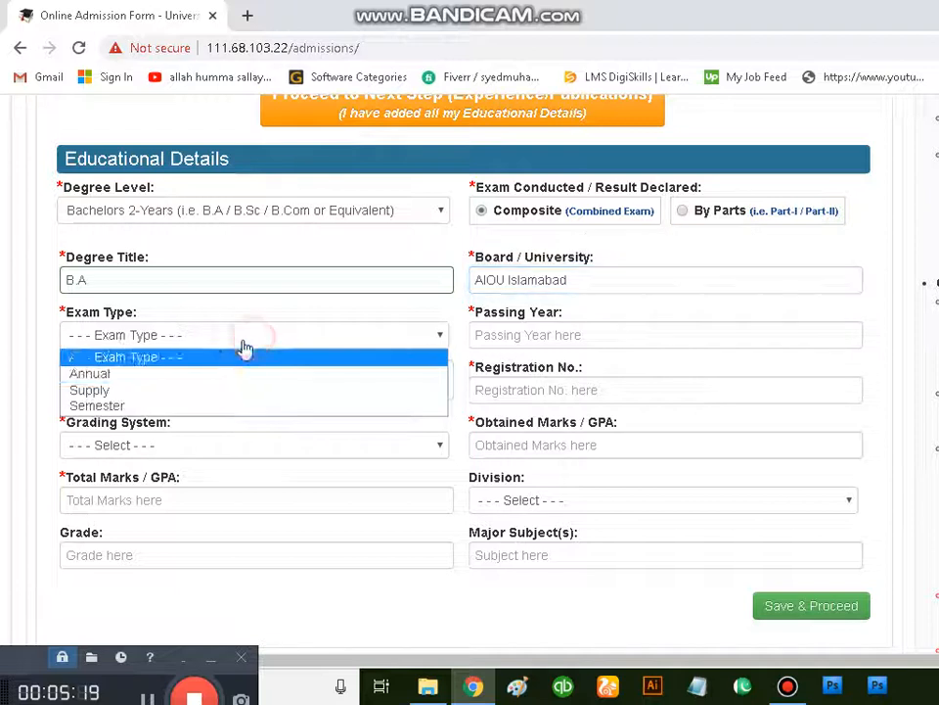
left_click(201, 406)
left_click(512, 335)
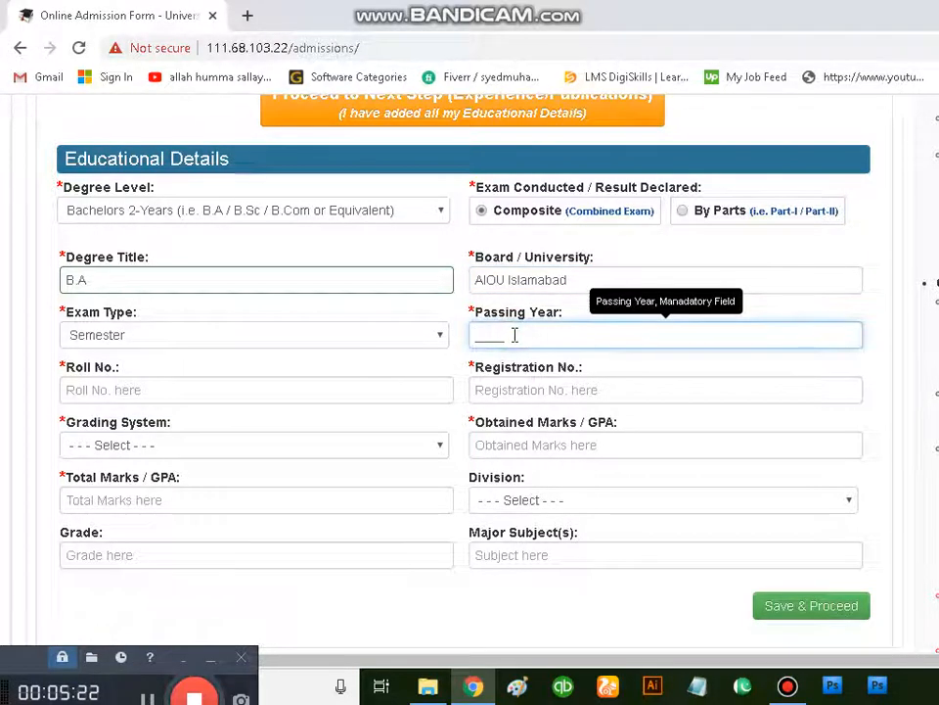
type("200")
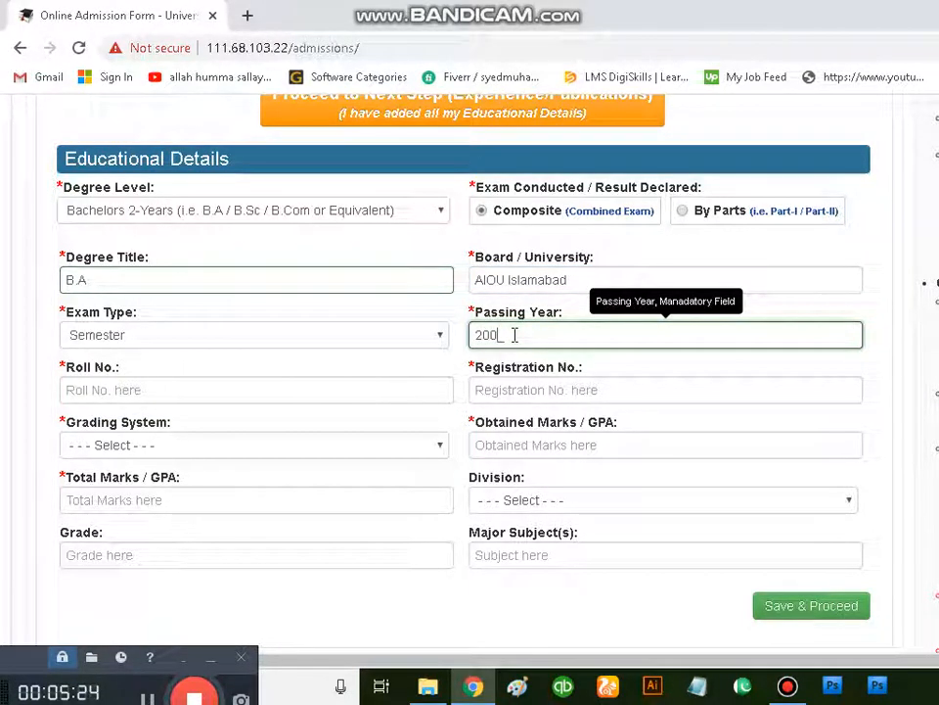
type("6")
Step: Fill in the roll number and registration number of the bachelor's record
left_click(290, 391)
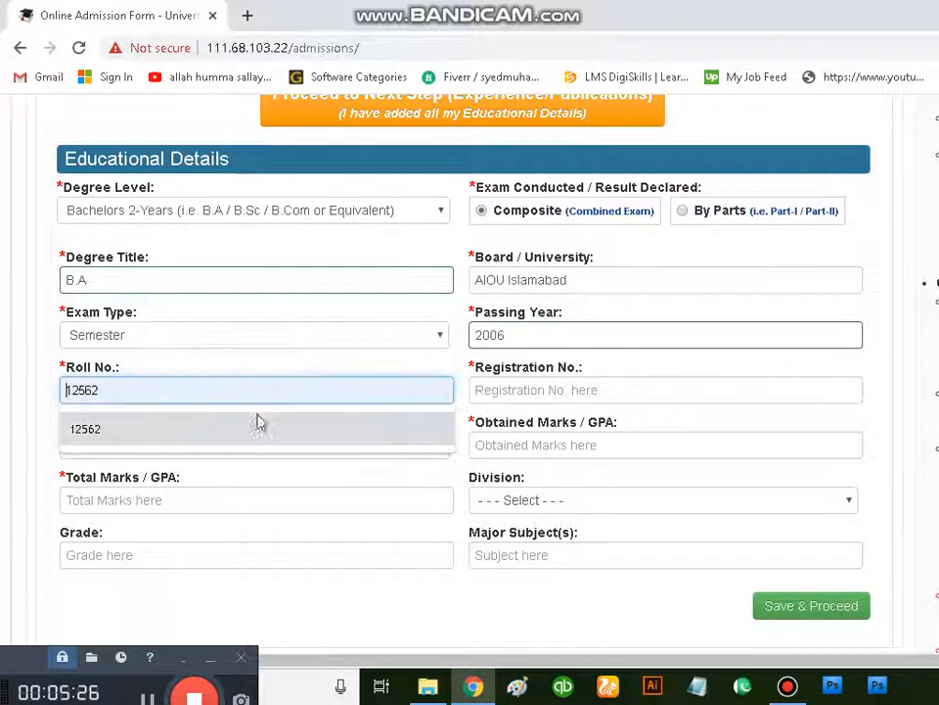
type("343")
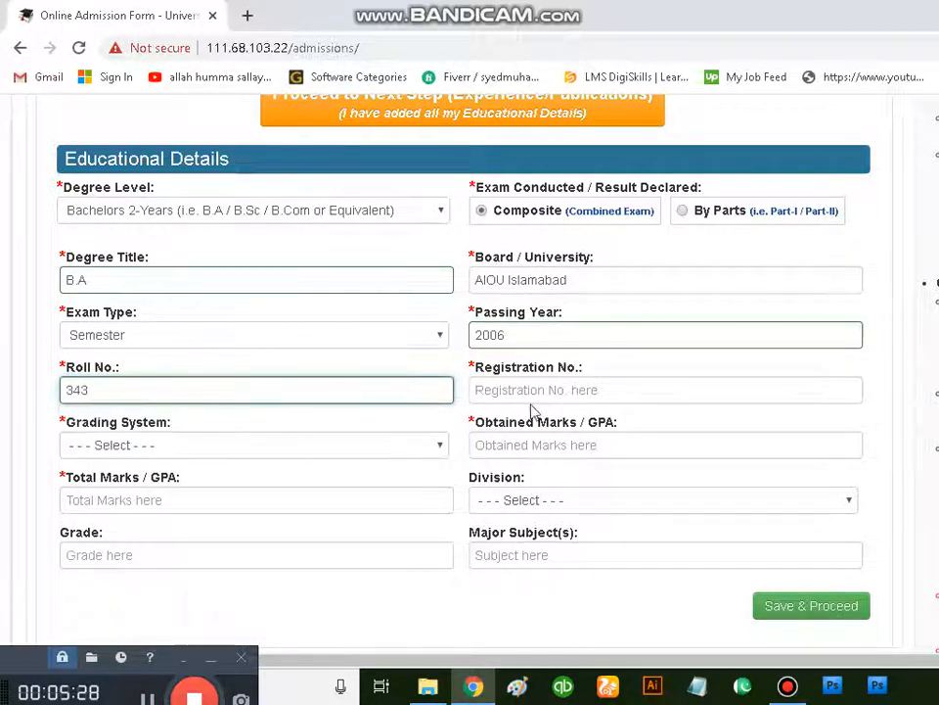
type("5")
left_click(541, 390)
type("t6")
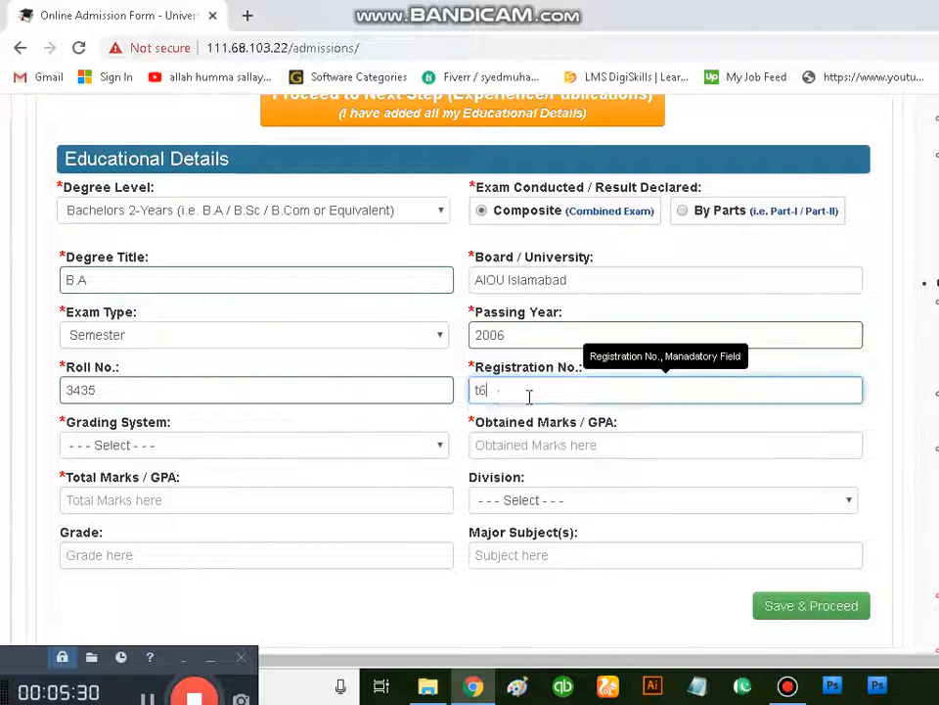
type("456456")
Step: Set the bachelor's grading system to Marks, with 1100 as obtained marks and 889 as total marks
left_click(159, 446)
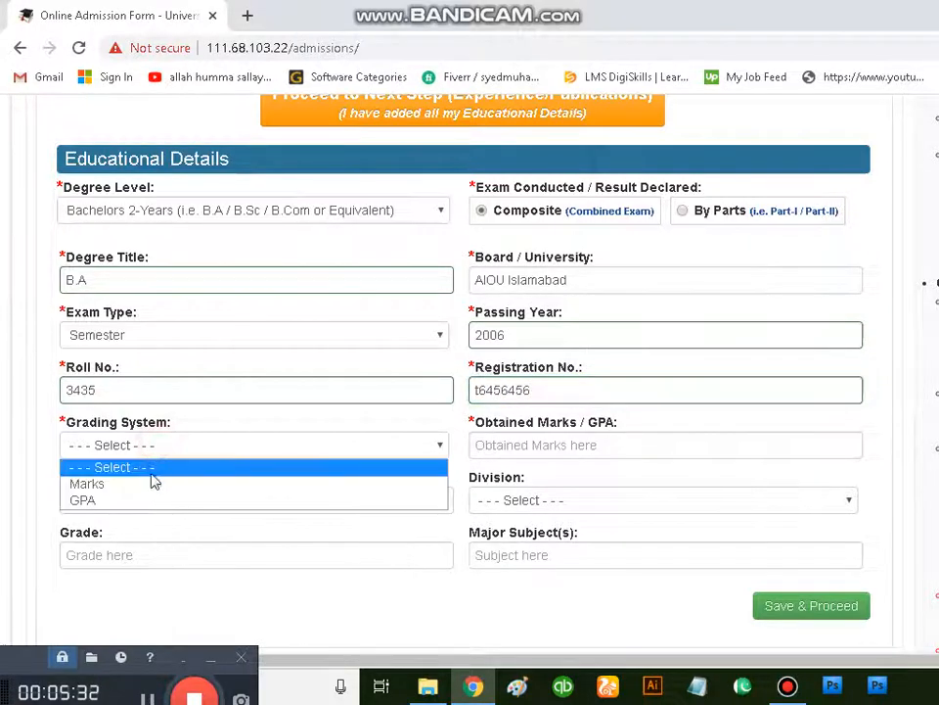
left_click(151, 484)
left_click(560, 446)
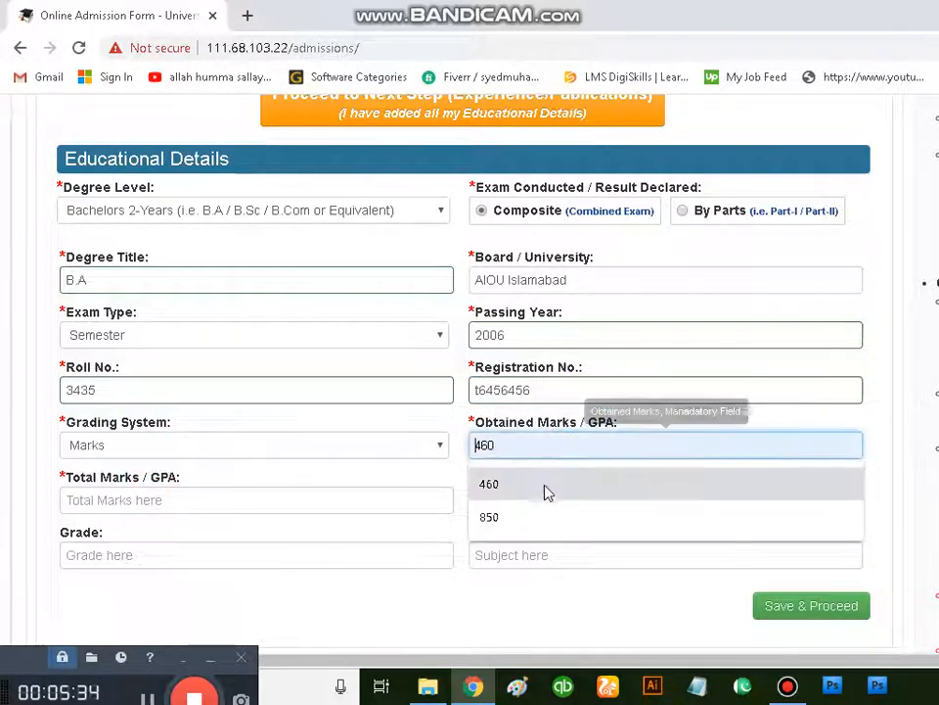
type("1100")
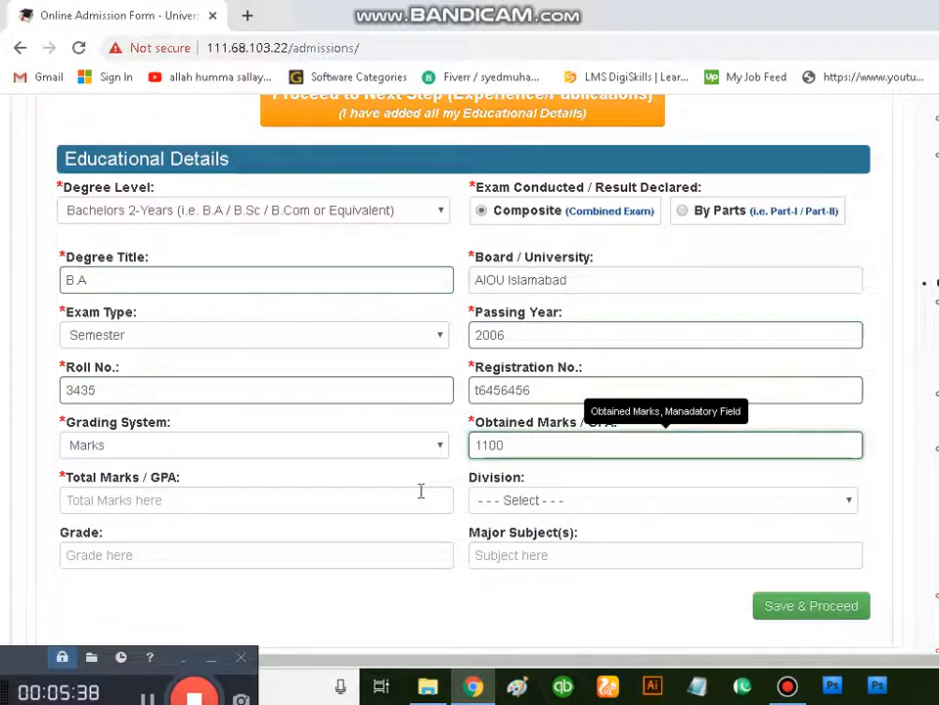
left_click(321, 505)
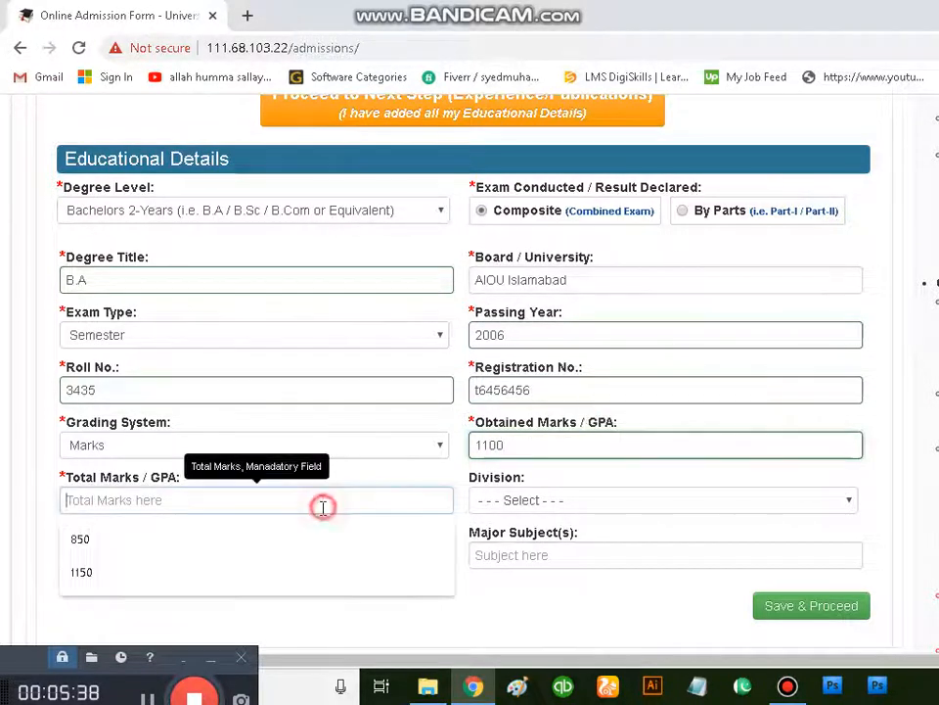
type("8")
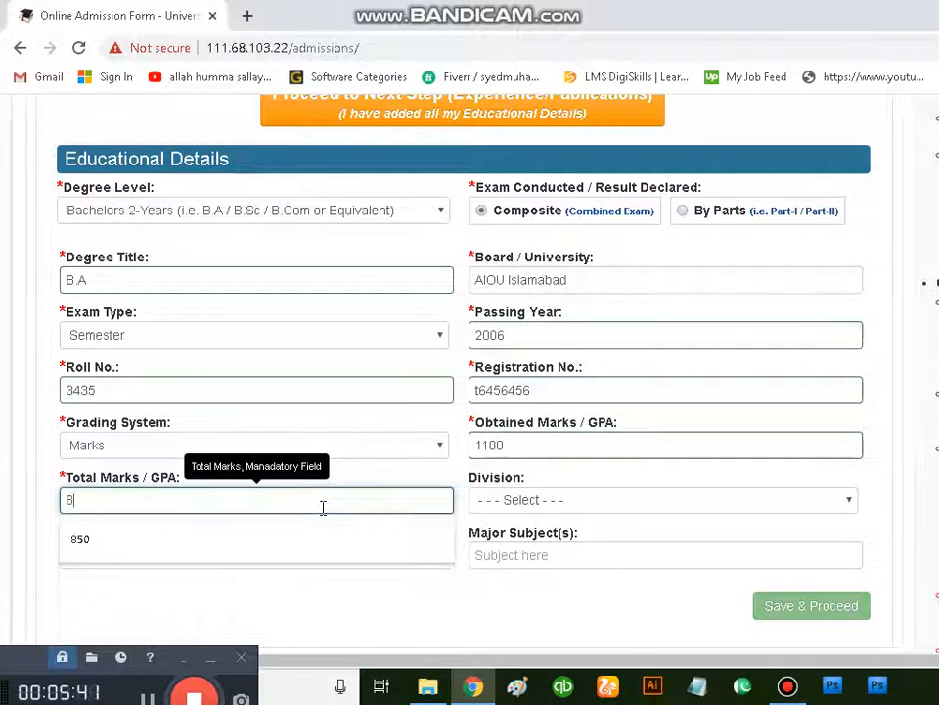
type("89")
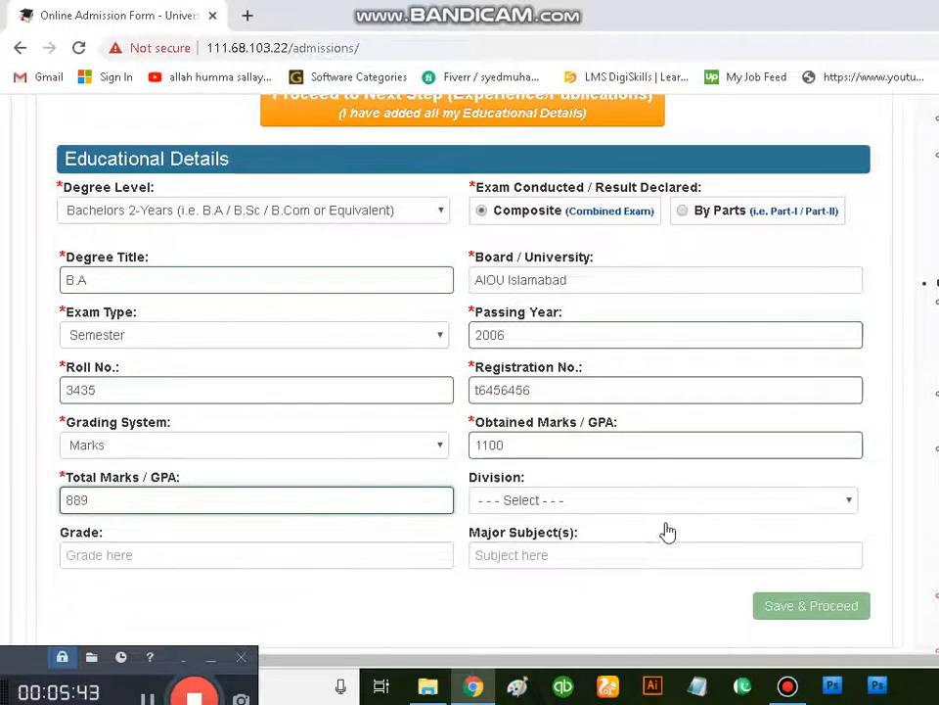
left_click(651, 497)
left_click(787, 151)
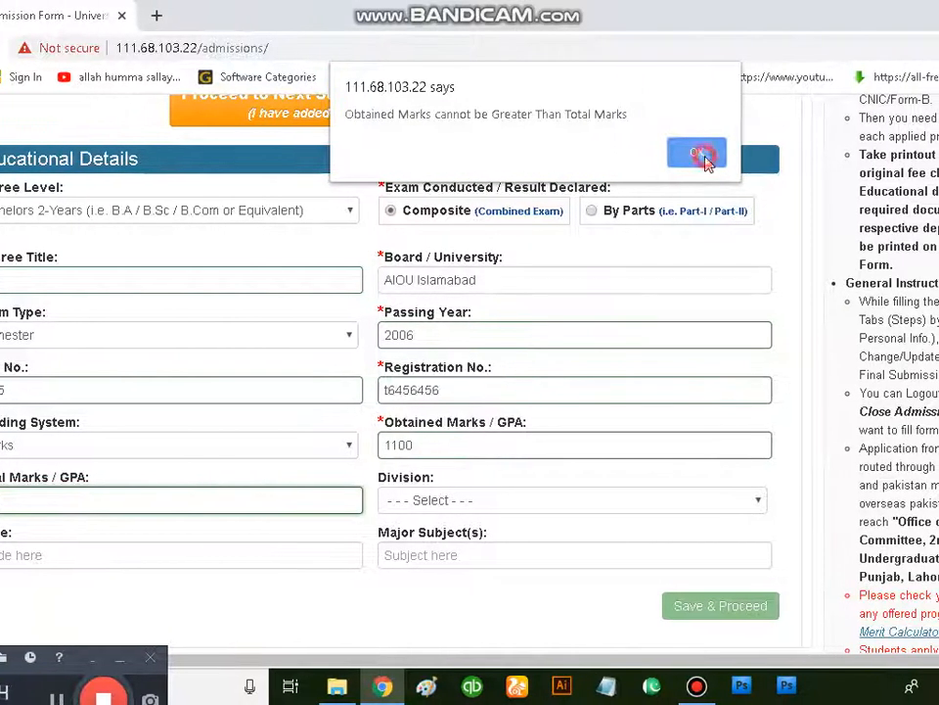
Step: Set the bachelor's division to First, its grade to B and its major subjects to "phy.mat, eng"
left_click(497, 516)
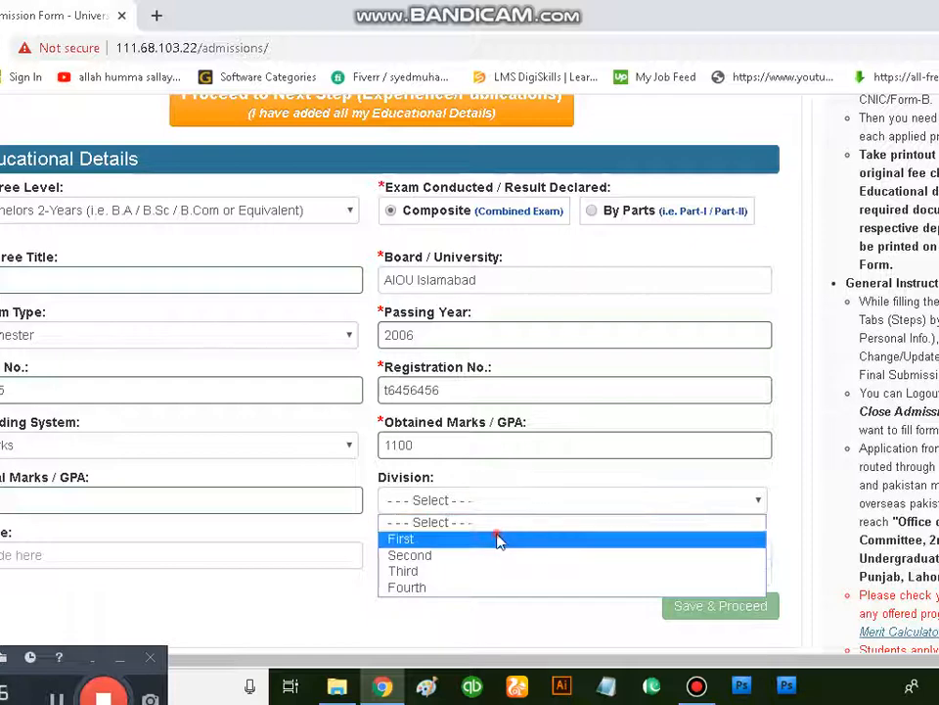
left_click(498, 539)
left_click(182, 558)
left_click(234, 593)
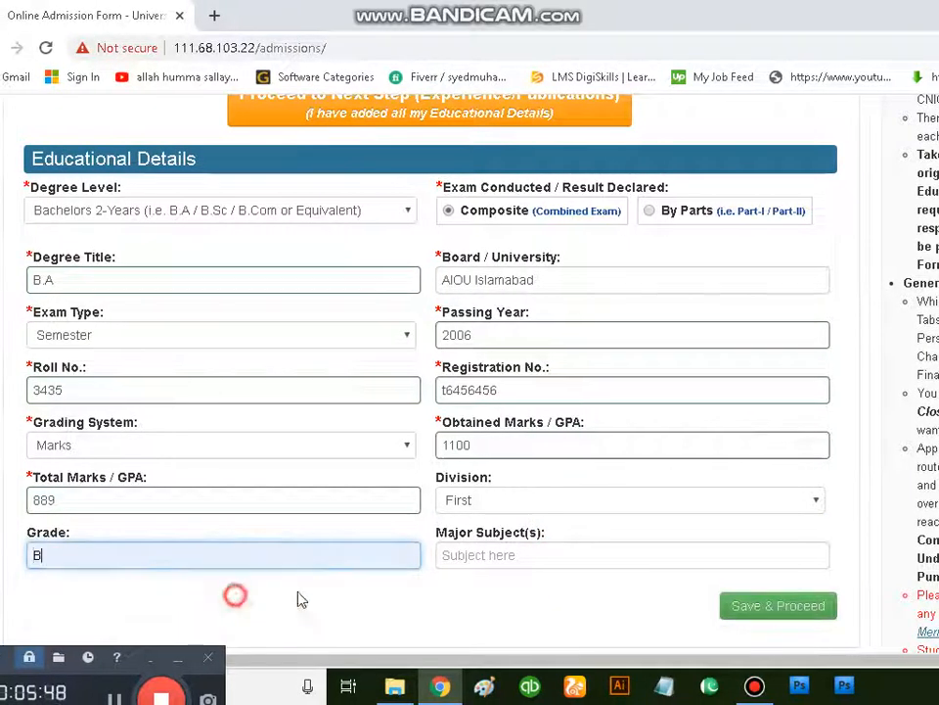
left_click(591, 555)
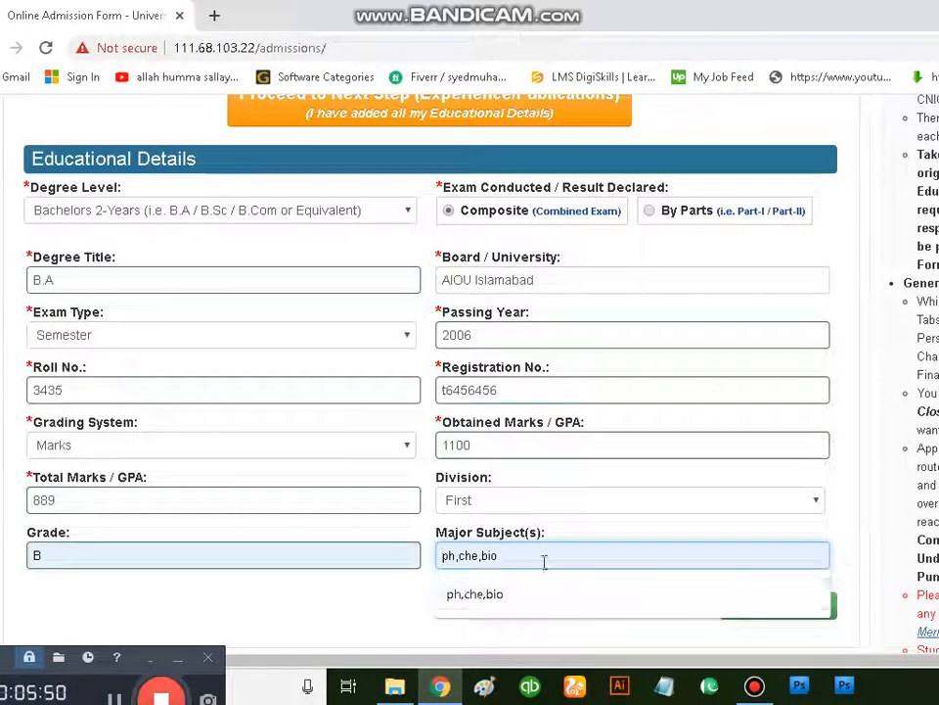
type("phy")
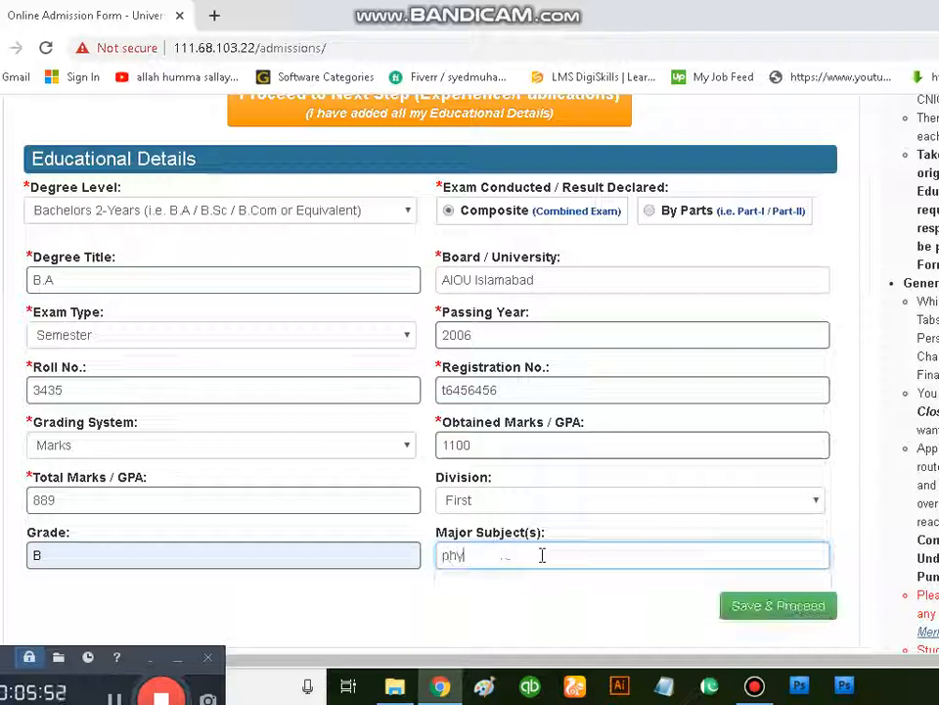
type(".mat, eng")
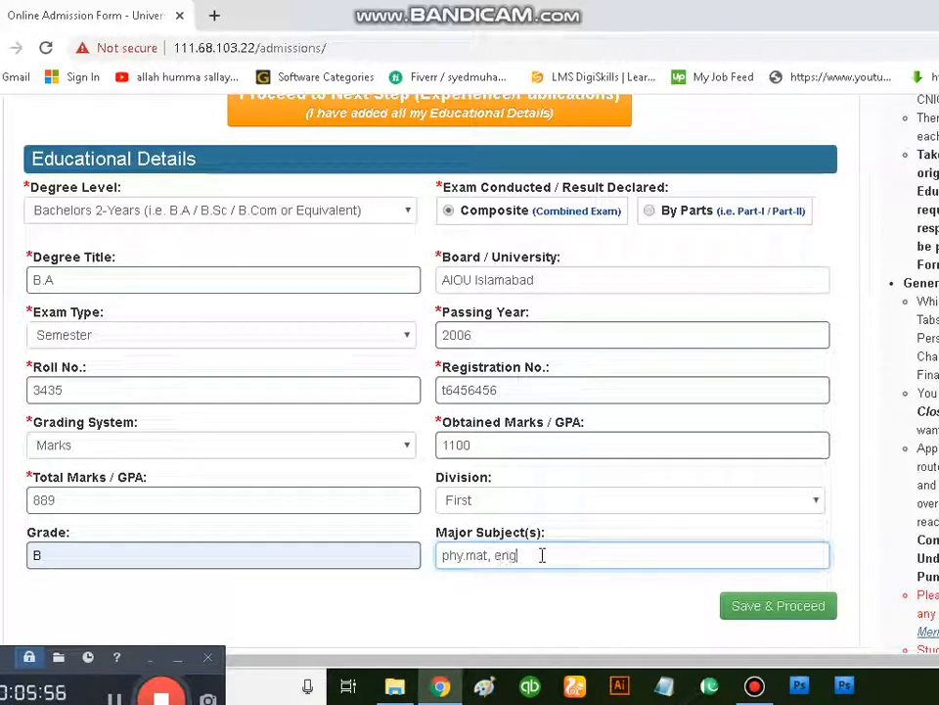
Step: Save the bachelor's record and review the list of added educational records
left_click(771, 613)
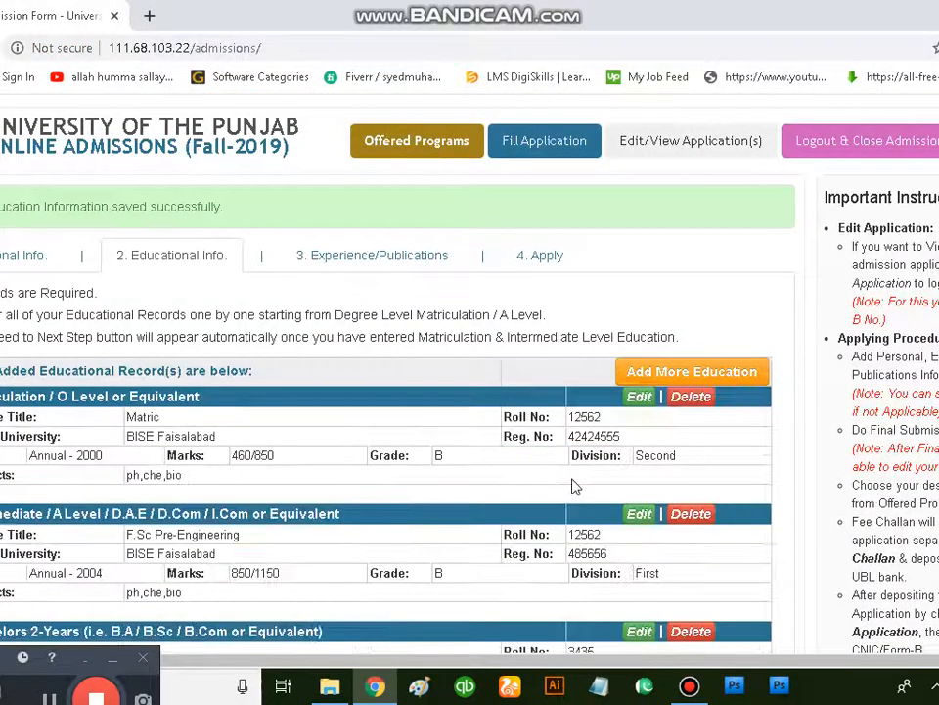
scroll(575, 486, "down", 2)
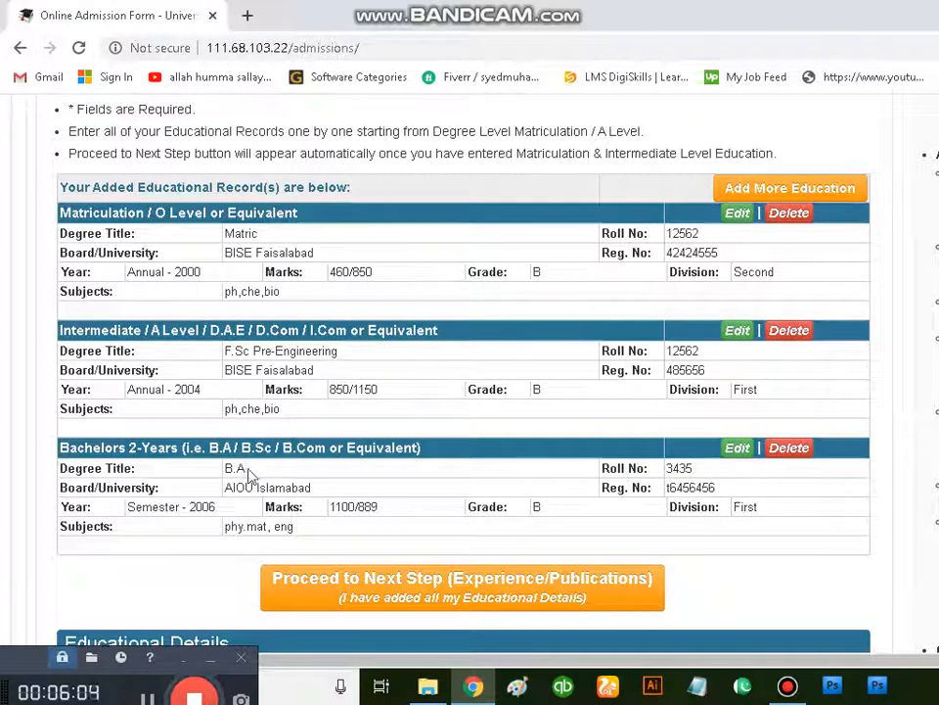
scroll(253, 474, "up", 2)
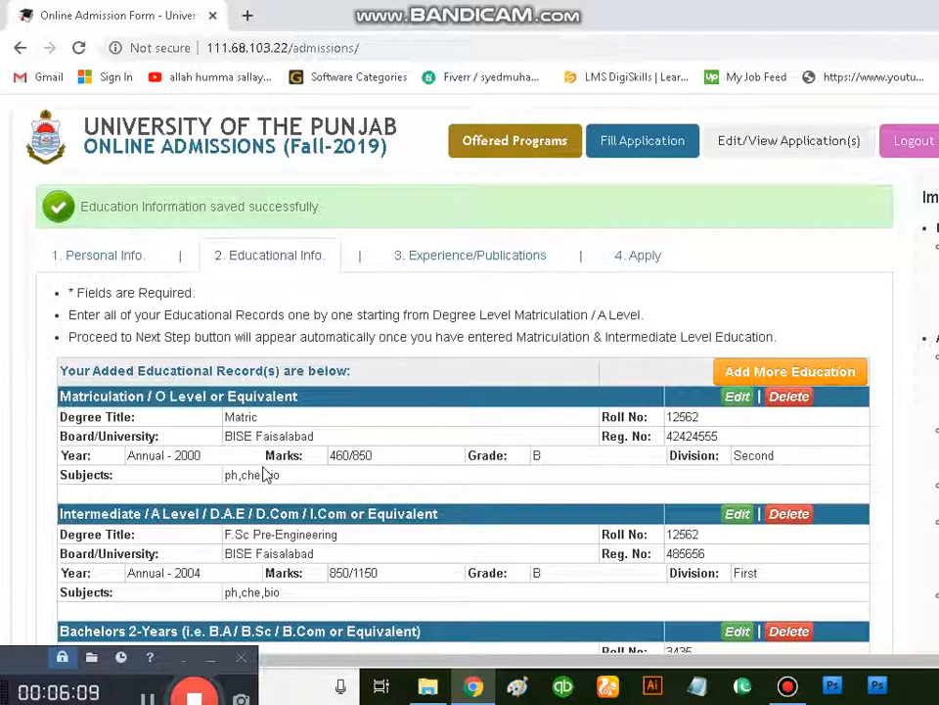
Step: Review the added educational records and try to save the blank Educational Details form
left_click(470, 264)
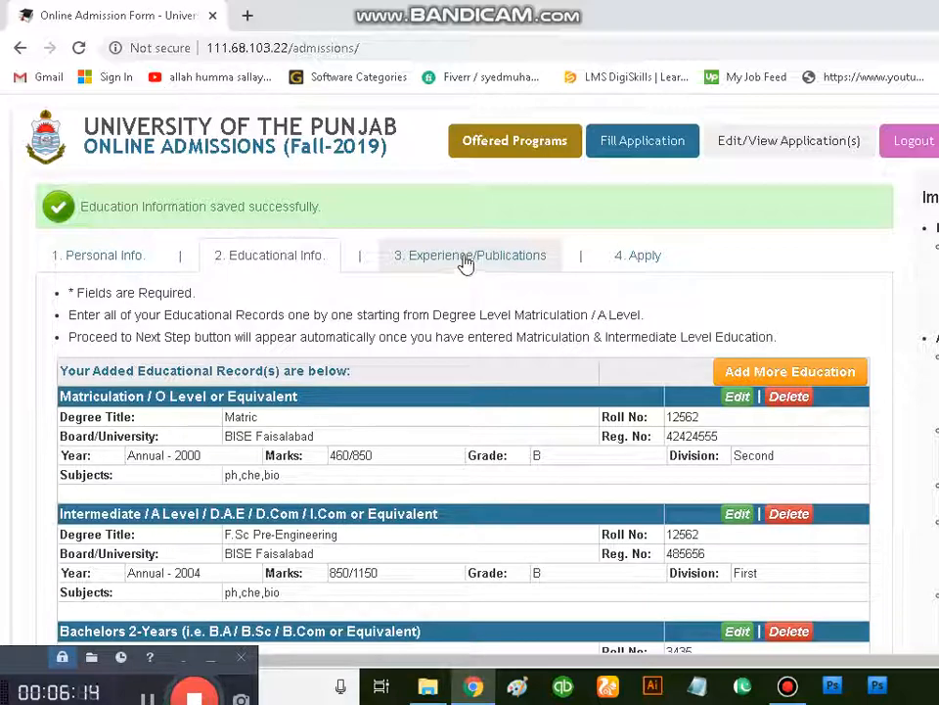
scroll(466, 263, "down", 10)
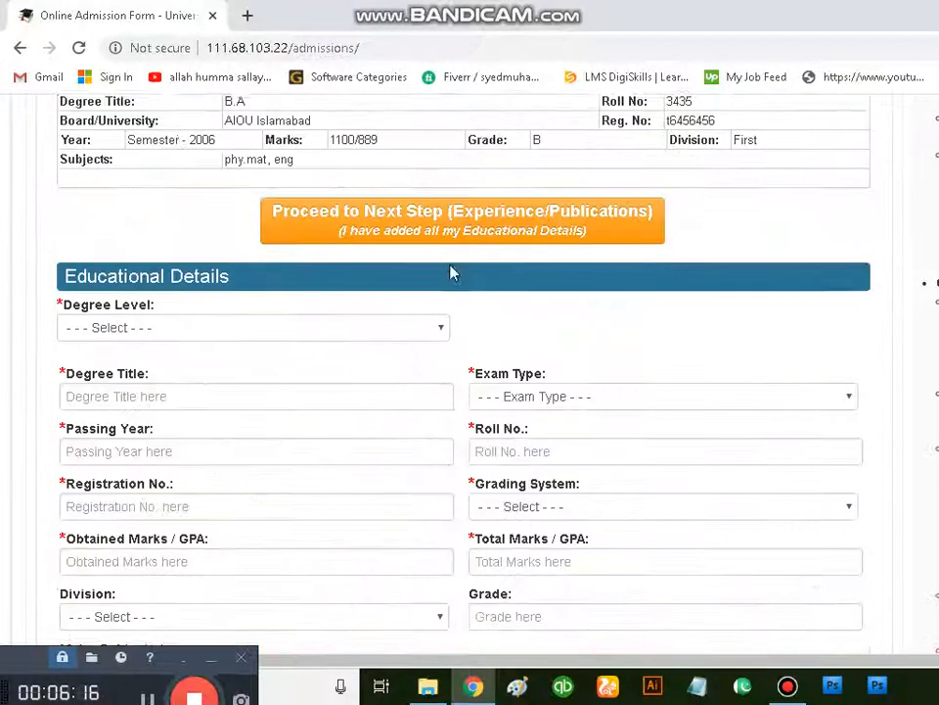
scroll(458, 291, "up", 4)
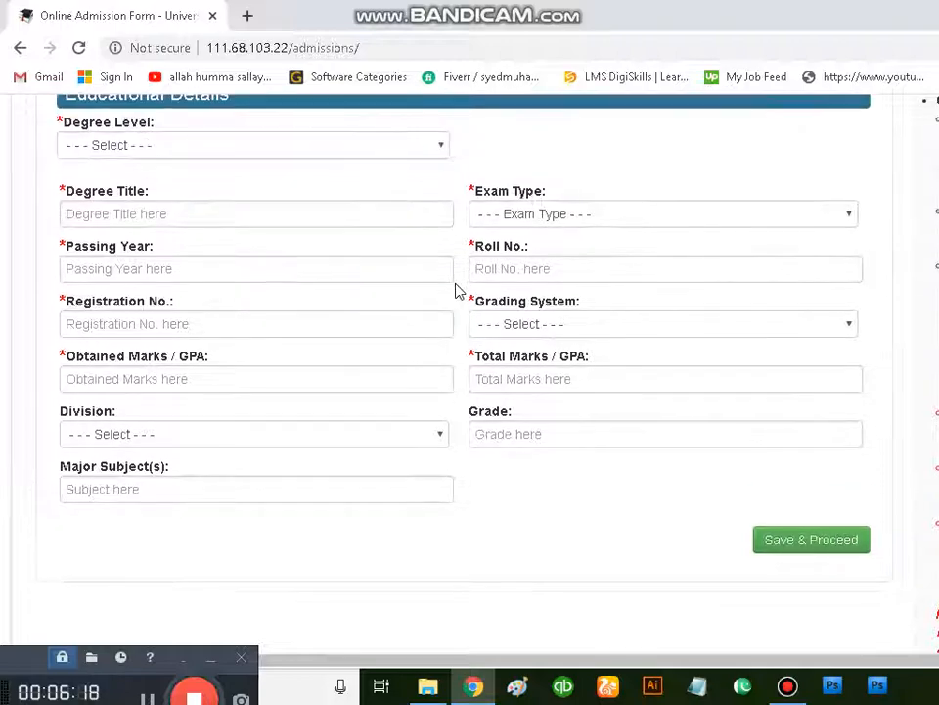
scroll(470, 290, "up", 2)
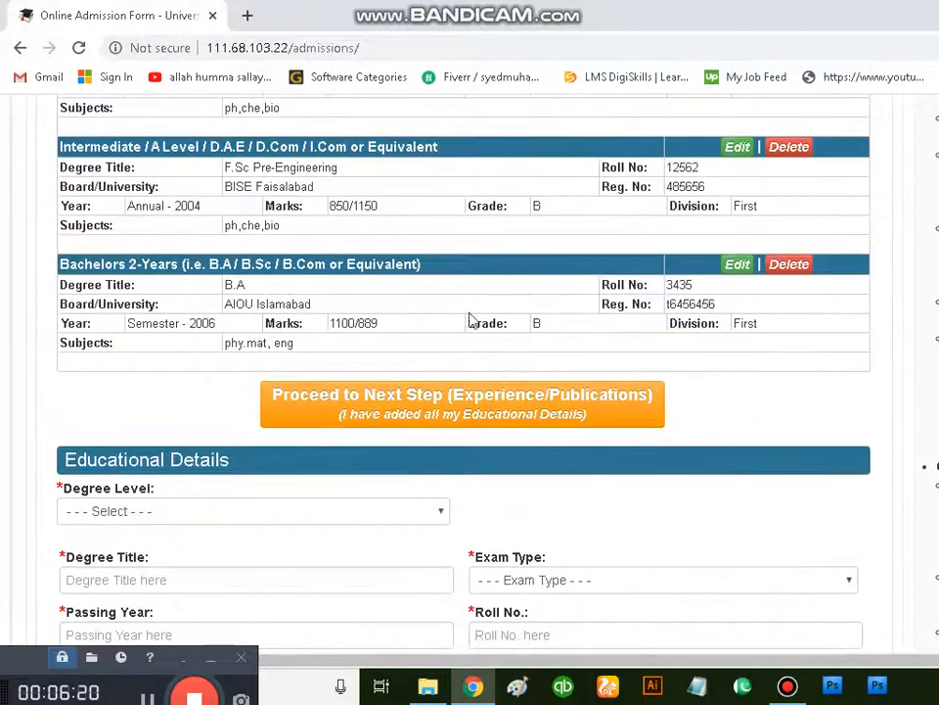
scroll(460, 429, "down", 2)
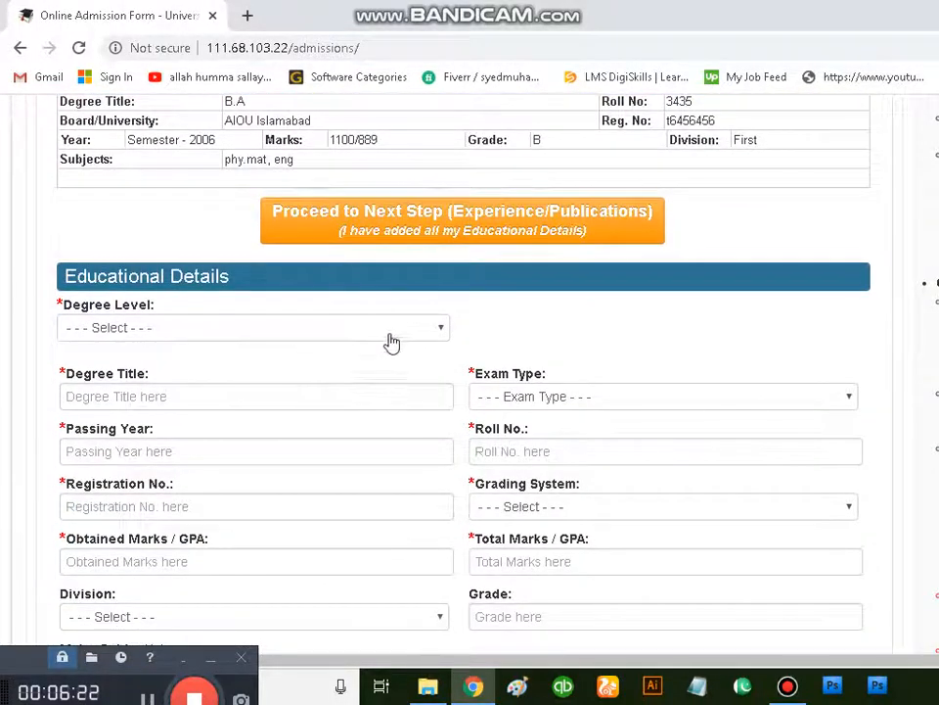
scroll(428, 333, "down", 5)
left_click(809, 272)
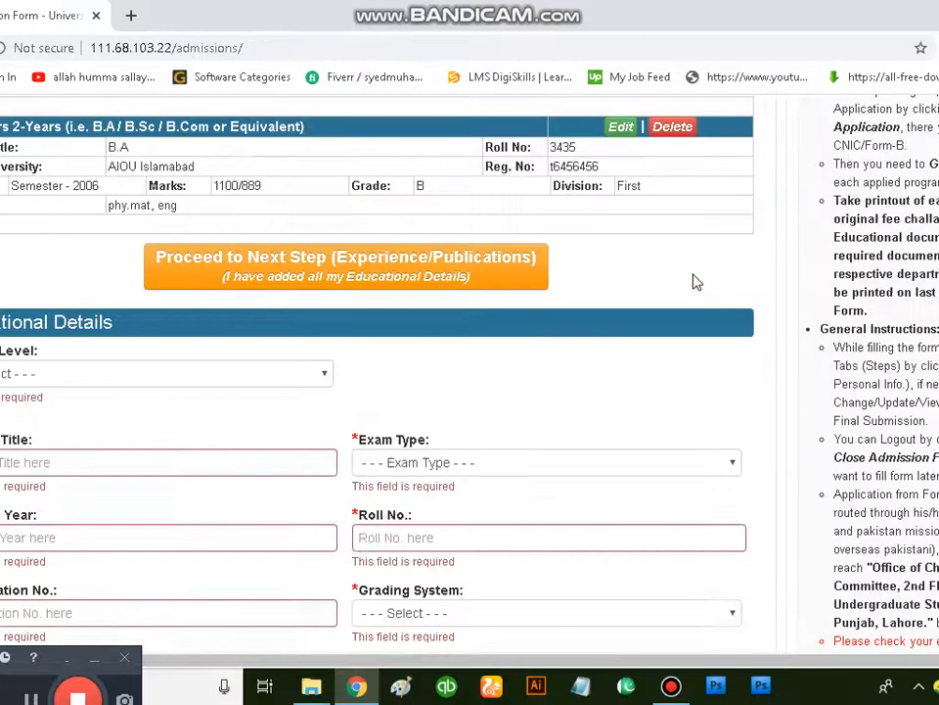
Step: Start another educational record with Masters as the degree level and "master" as the degree title
left_click(163, 373)
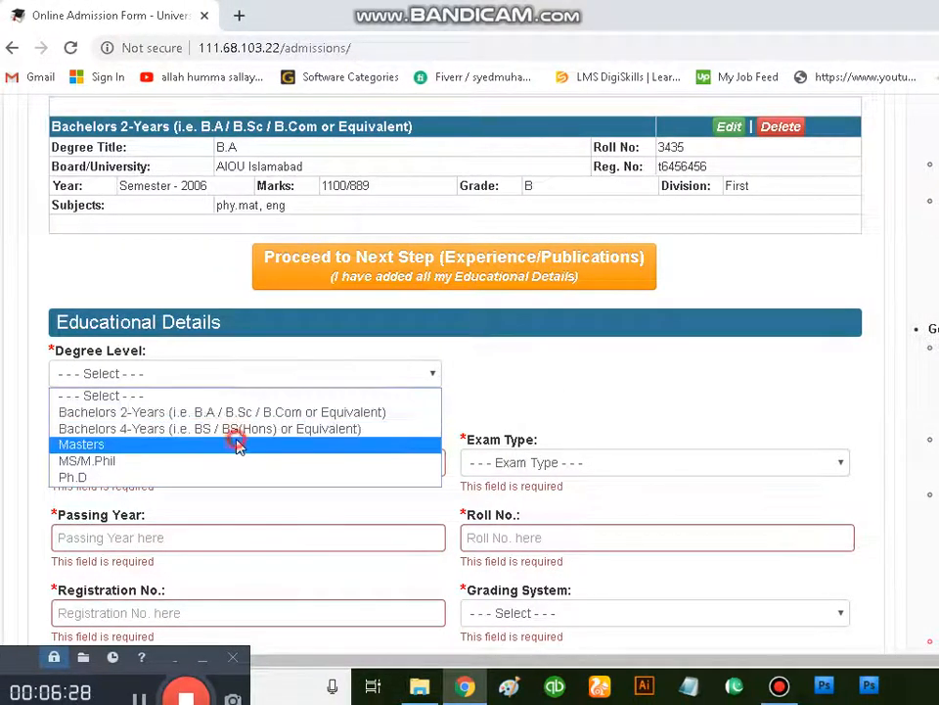
left_click(238, 445)
left_click(257, 446)
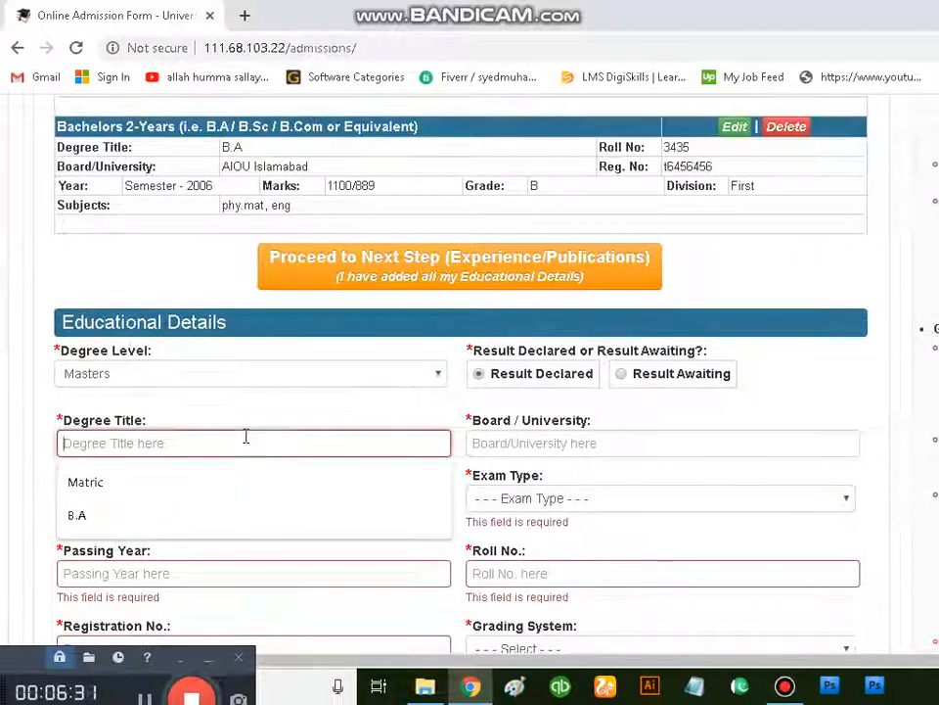
type("ma")
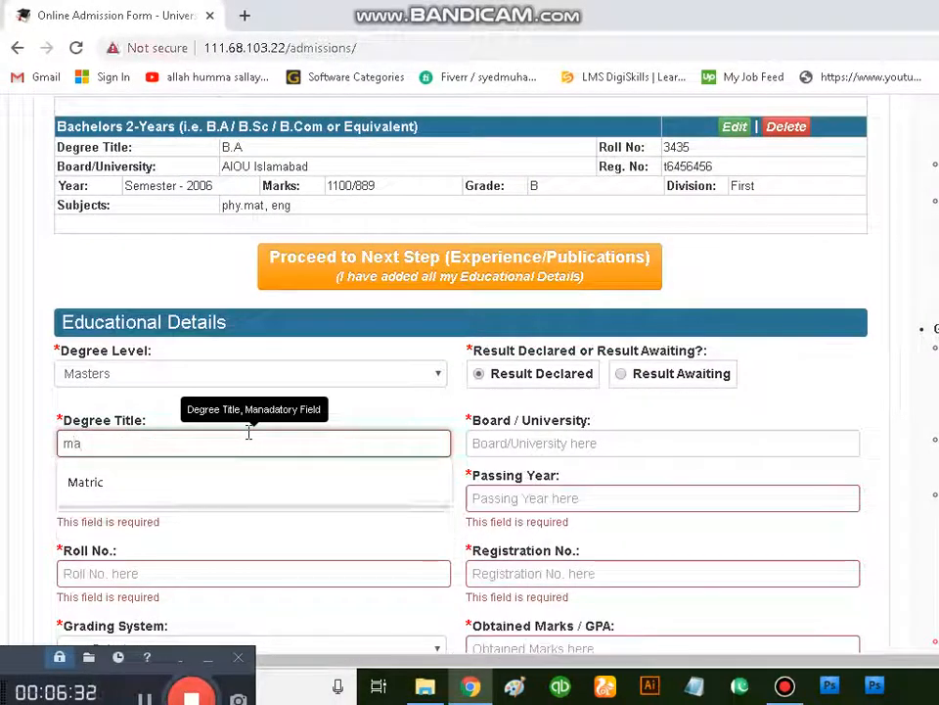
type("ster")
Step: Set the board/university of the master's record to AIOU Islamabad
left_click(536, 446)
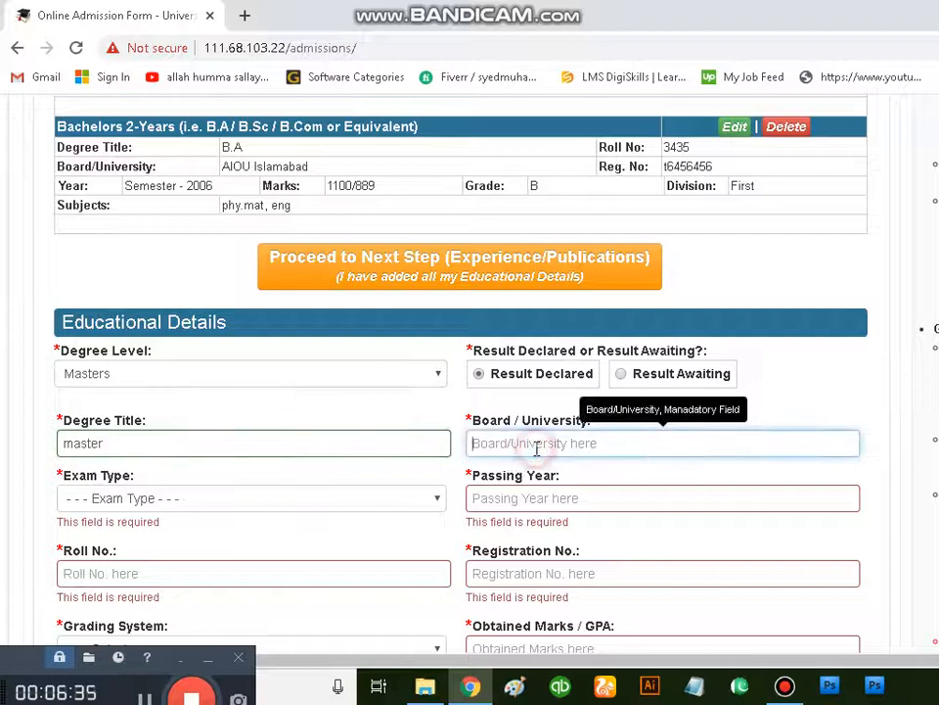
type("i")
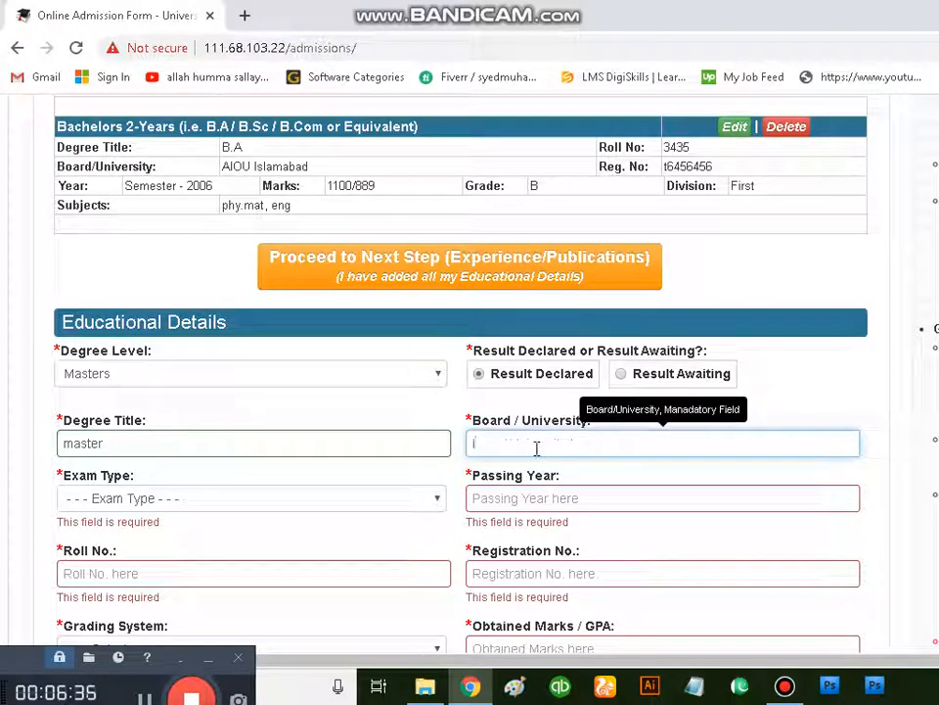
type("iou")
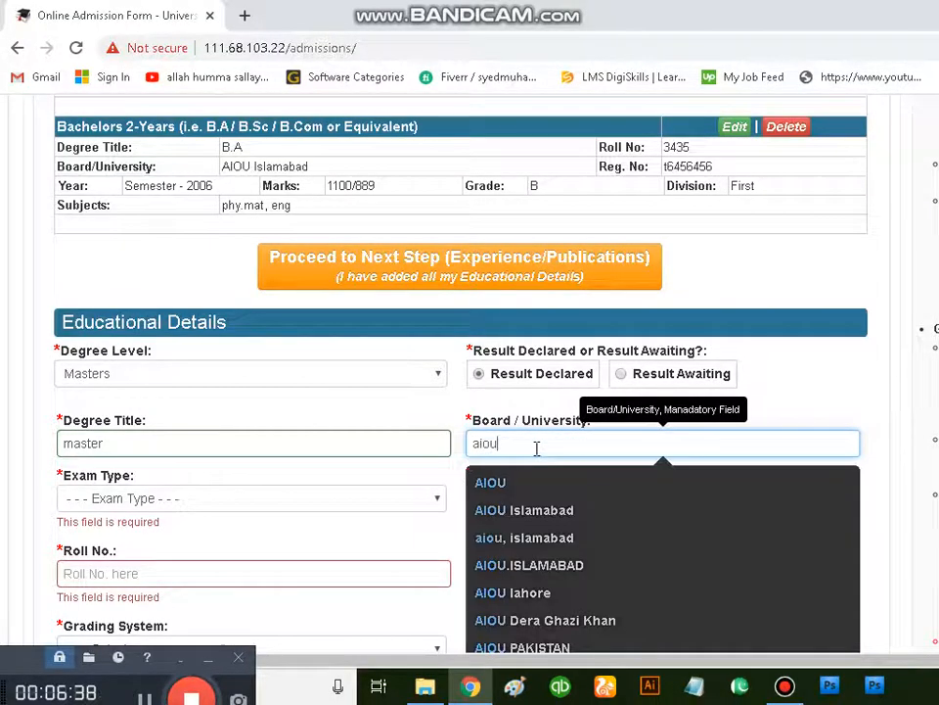
left_click(562, 509)
Step: Set the master's exam type to Semester and its passing year to 2008
left_click(224, 498)
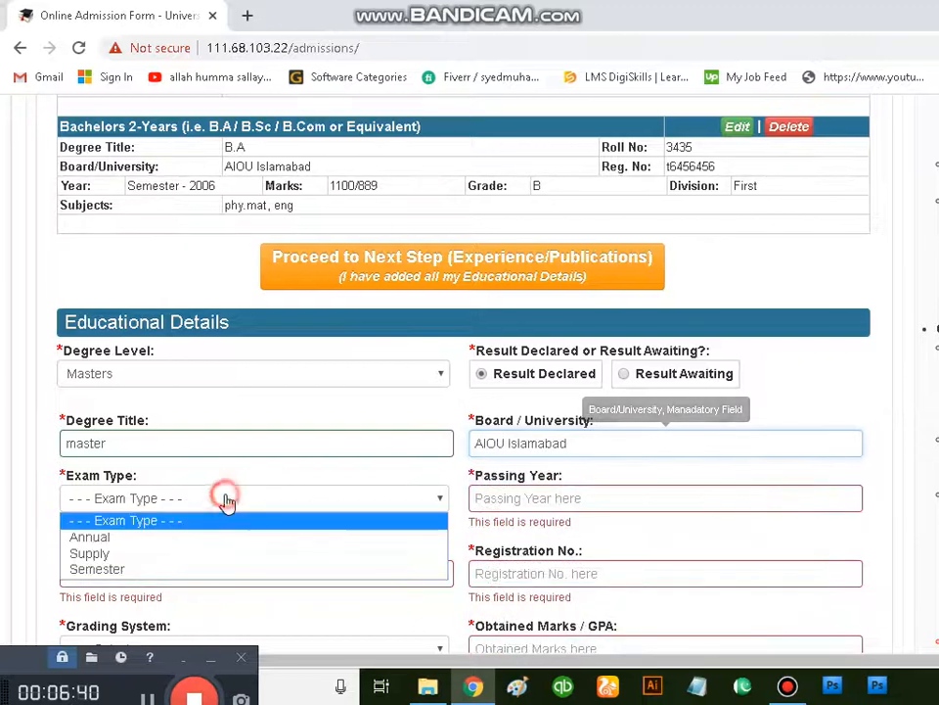
left_click(201, 570)
left_click(529, 501)
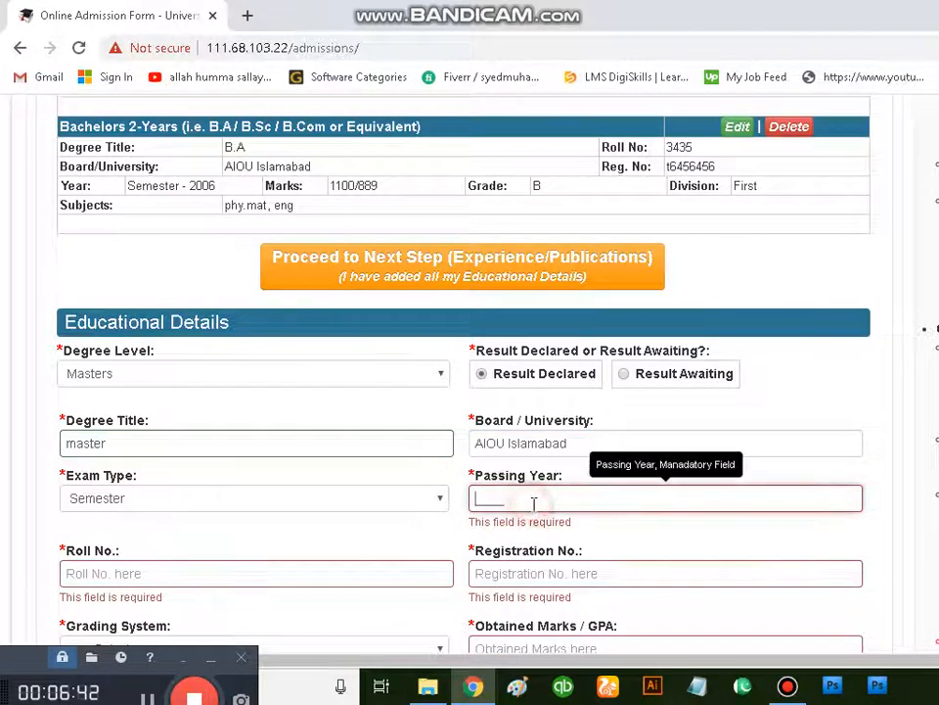
type("200")
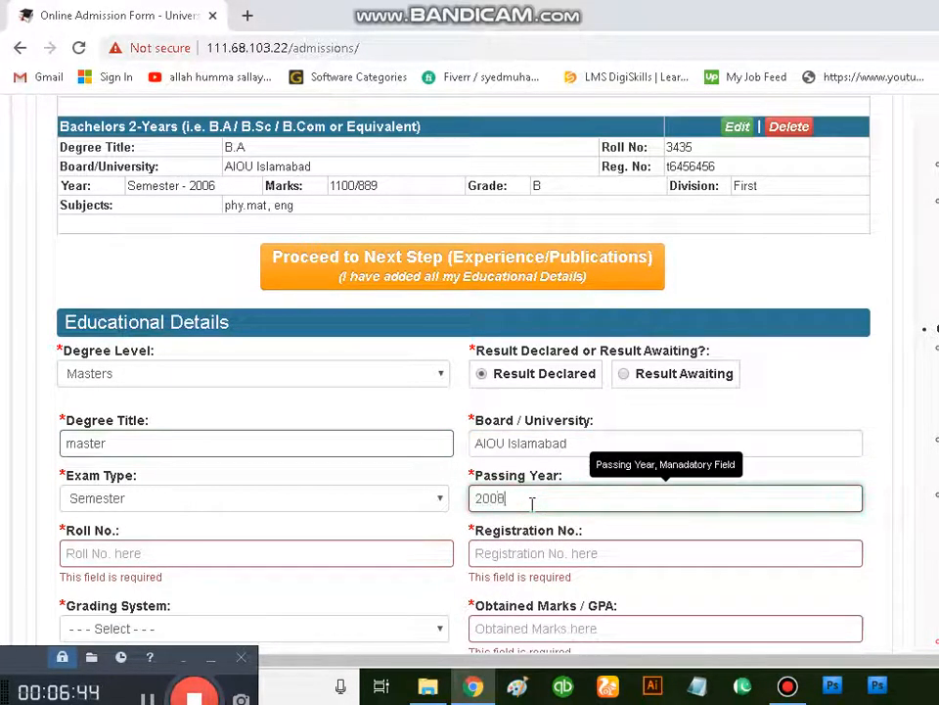
type("8")
Step: Fill in the roll number and registration number of the master's record
scroll(450, 484, "down", 1)
left_click(293, 463)
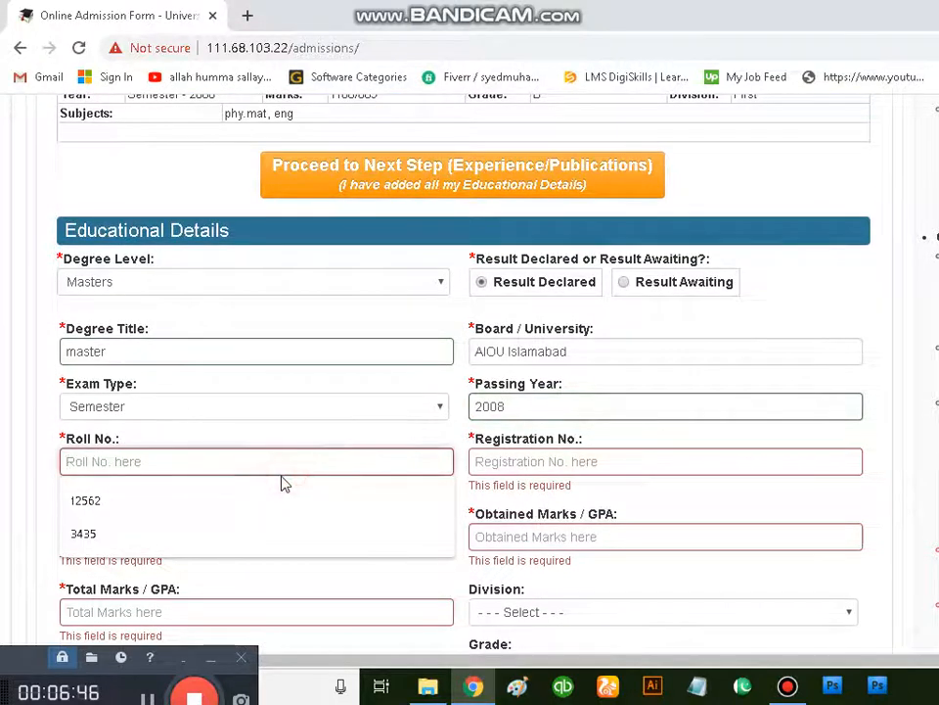
type("565212")
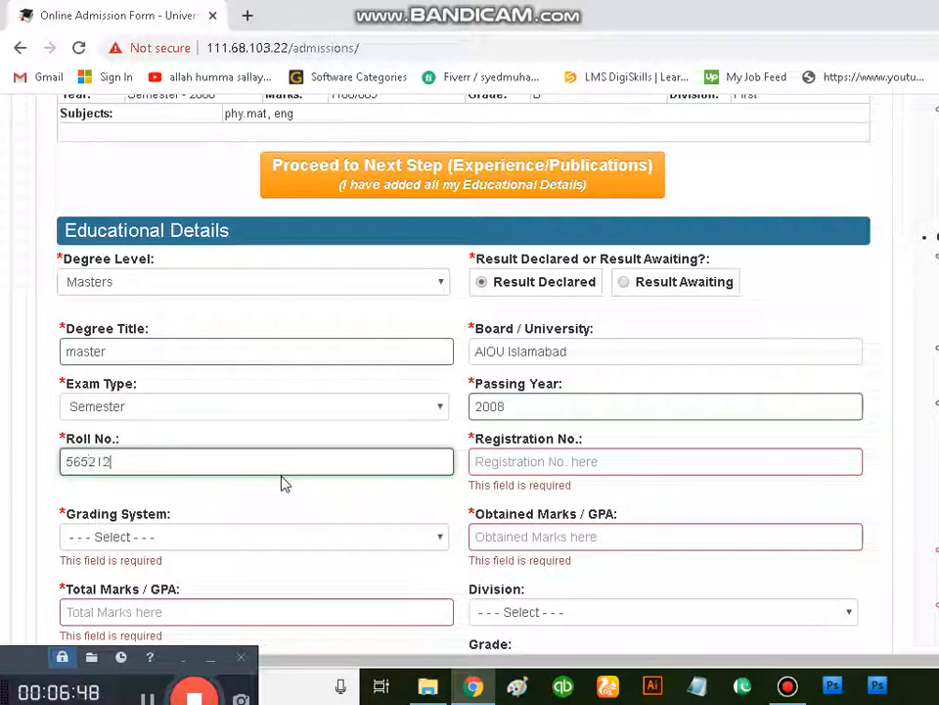
left_click(594, 467)
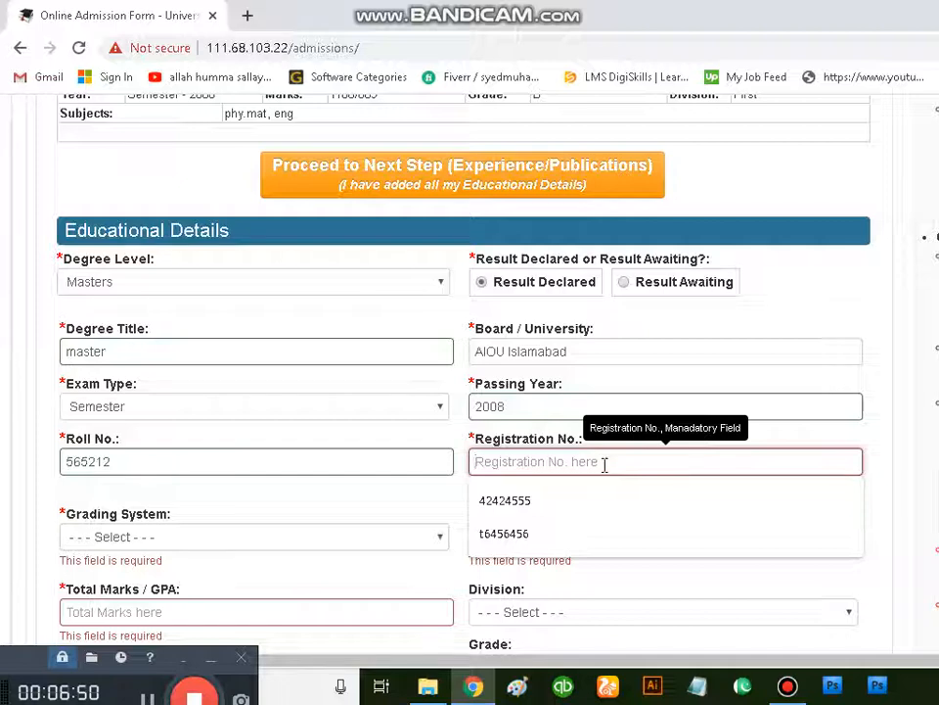
type("42423424")
Step: Set the master's grading system to Marks, with 750 as obtained marks and 1000 as total marks
scroll(290, 437, "down", 1)
left_click(213, 425)
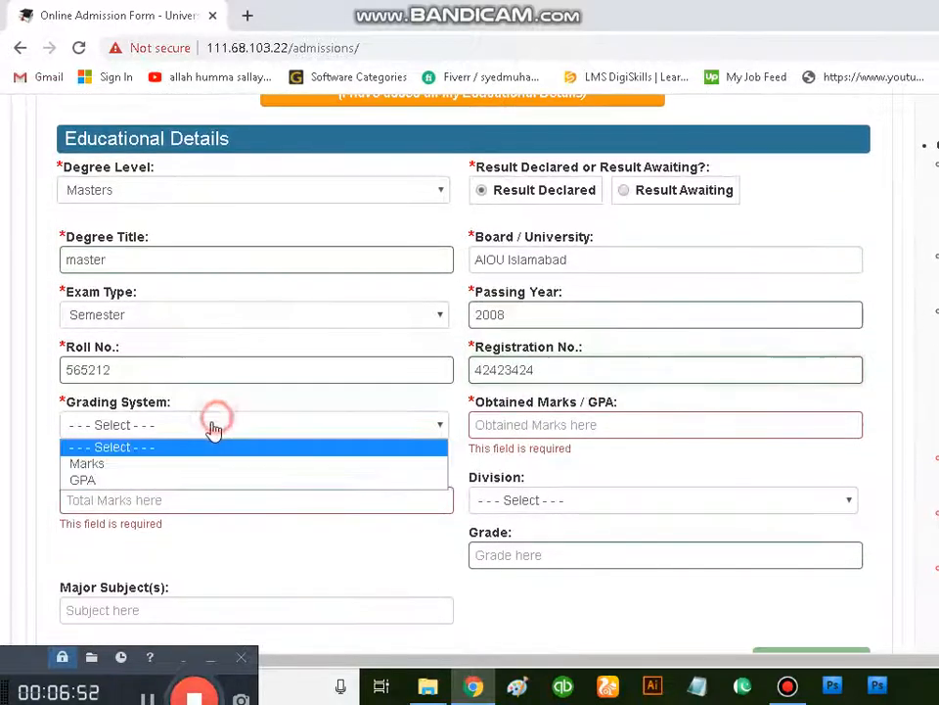
left_click(185, 466)
left_click(536, 424)
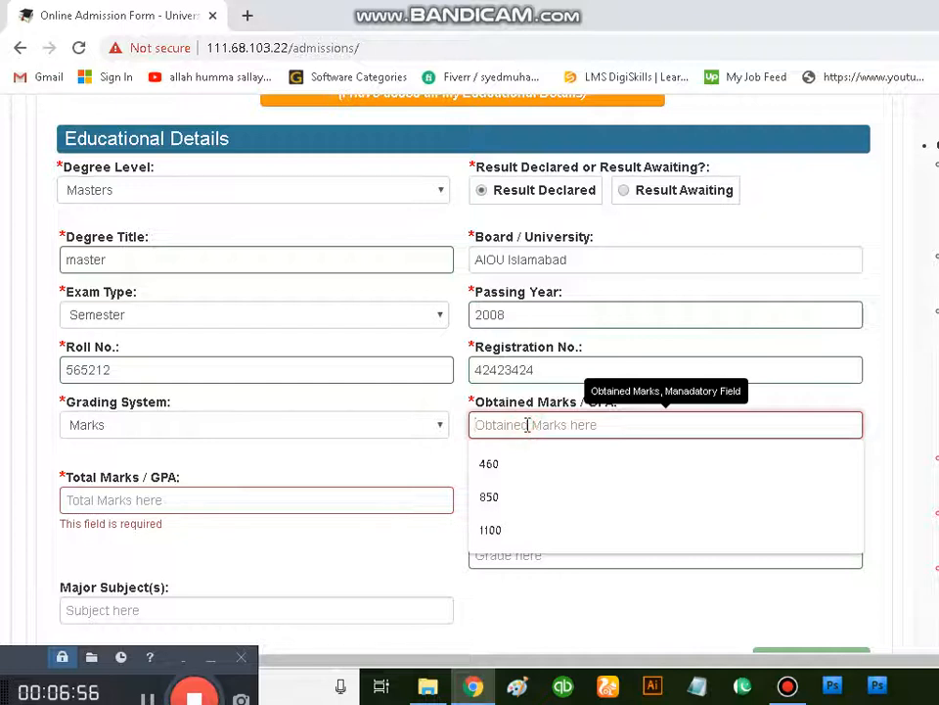
type("750")
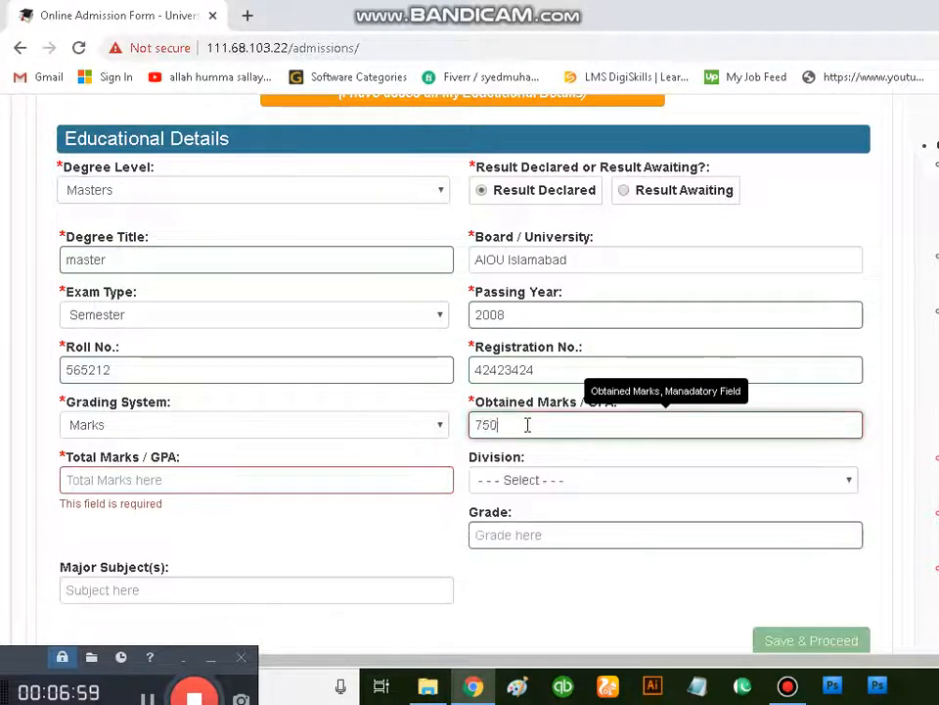
left_click(261, 486)
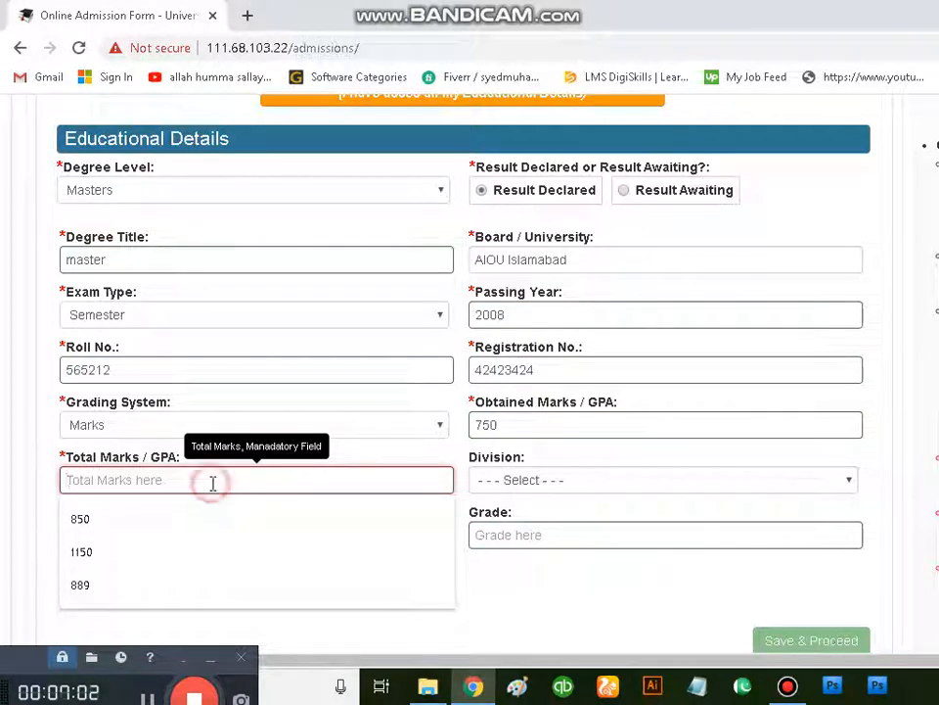
type("1000")
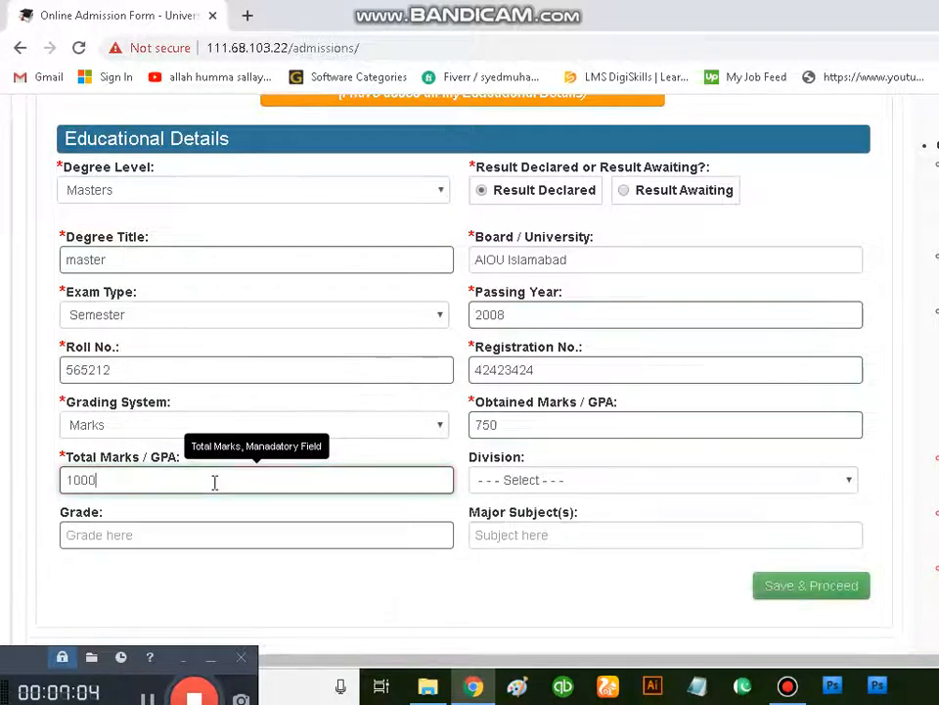
Step: Set the master's division to Second, its grade to B and its major subjects to "mas, edu,eng"
left_click(689, 480)
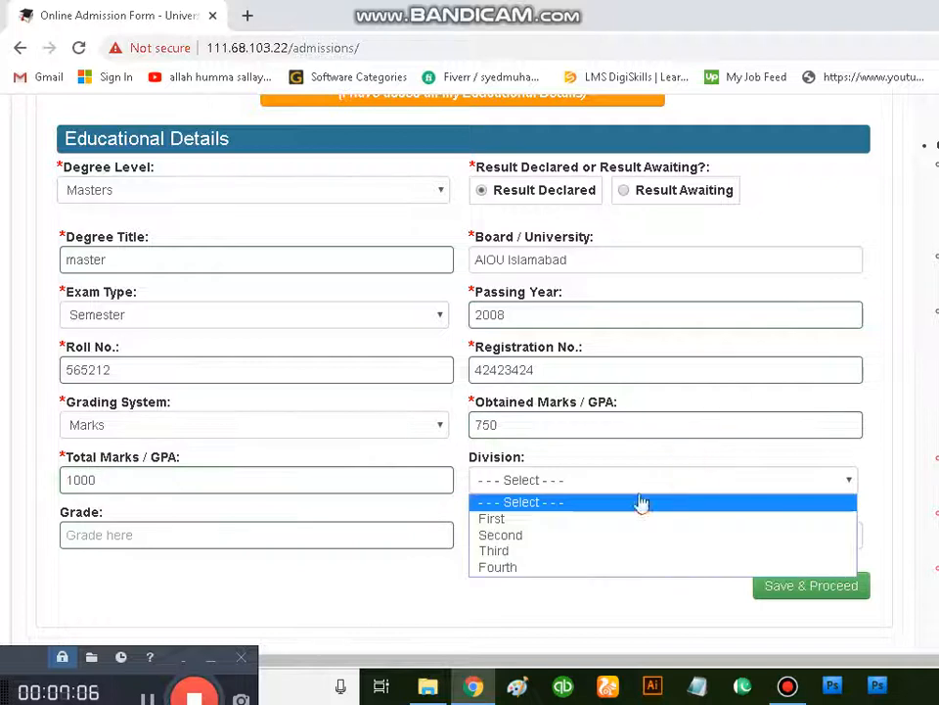
left_click(607, 537)
left_click(247, 540)
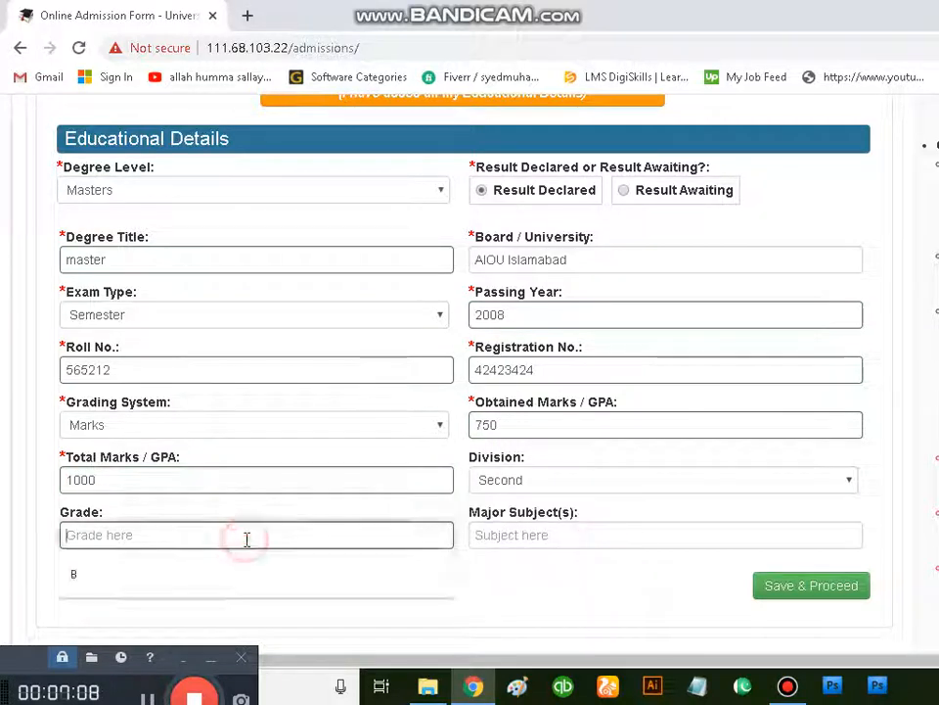
left_click(239, 573)
left_click(617, 533)
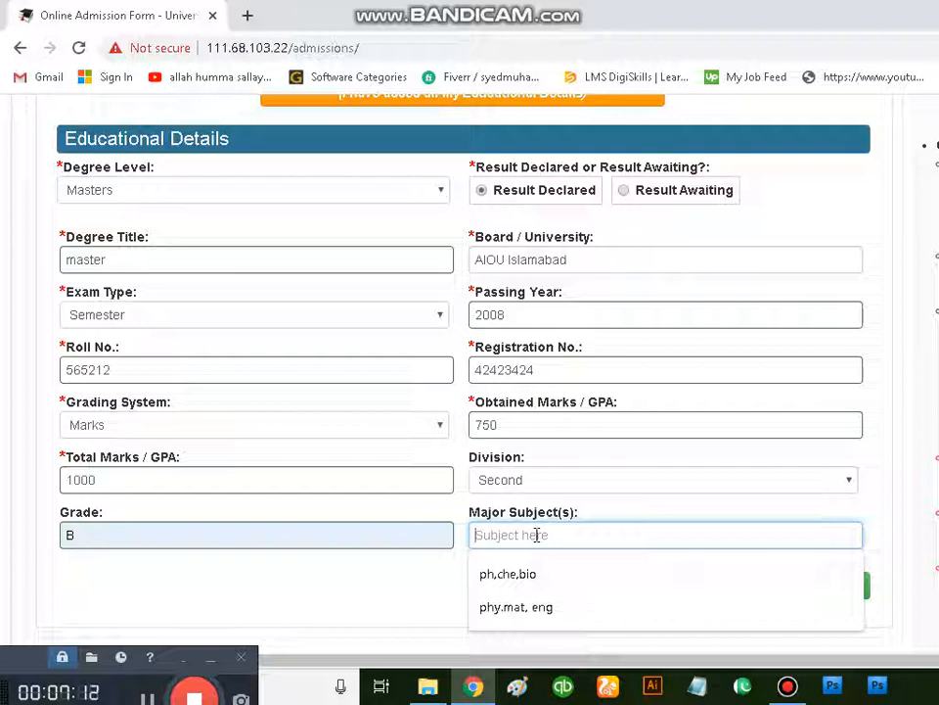
type("mas, e")
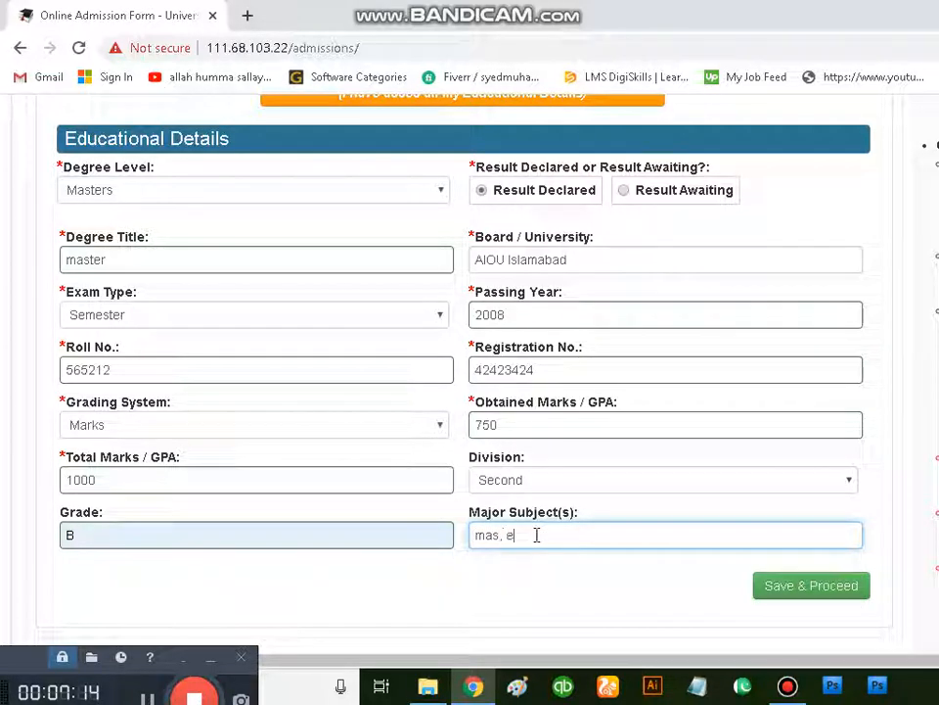
type("du,eng")
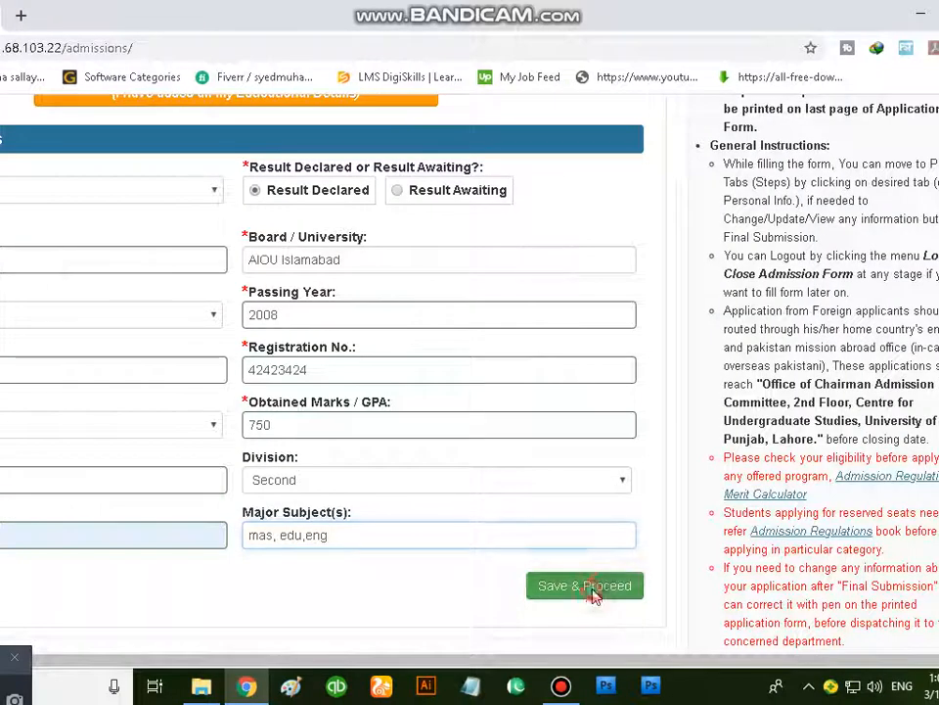
Step: Save the master's record and proceed to the Experience/Publications section
left_click(818, 587)
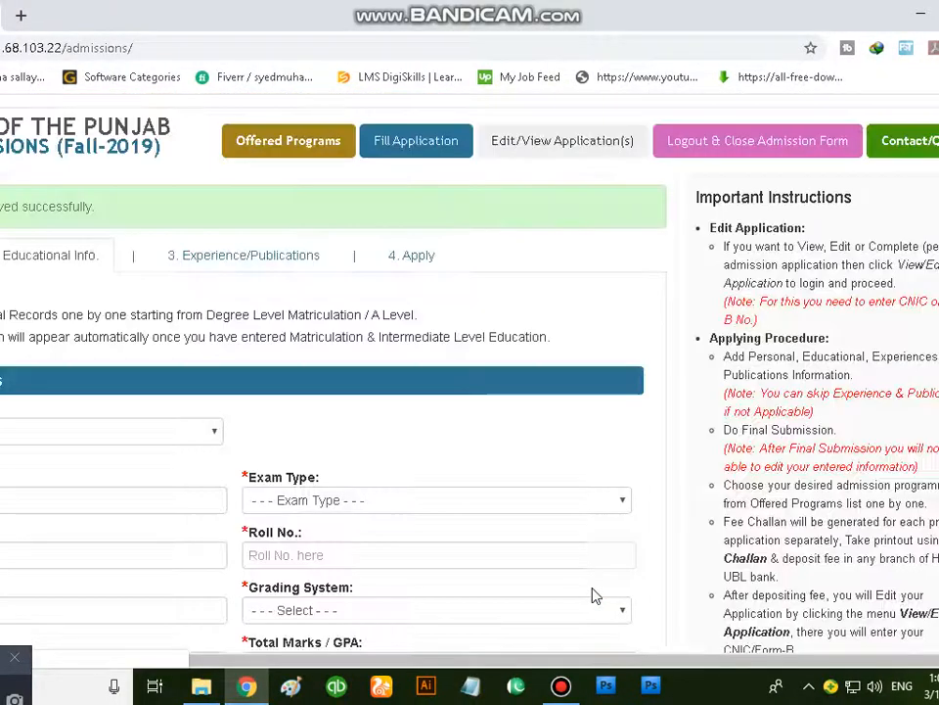
scroll(525, 539, "down", 4)
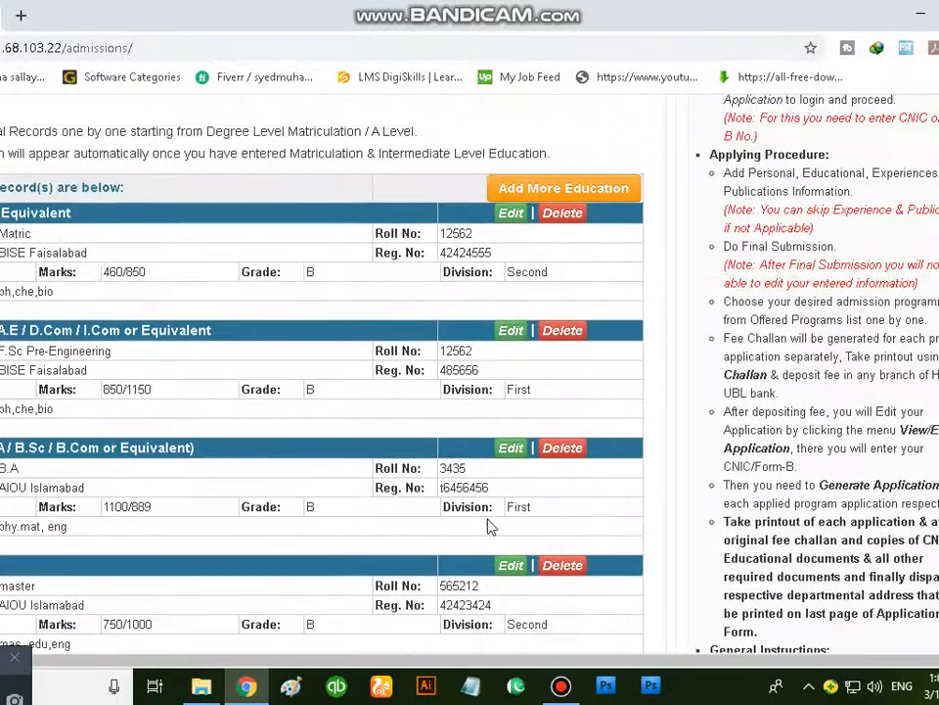
left_click(262, 348)
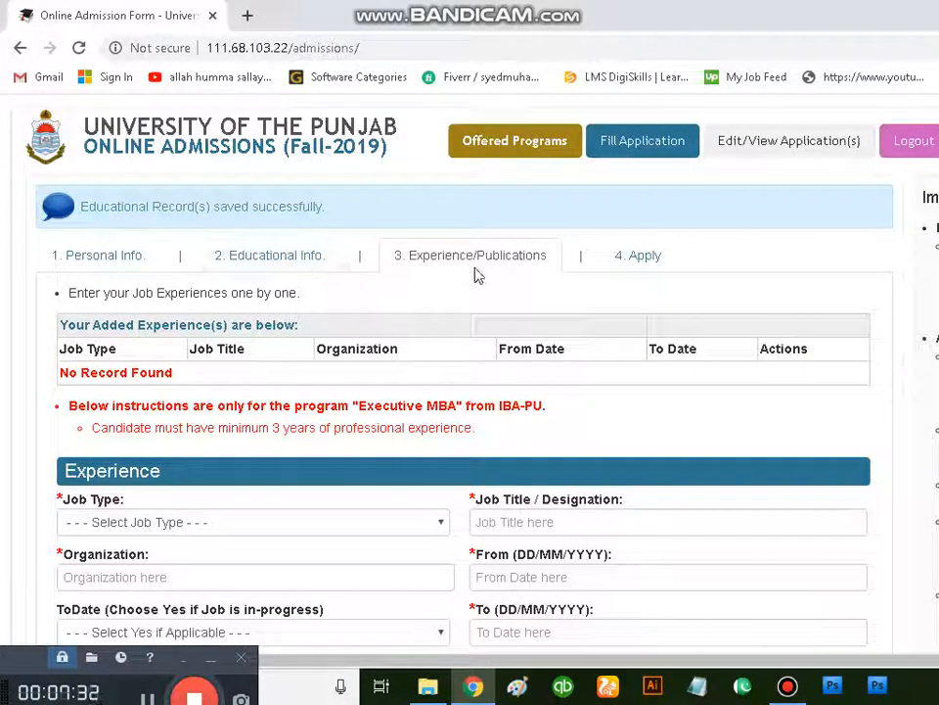
Step: Set the job type in the experience form to Full Time and look over the organization and to-date fields
scroll(479, 276, "down", 2)
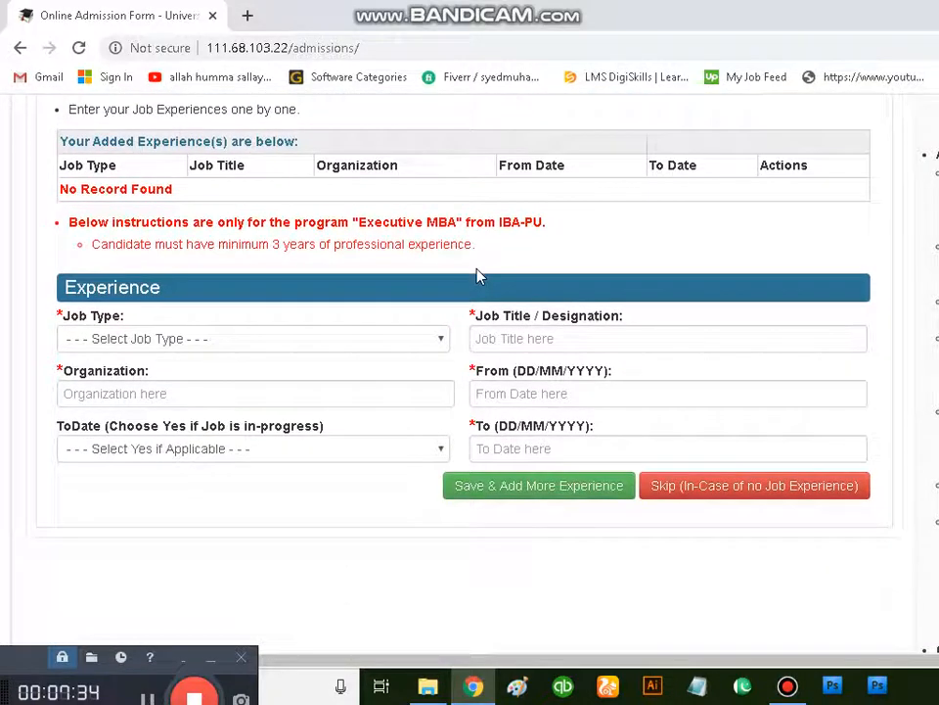
left_click(171, 339)
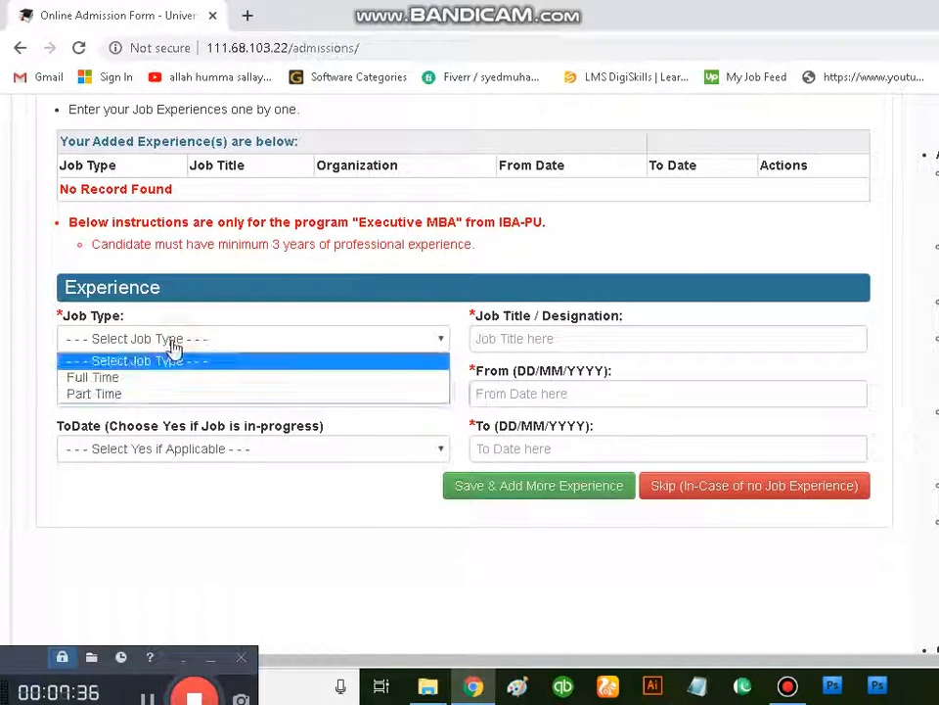
left_click(156, 380)
left_click(174, 391)
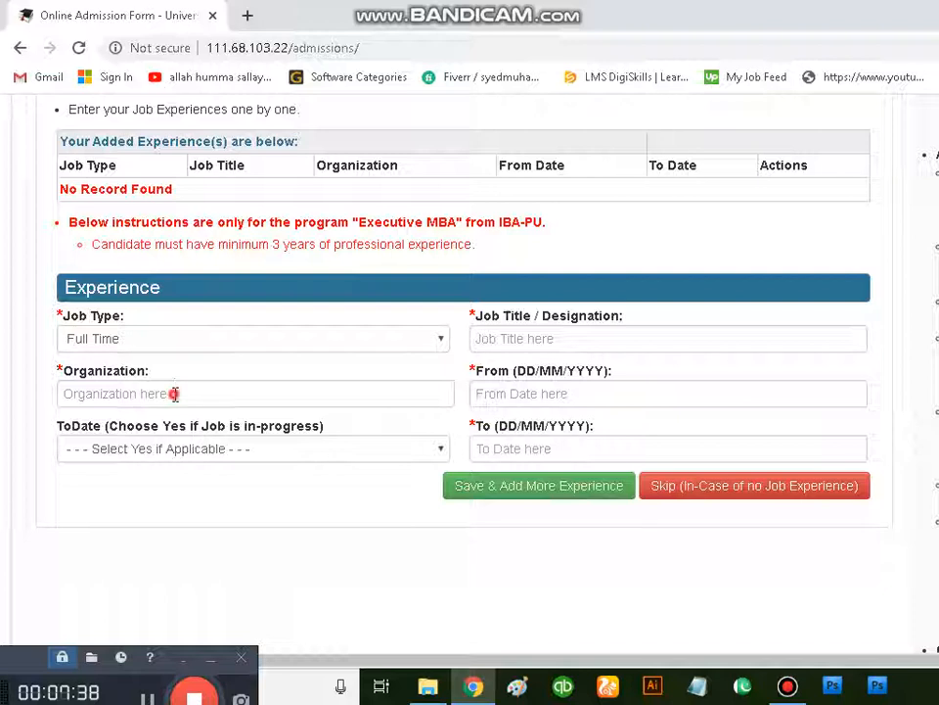
left_click(181, 452)
left_click(266, 571)
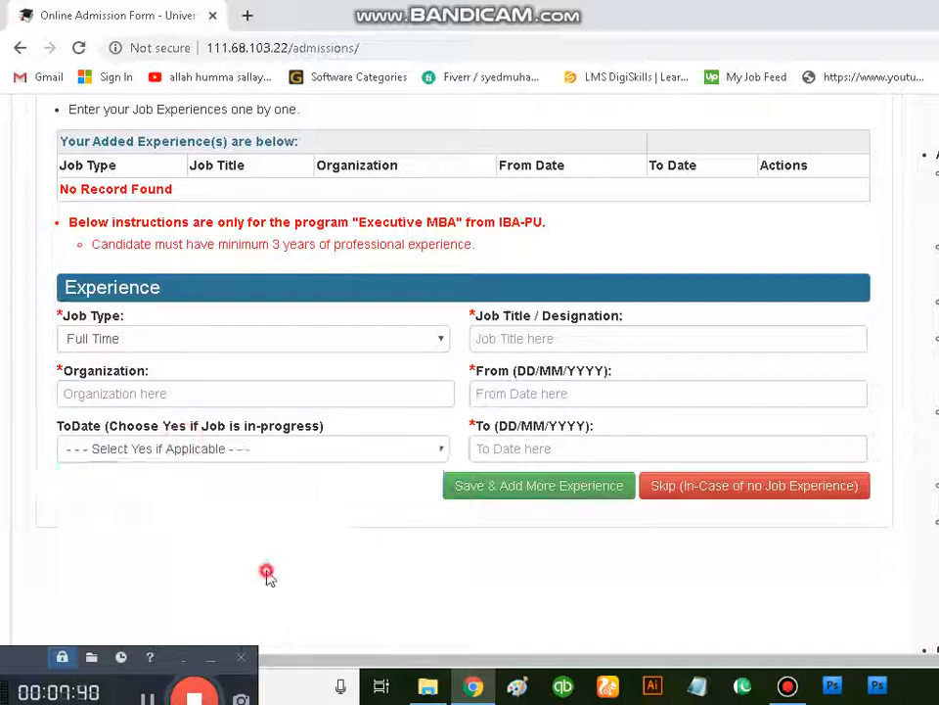
Step: Skip the job experience entry and the publication entry, confirming each skip
left_click(681, 499)
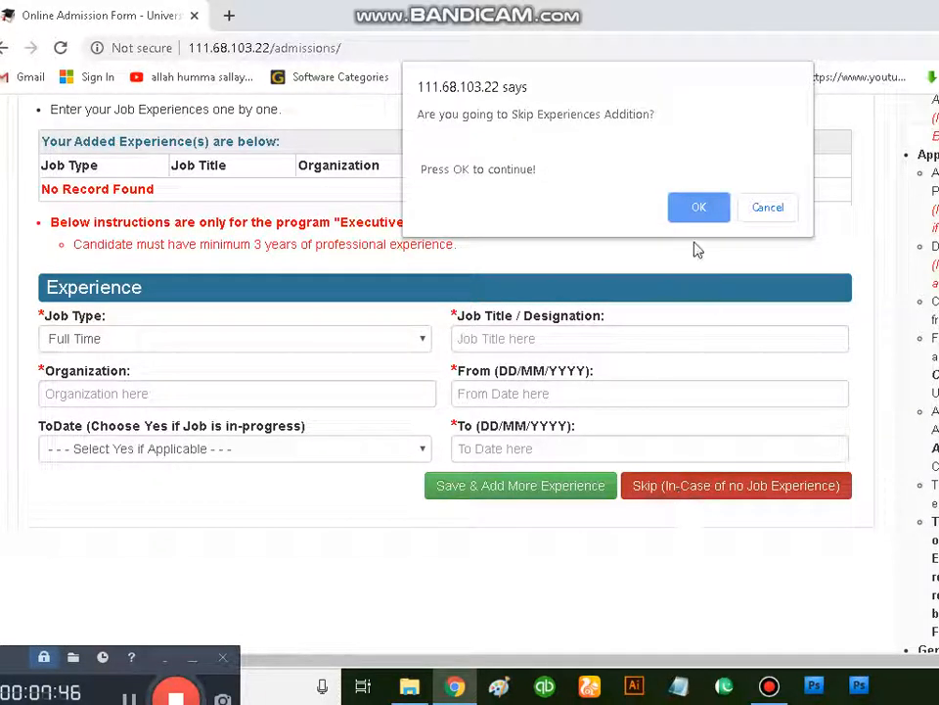
left_click(692, 214)
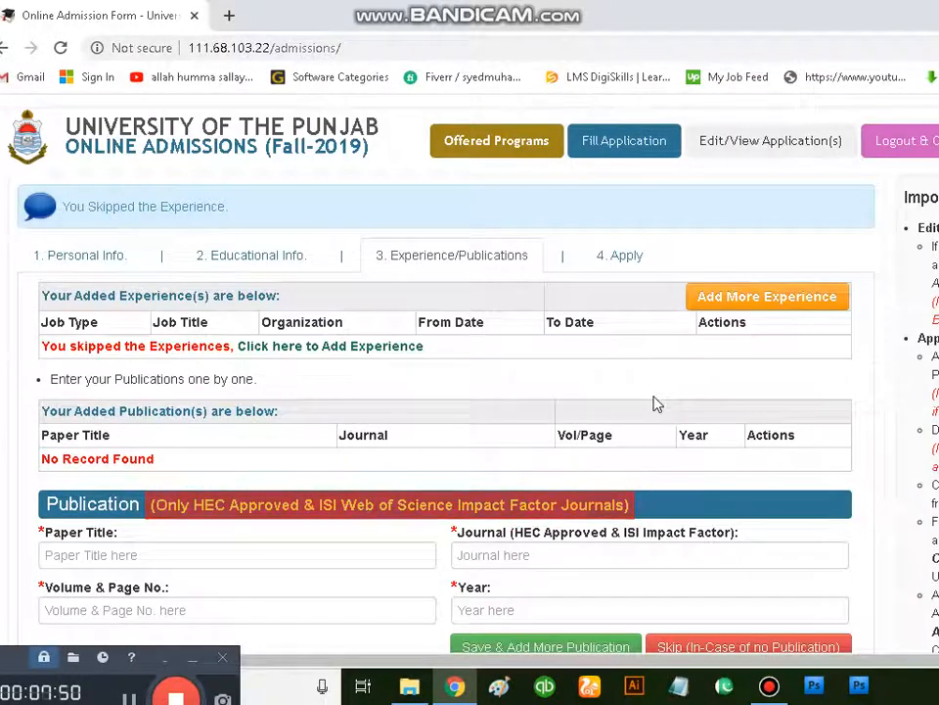
scroll(647, 489, "down", 1)
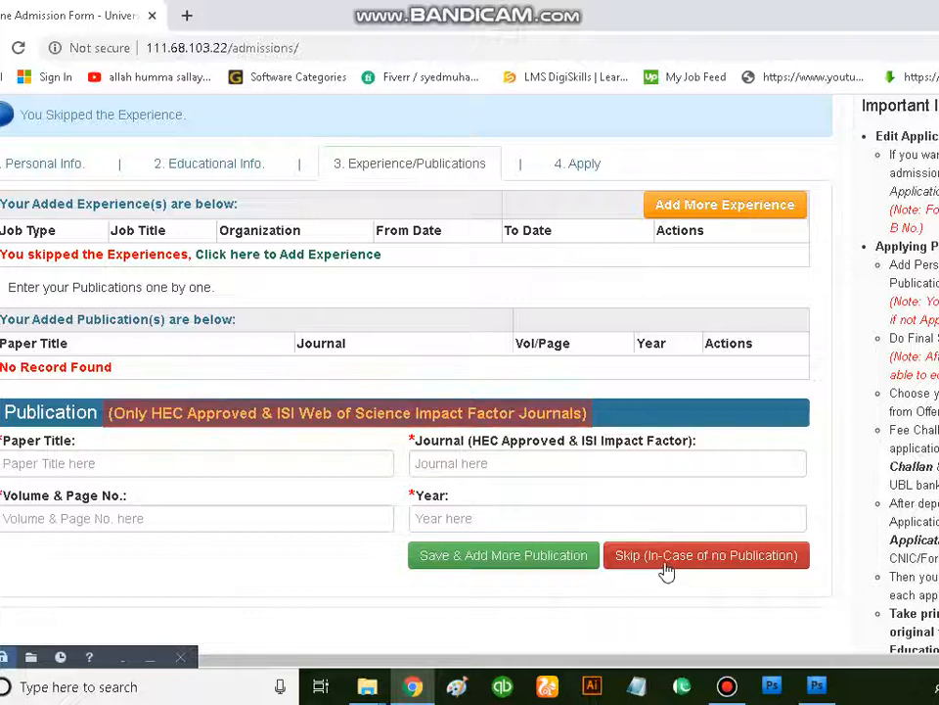
left_click(666, 567)
left_click(641, 213)
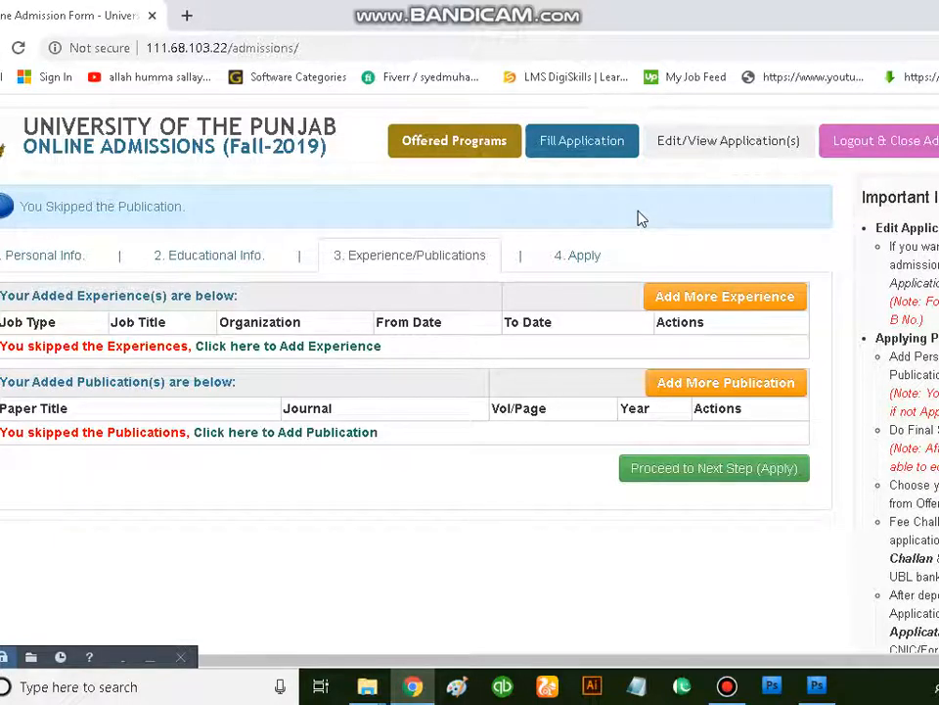
Step: Proceed from the Experience/Publications section to the Apply section, confirming that all experiences and publications have been added
left_click(839, 18)
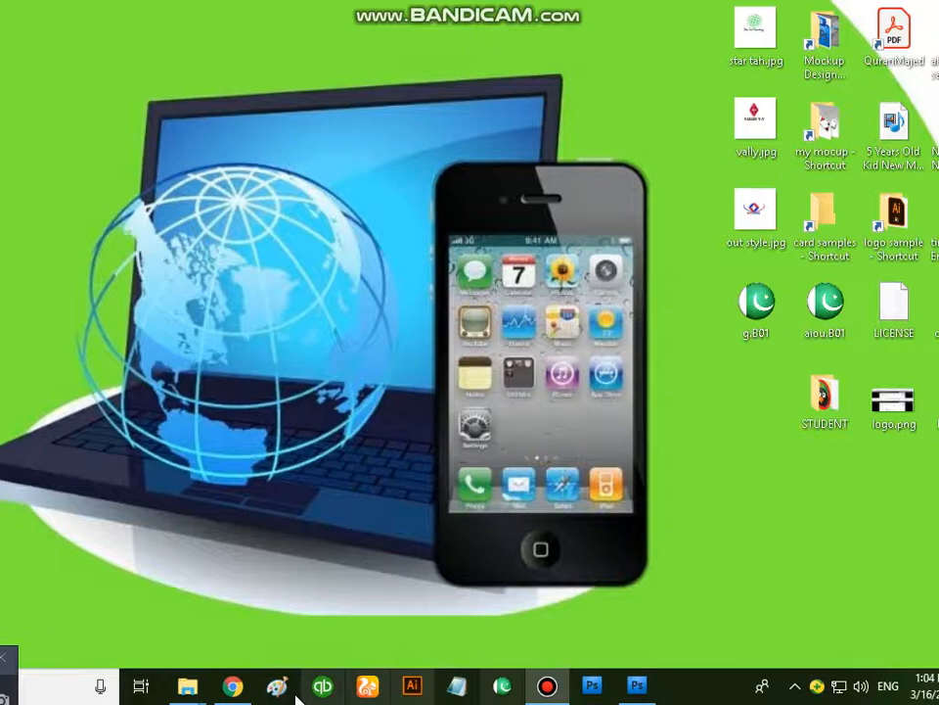
left_click(162, 687)
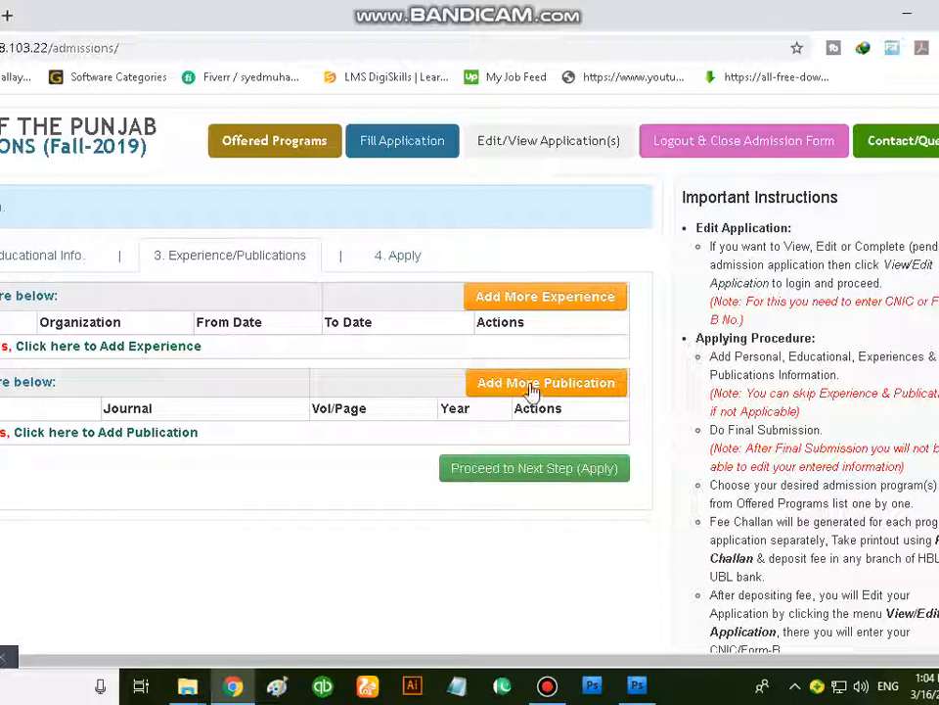
left_click(551, 477)
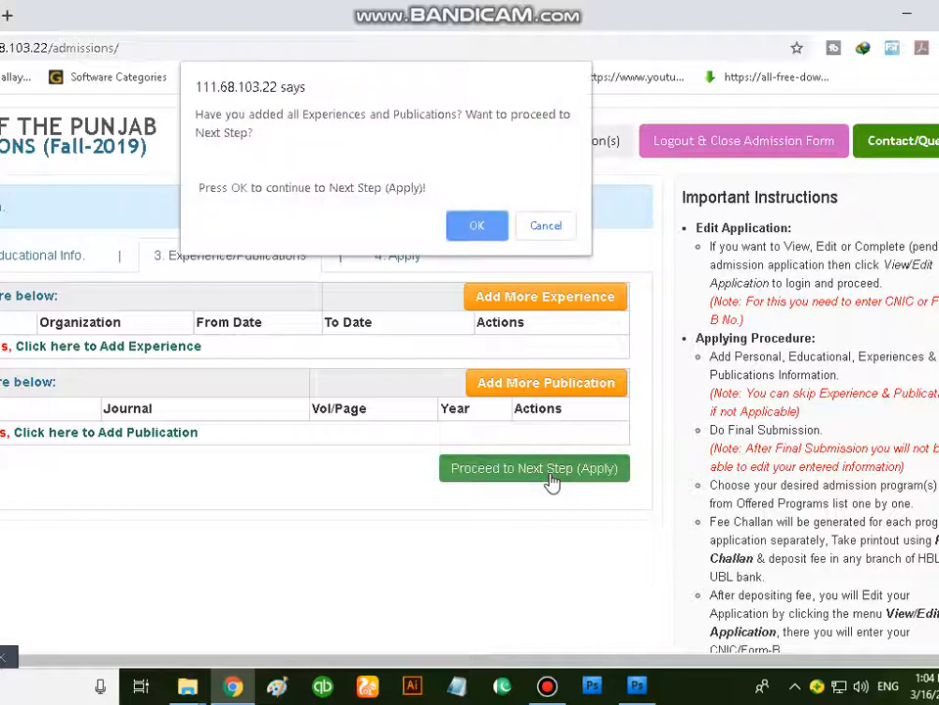
left_click(468, 227)
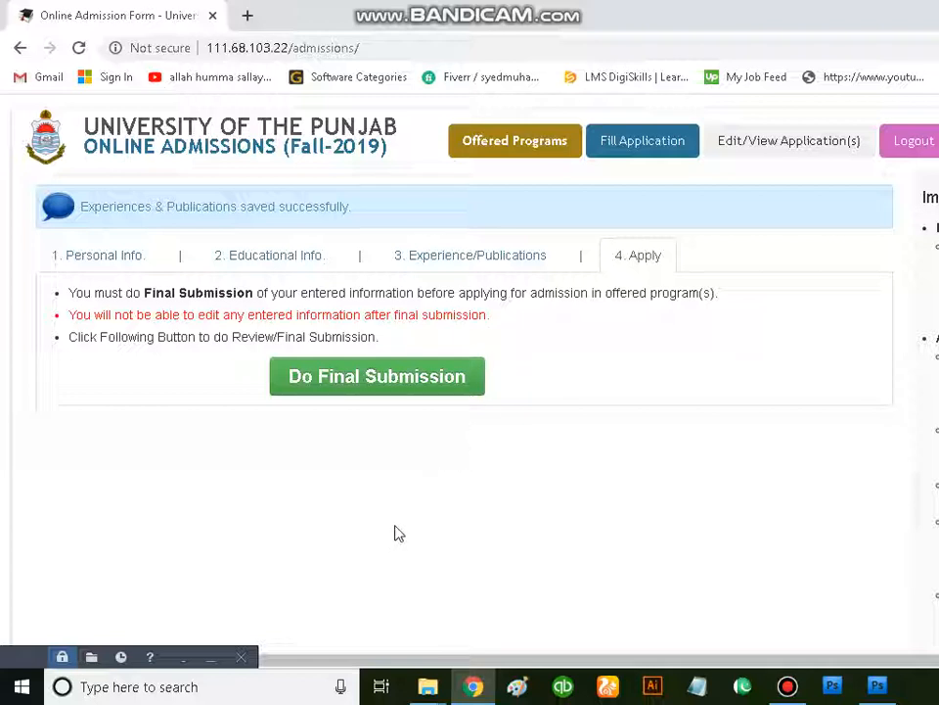
Step: Go back through the Experience/Publications, Educational Info and Personal Info sections to review the entered details before final submission
mouse_move(782, 691)
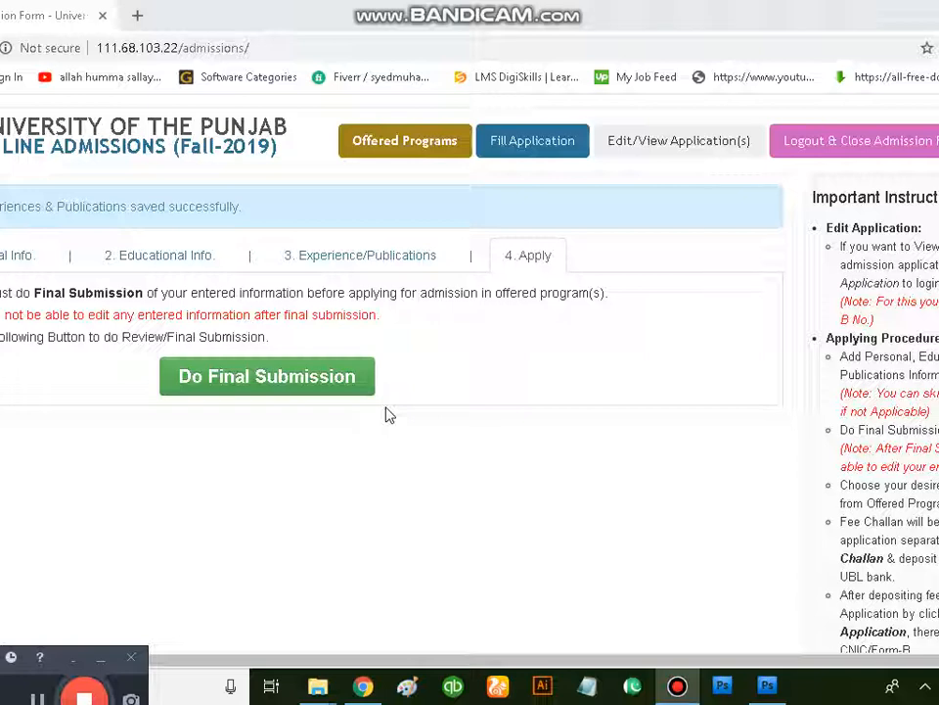
left_click(340, 262)
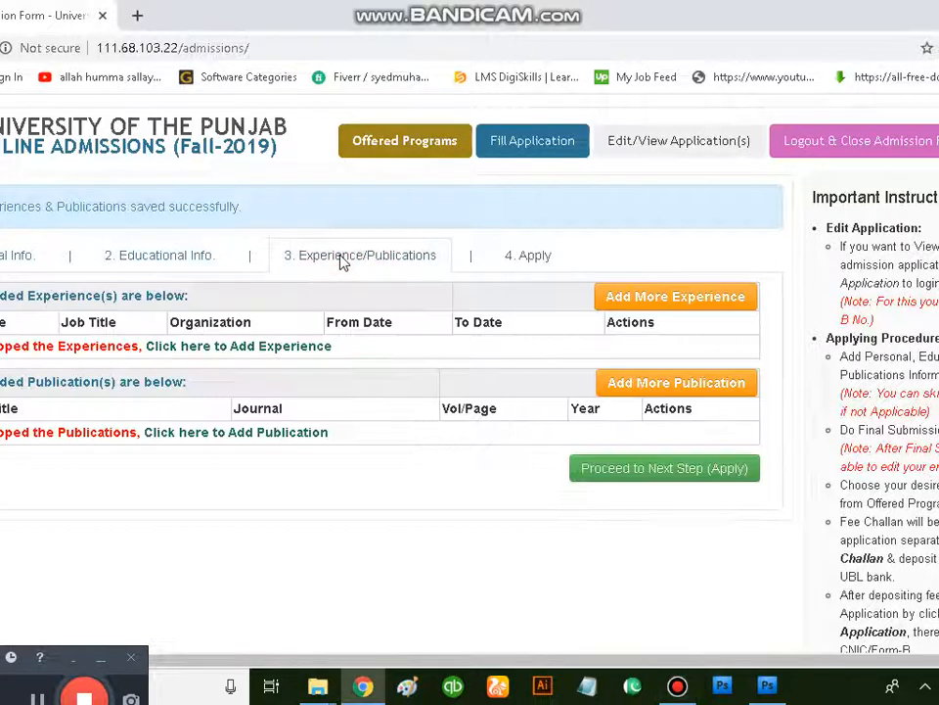
left_click(200, 257)
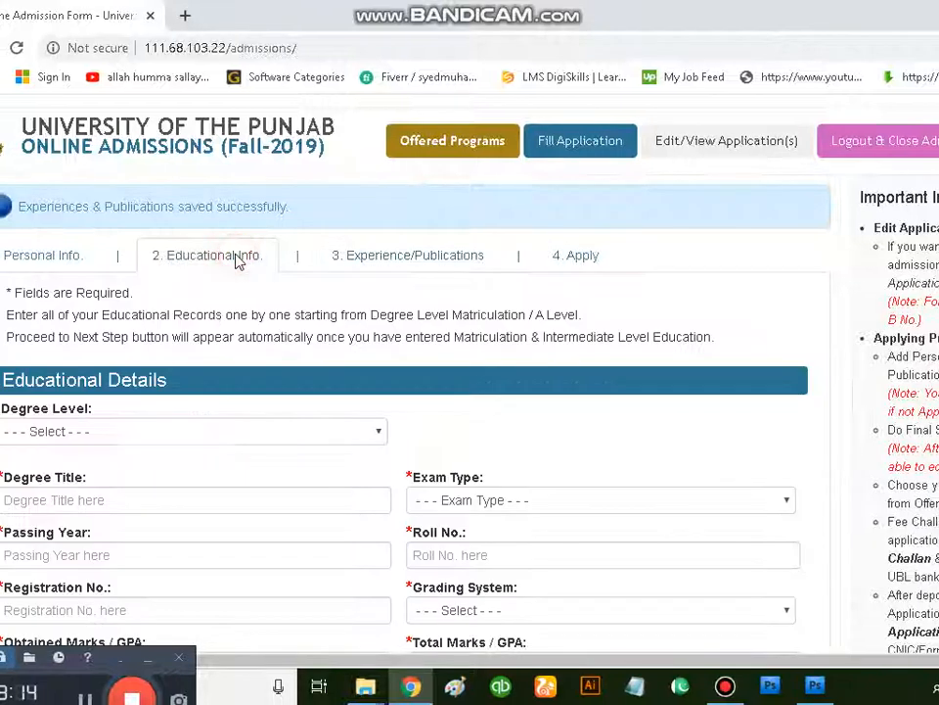
scroll(179, 344, "down", 2)
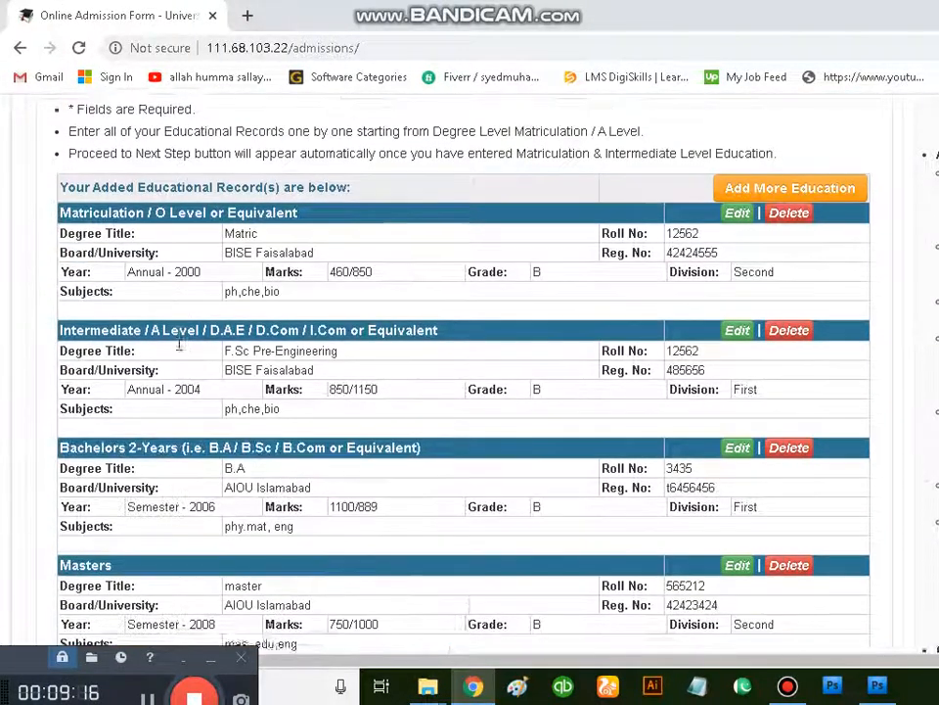
scroll(179, 344, "up", 1)
left_click(109, 166)
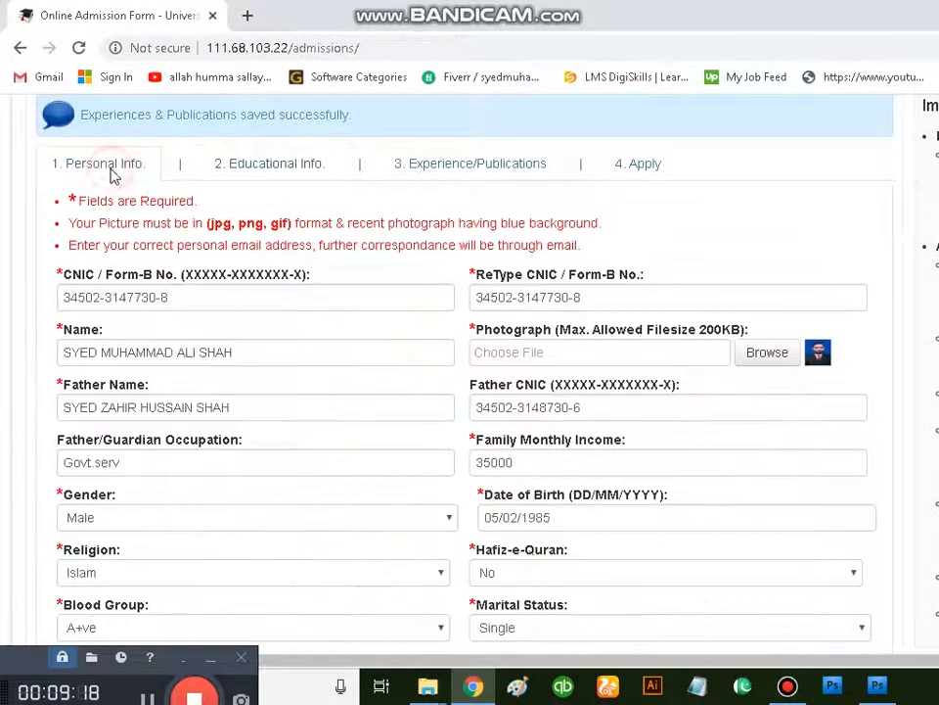
scroll(422, 435, "down", 2)
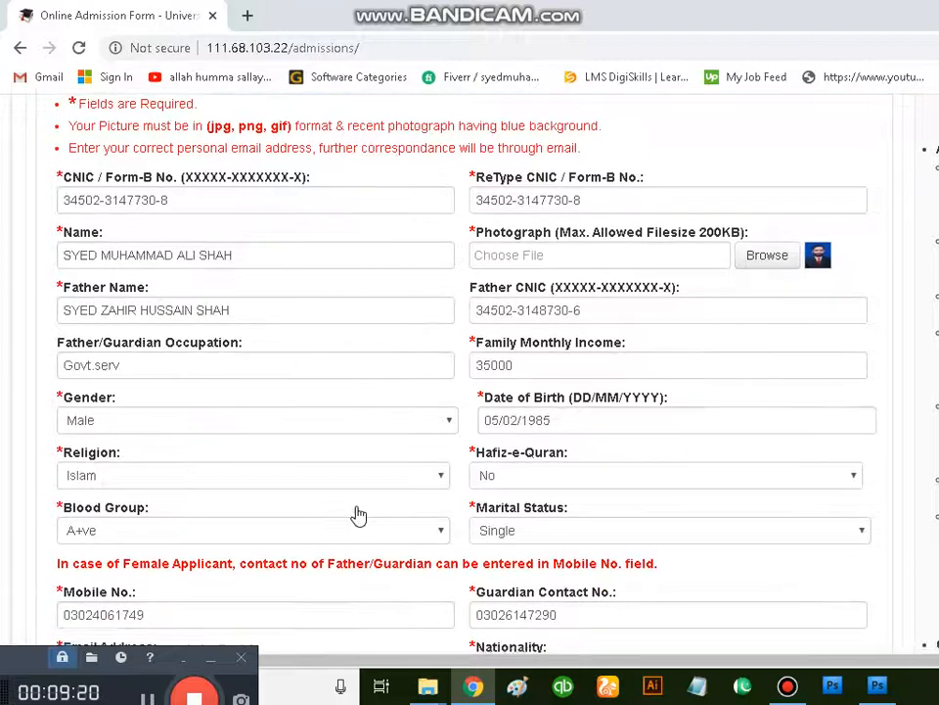
scroll(357, 514, "down", 1)
scroll(344, 505, "up", 3)
scroll(279, 275, "up", 1)
Step: Recheck the added matriculation to master's records, then compare the Experience/Publications section with the Apply section's final submission instructions
left_click(275, 262)
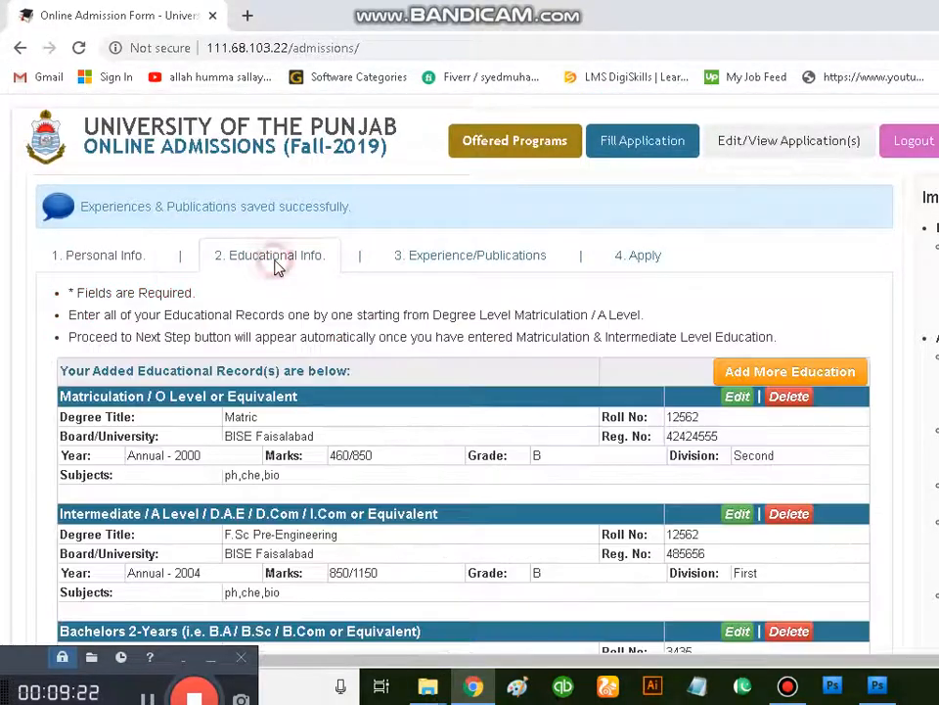
scroll(338, 398, "down", 1)
scroll(341, 399, "down", 3)
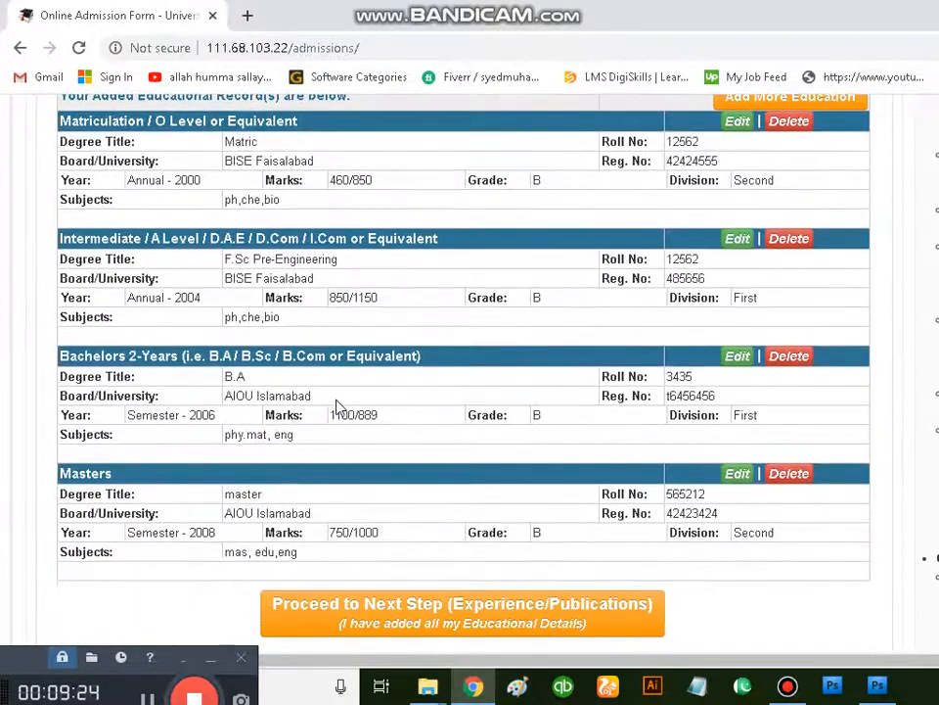
scroll(345, 413, "down", 2)
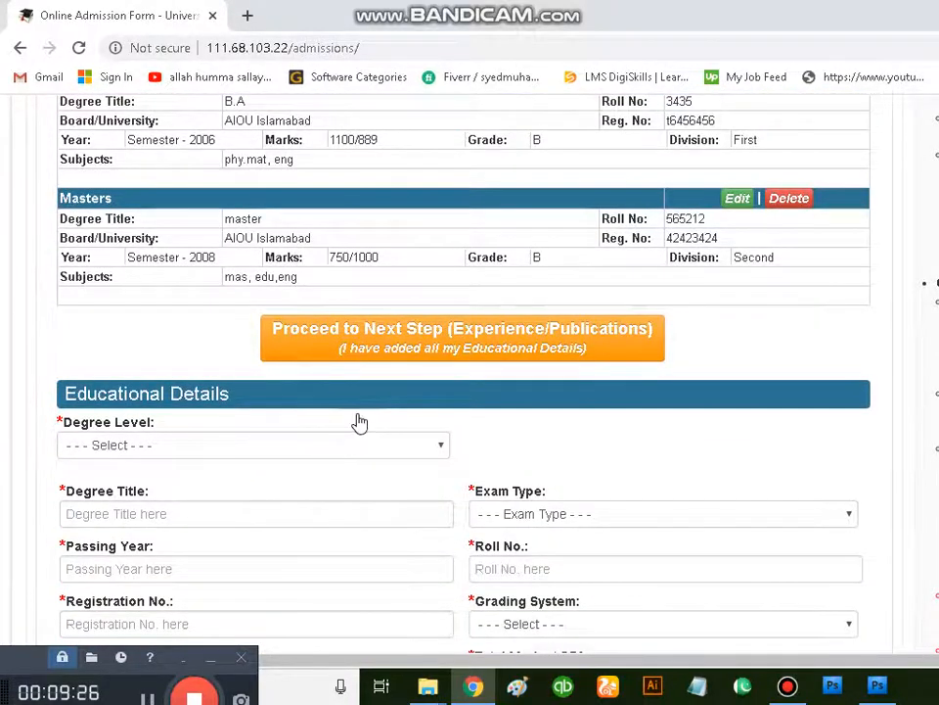
scroll(361, 422, "up", 4)
left_click(383, 174)
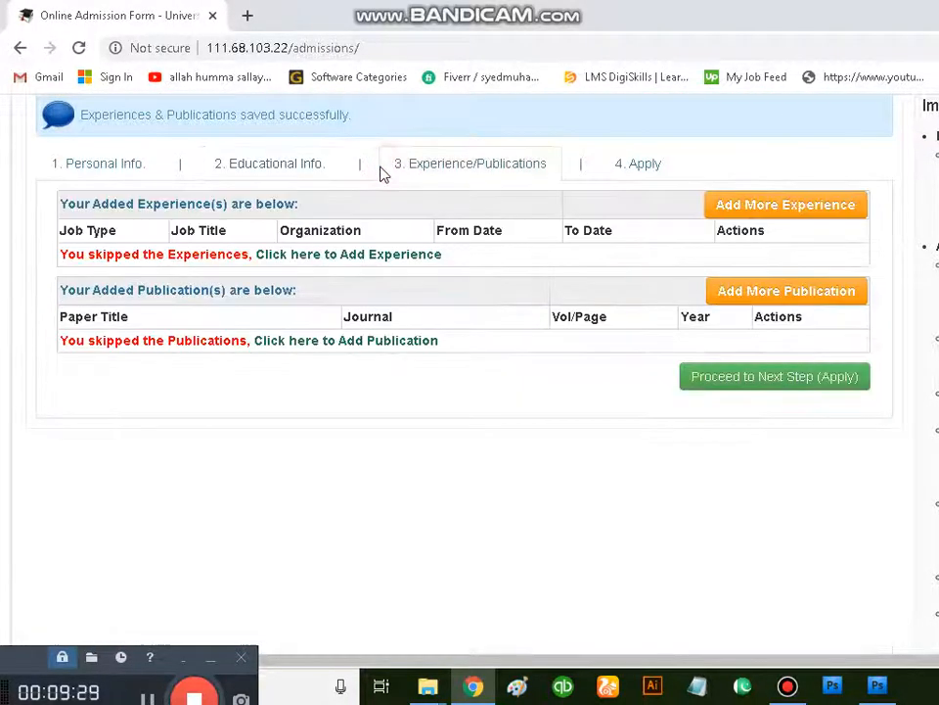
left_click(607, 177)
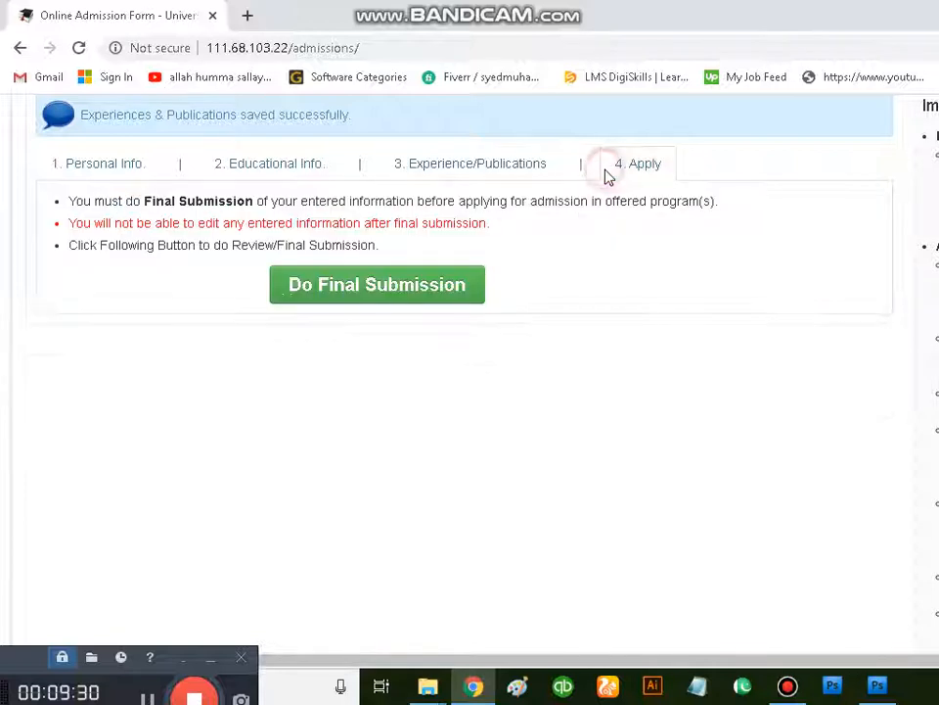
left_click(421, 173)
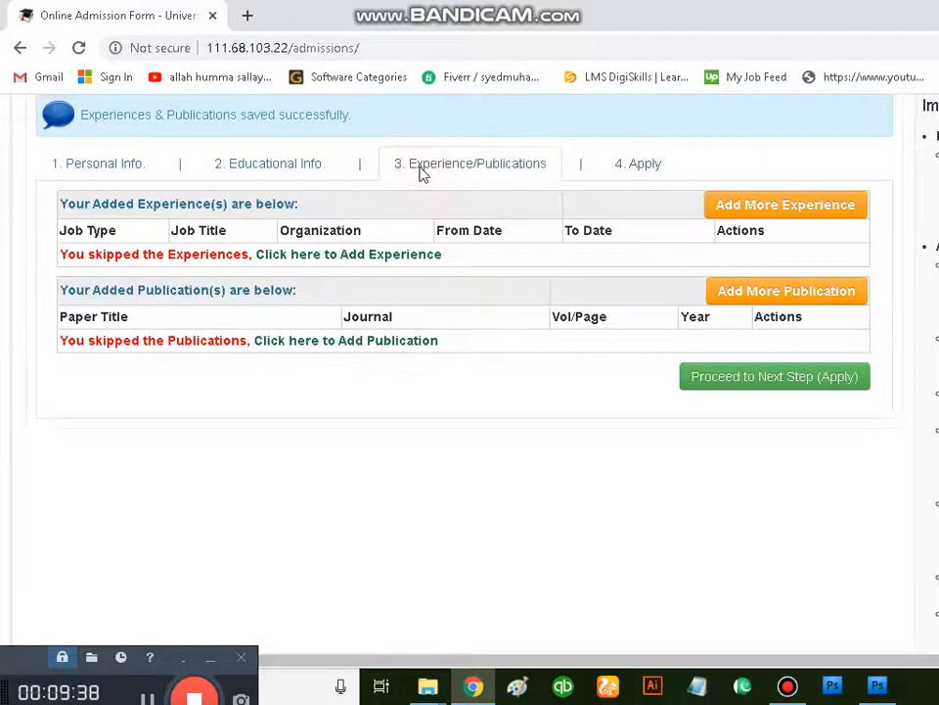